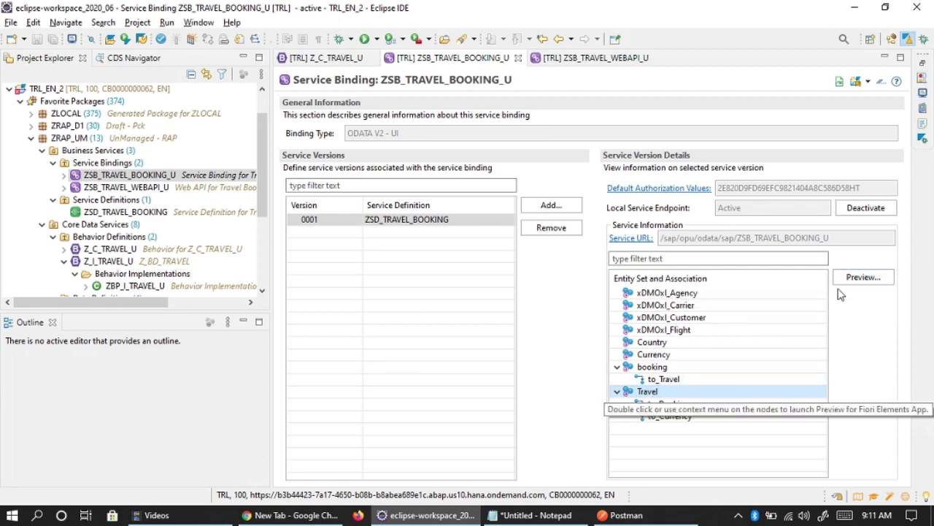
Preview the Travel entity set of ZSB_TRAVEL_BOOKING_U, look through the travel list and select travel 1.
{"action": "left_click", "coordinate": [851, 285]}
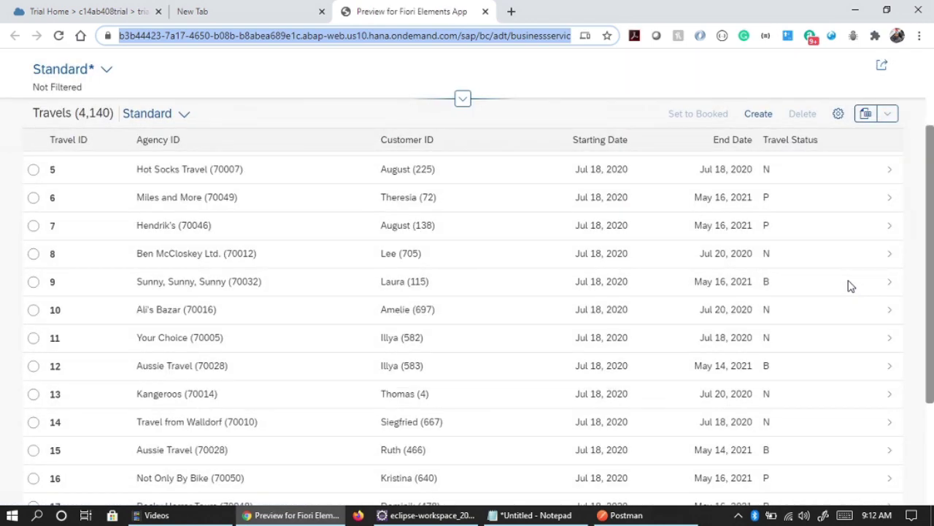
{"action": "scroll", "coordinate": [603, 283], "scroll_direction": "up", "scroll_amount": 2}
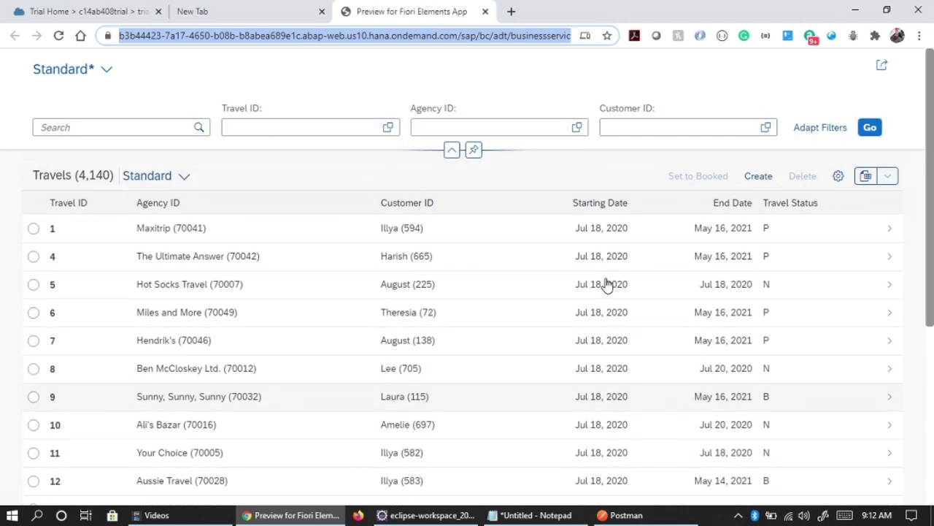
{"action": "scroll", "coordinate": [606, 285], "scroll_direction": "down", "scroll_amount": 5}
{"action": "scroll", "coordinate": [606, 285], "scroll_direction": "down", "scroll_amount": 1}
{"action": "scroll", "coordinate": [605, 282], "scroll_direction": "up", "scroll_amount": 5}
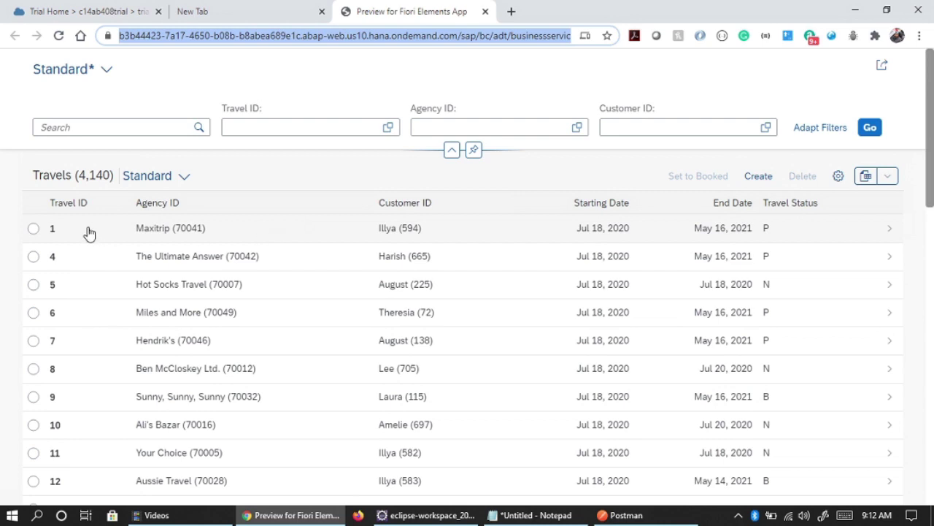
{"action": "left_click", "coordinate": [32, 229]}
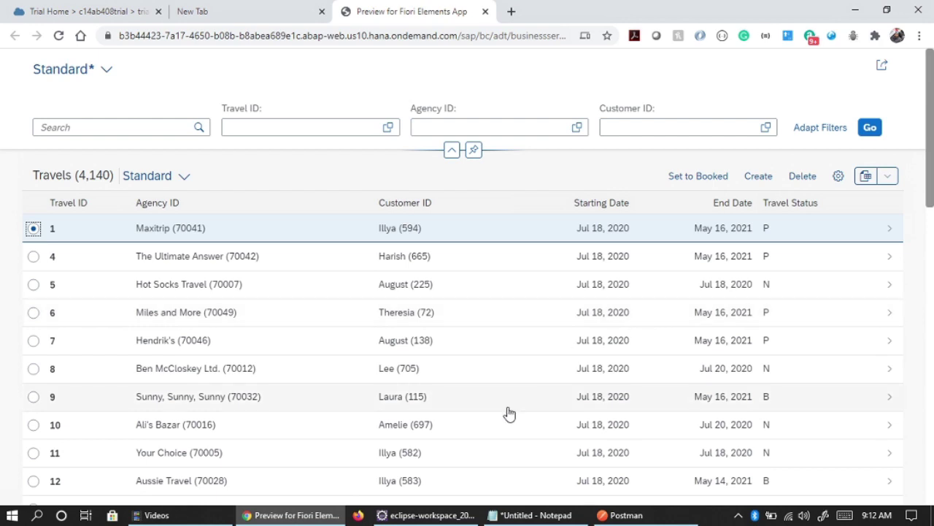
{"action": "left_click", "coordinate": [435, 518]}
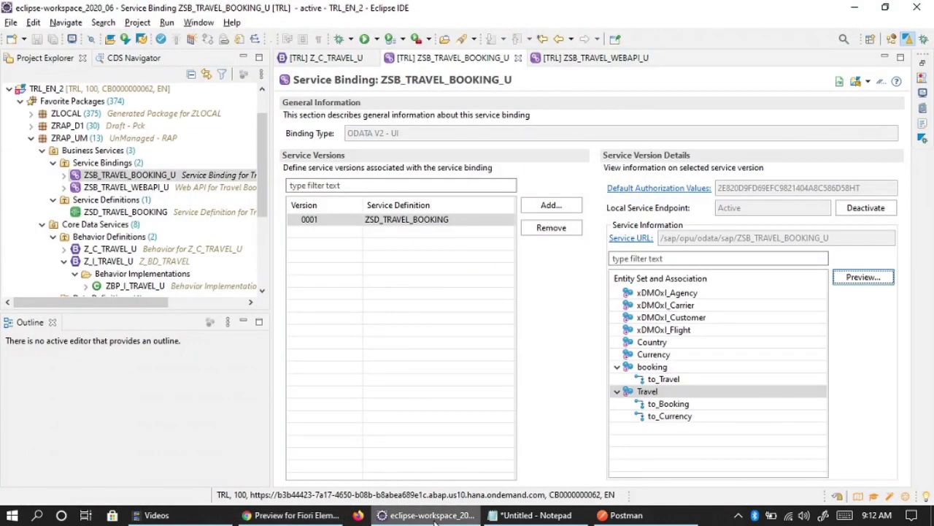
{"action": "left_click", "coordinate": [93, 214]}
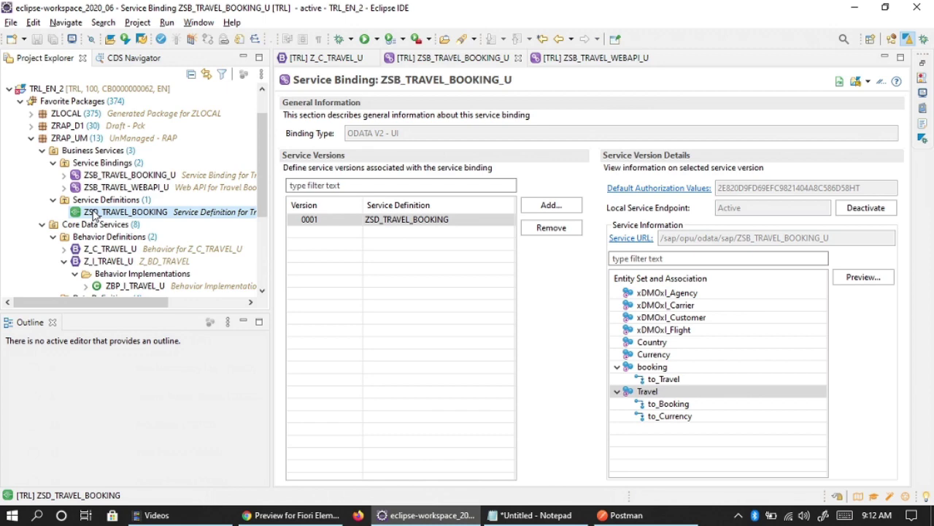
{"action": "right_click", "coordinate": [94, 215]}
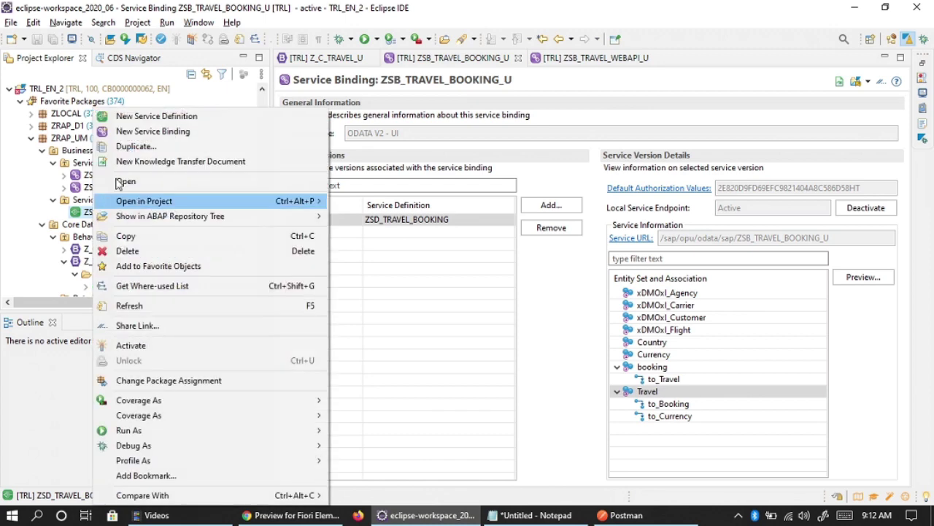
{"action": "left_click", "coordinate": [140, 133]}
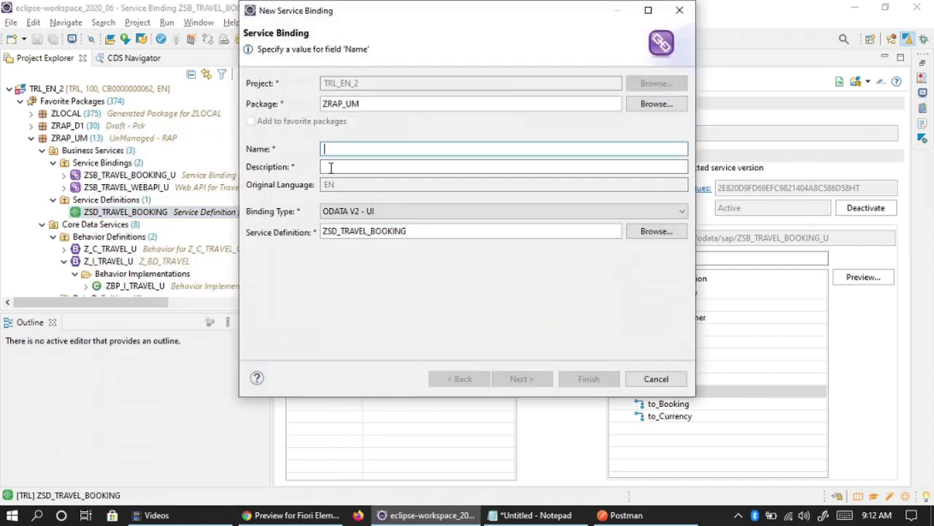
{"action": "left_click", "coordinate": [375, 211]}
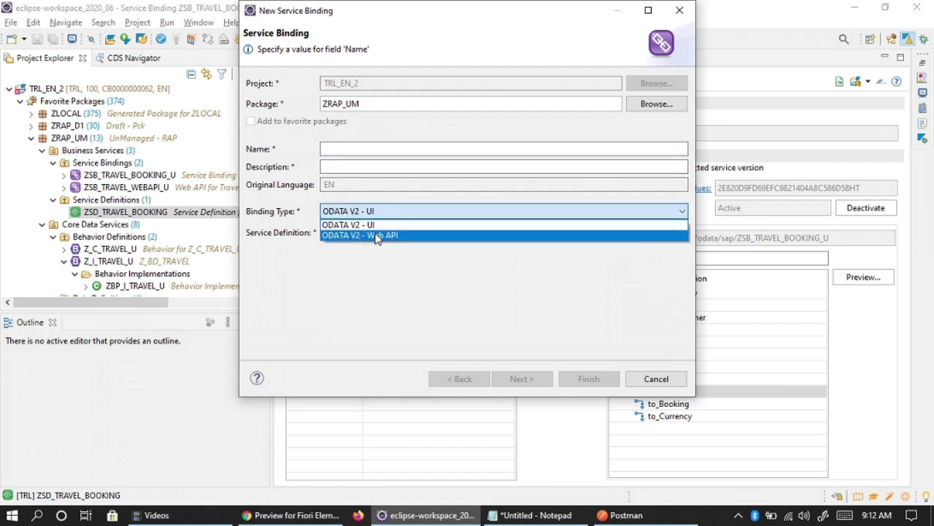
{"action": "left_click", "coordinate": [377, 235]}
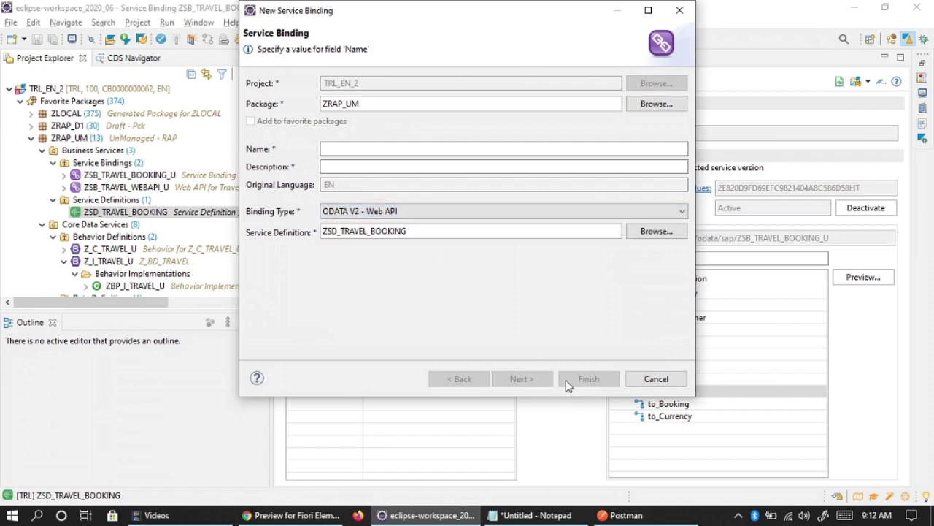
{"action": "left_click", "coordinate": [656, 379]}
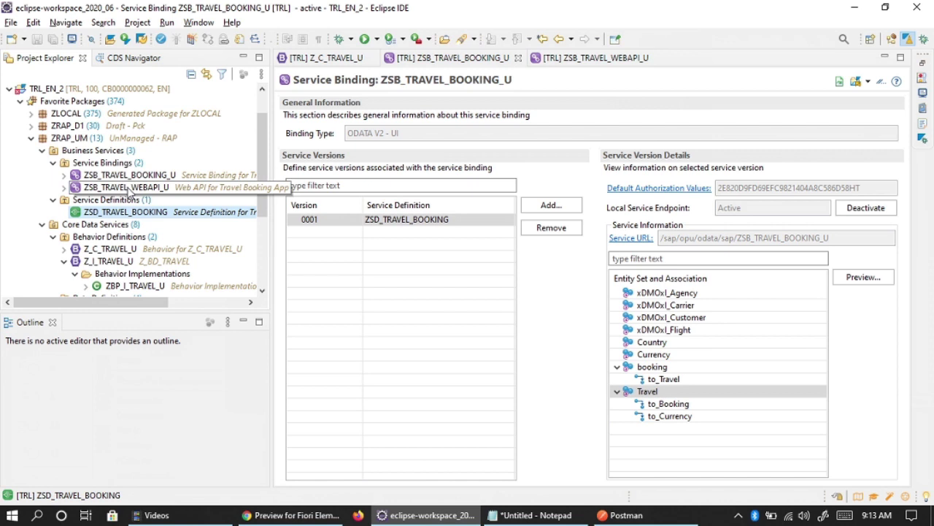
Open the service binding ZSB_TRAVEL_WEBAPI_U and launch its service URL in the browser.
{"action": "double_click", "coordinate": [127, 189]}
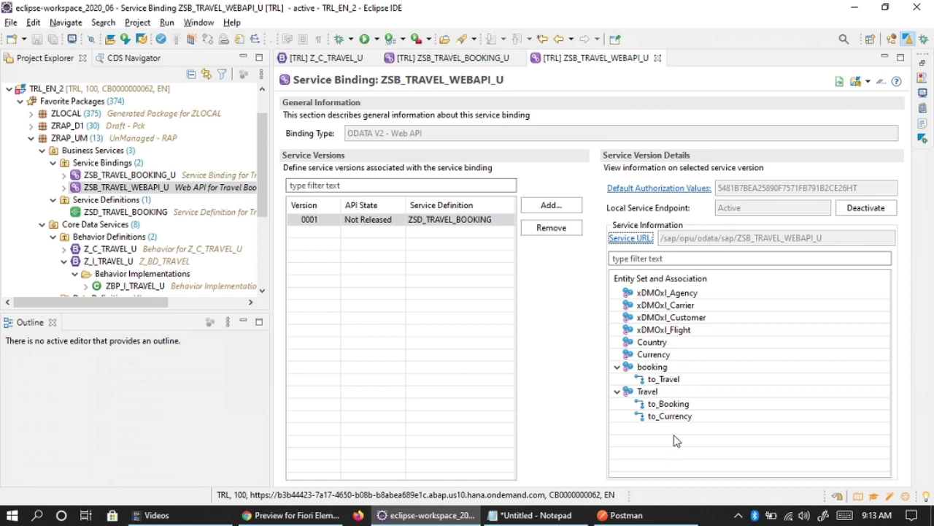
{"action": "left_click", "coordinate": [631, 239]}
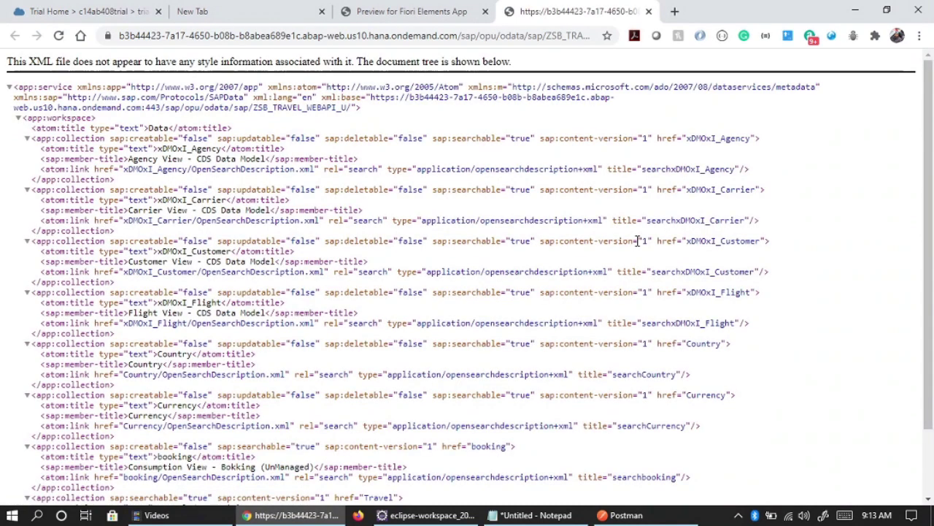
Replace the ?sap-client=100 suffix of the service URL with Travel, load the entity set and look through its entries.
{"action": "left_click", "coordinate": [456, 37]}
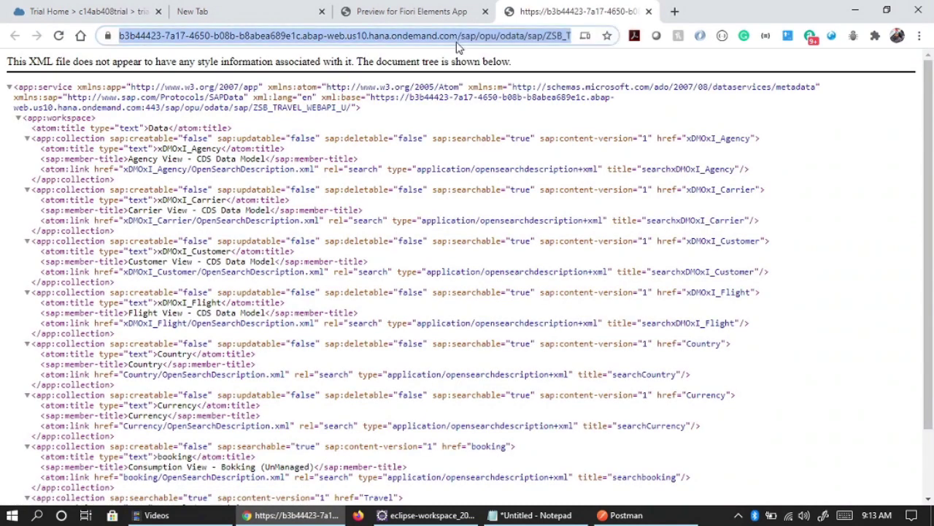
{"action": "key", "text": "End"}
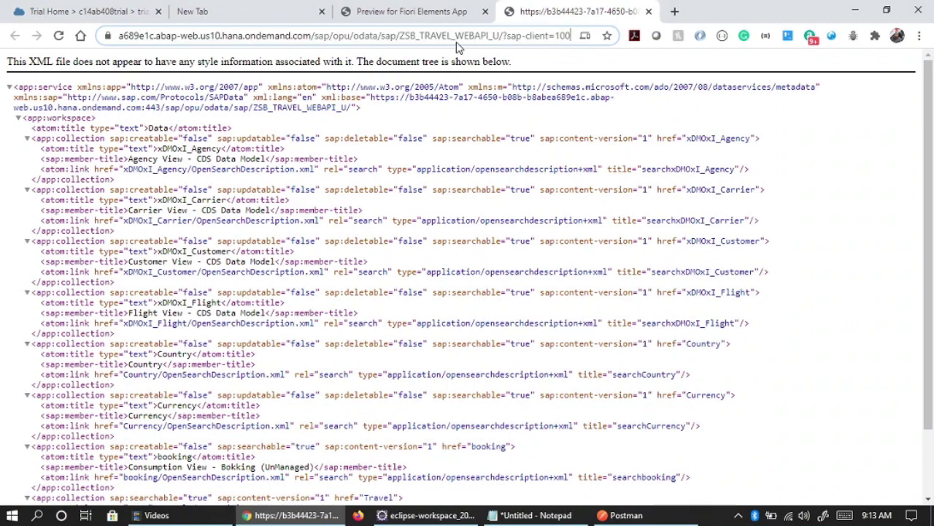
{"action": "key", "text": "BackSpace"}
{"action": "key", "text": "BackSpace"}
{"action": "key", "text": "BackSpace"}
{"action": "key", "text": "BackSpace"}
{"action": "key", "text": "BackSpace"}
{"action": "key", "text": "BackSpace"}
{"action": "key", "text": "BackSpace"}
{"action": "key", "text": "BackSpace"}
{"action": "key", "text": "BackSpace"}
{"action": "key", "text": "BackSpace"}
{"action": "key", "text": "BackSpace"}
{"action": "key", "text": "BackSpace"}
{"action": "key", "text": "BackSpace"}
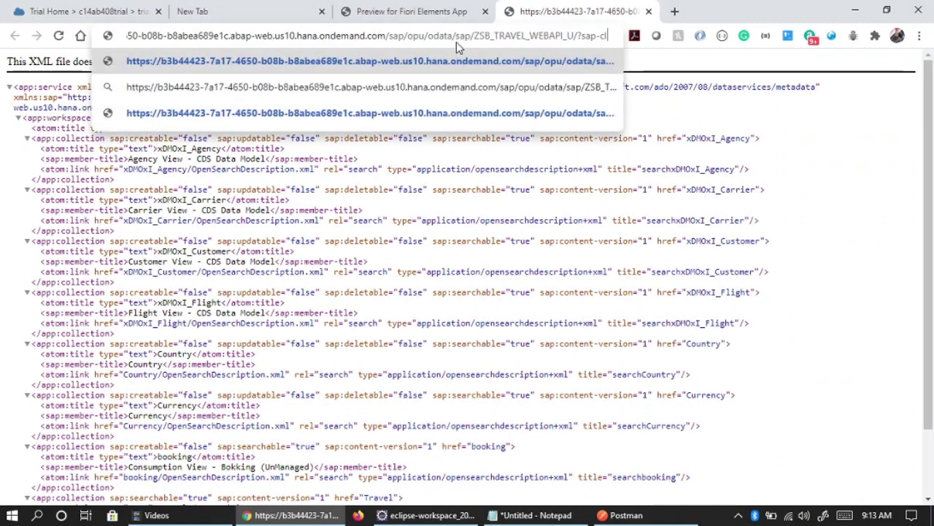
{"action": "key", "text": "BackSpace"}
{"action": "key", "text": "BackSpace"}
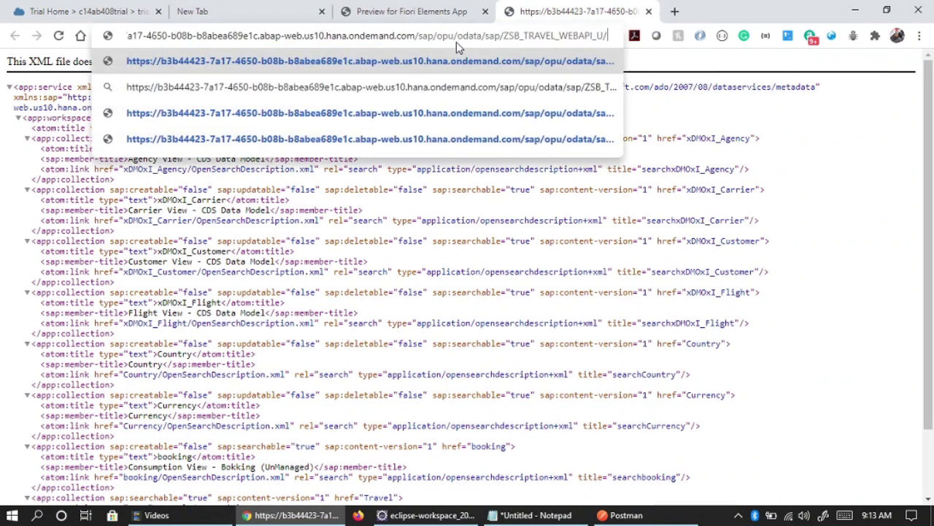
{"action": "type", "text": "Travel"}
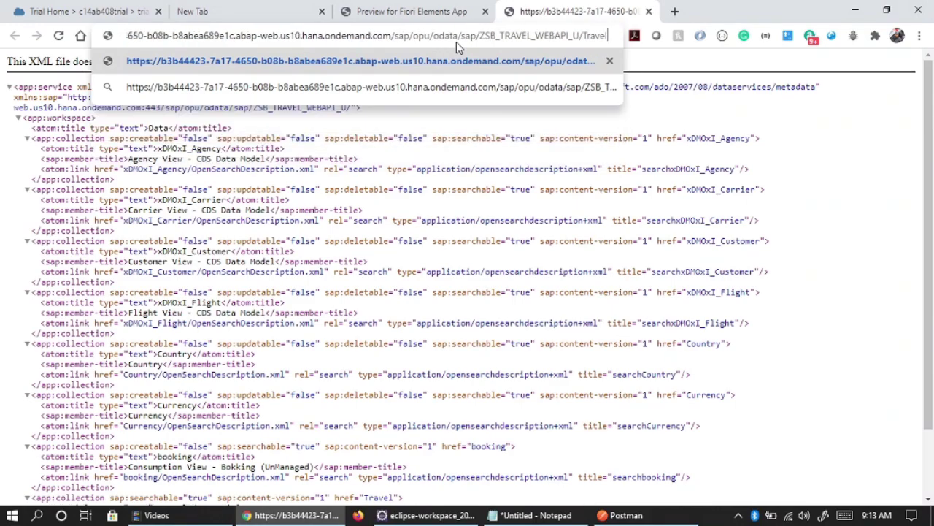
{"action": "key", "text": "Return"}
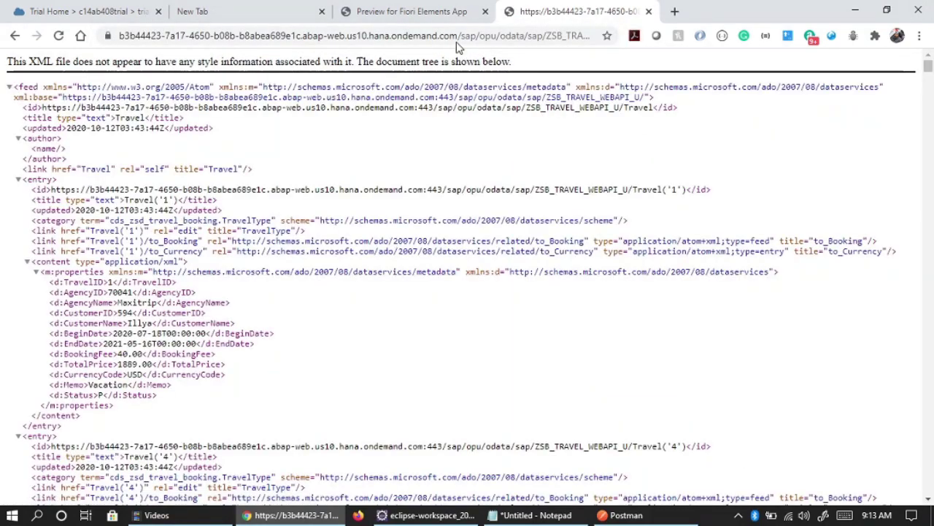
{"action": "scroll", "coordinate": [469, 330], "scroll_direction": "down", "scroll_amount": 2}
{"action": "scroll", "coordinate": [468, 329], "scroll_direction": "down", "scroll_amount": 5}
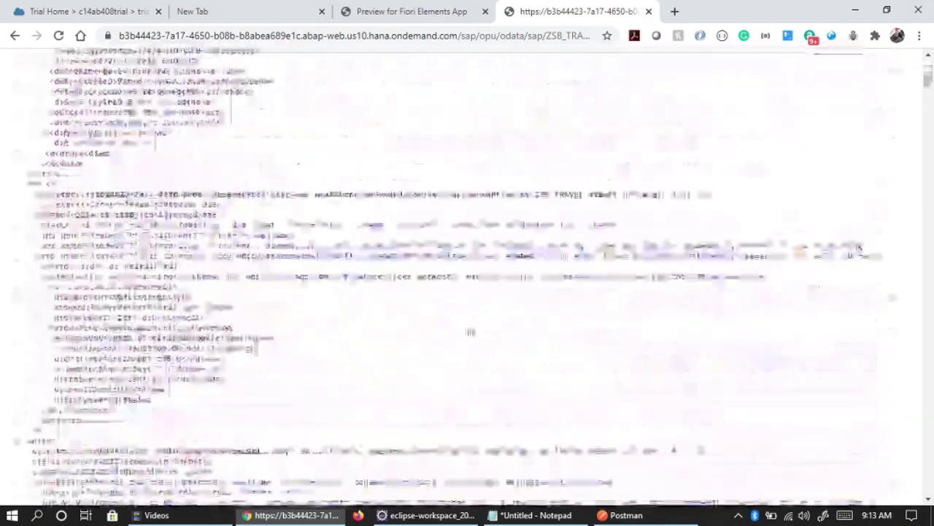
{"action": "scroll", "coordinate": [469, 330], "scroll_direction": "up", "scroll_amount": 8}
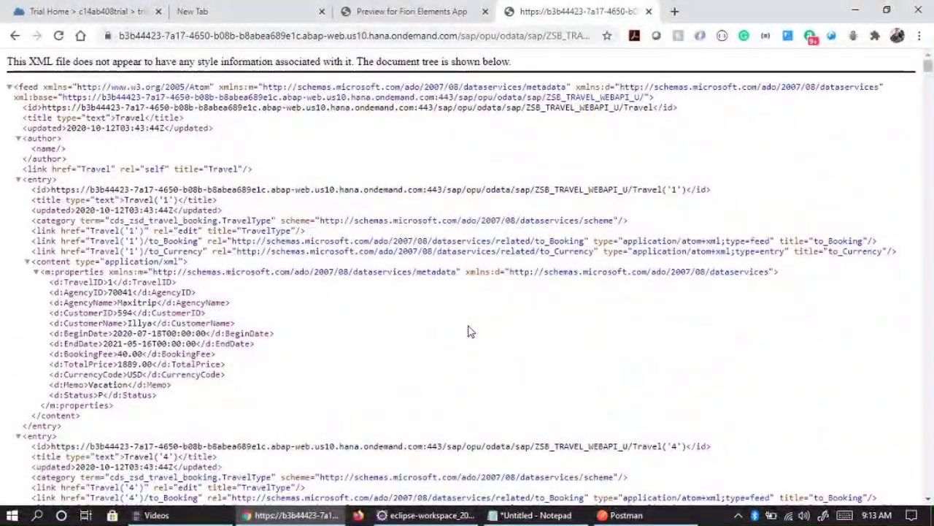
Copy the Travel entity set URL, switch to Postman and enter it as the URL of a new GET request.
{"action": "left_click", "coordinate": [570, 34]}
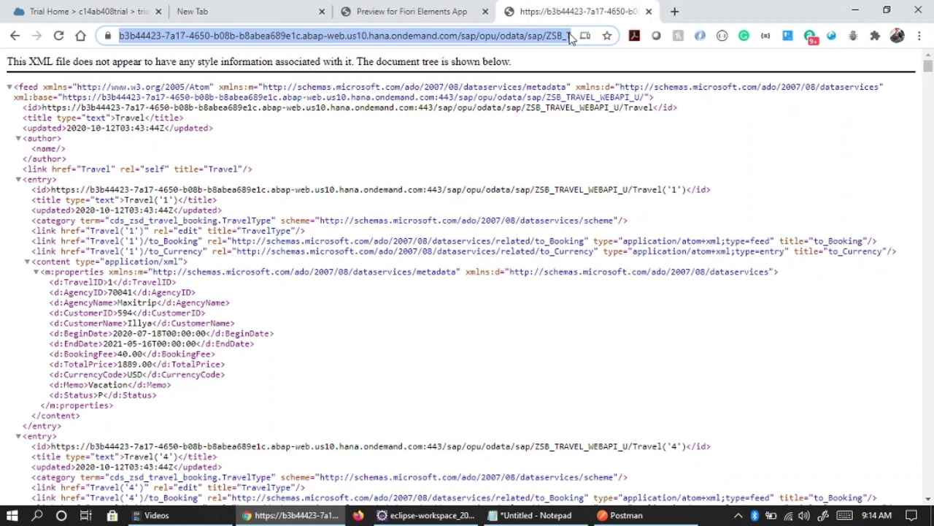
{"action": "left_click", "coordinate": [632, 515]}
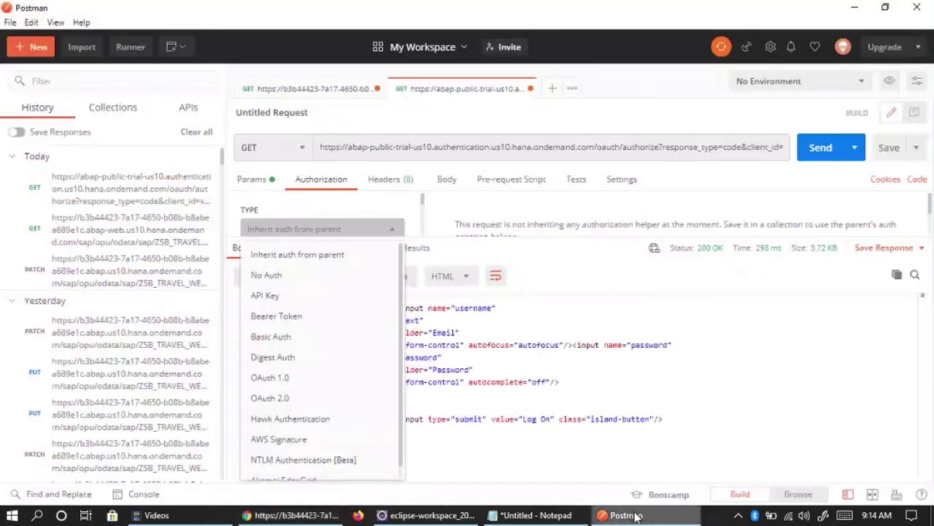
{"action": "left_click", "coordinate": [553, 88]}
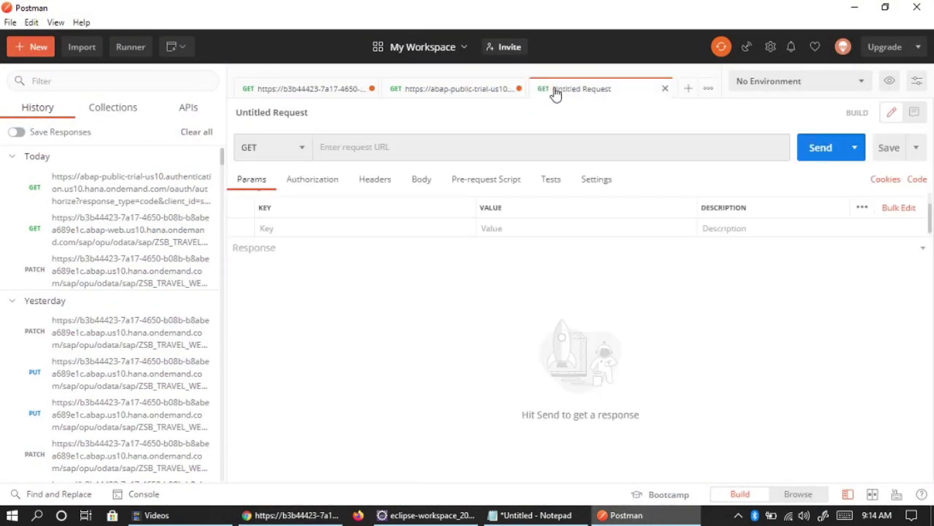
{"action": "left_click", "coordinate": [398, 151]}
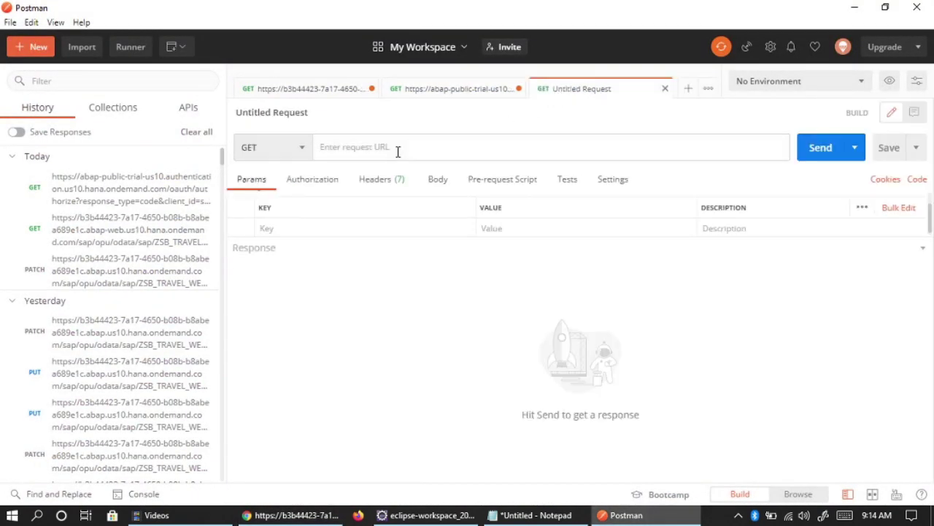
{"action": "key", "text": "ctrl+v"}
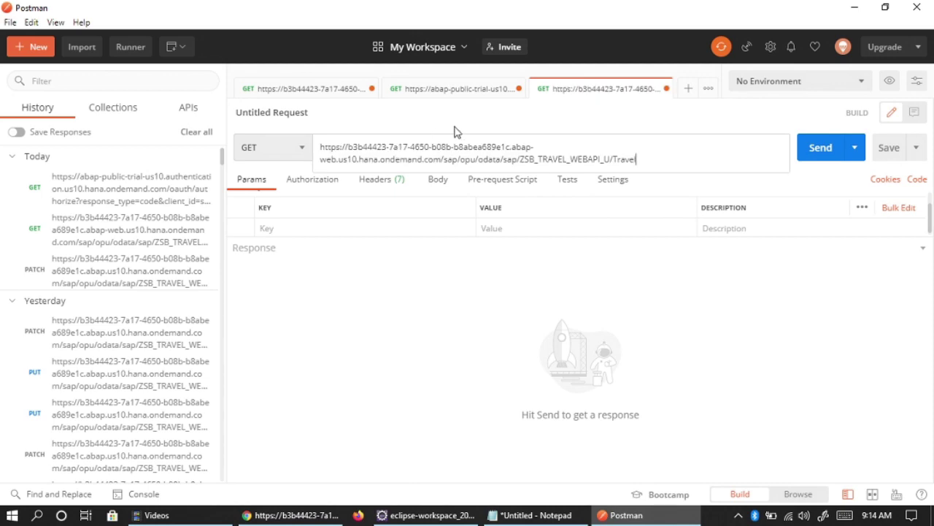
Close the two older open requests without saving their changes.
{"action": "left_click", "coordinate": [518, 88]}
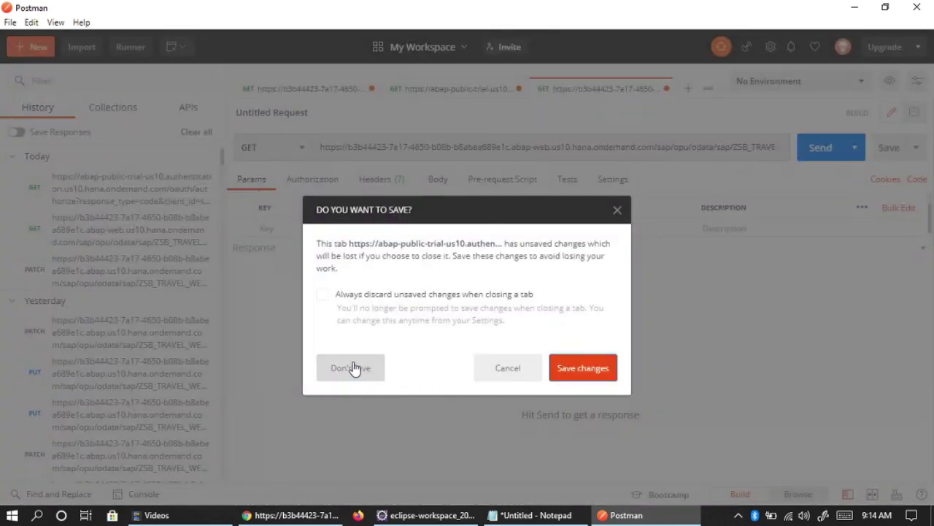
{"action": "left_click", "coordinate": [357, 370]}
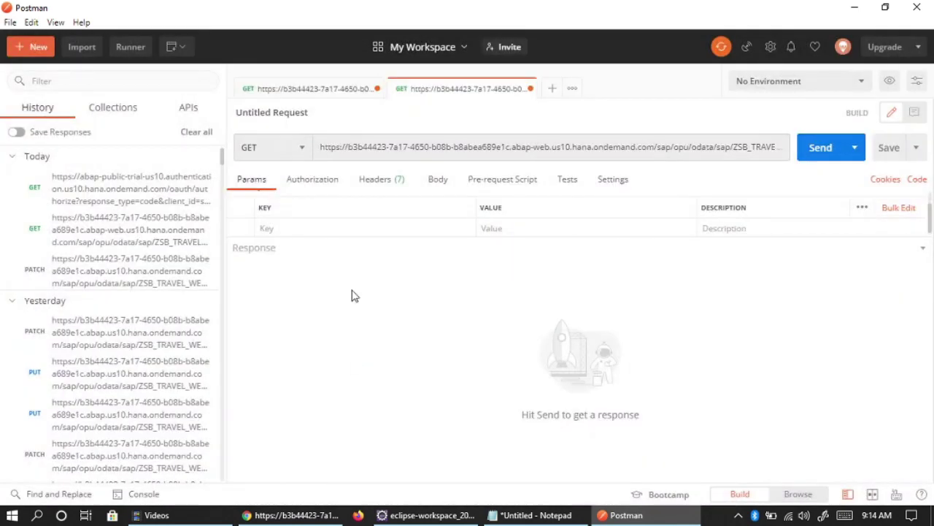
{"action": "left_click", "coordinate": [373, 89]}
{"action": "left_click", "coordinate": [360, 374]}
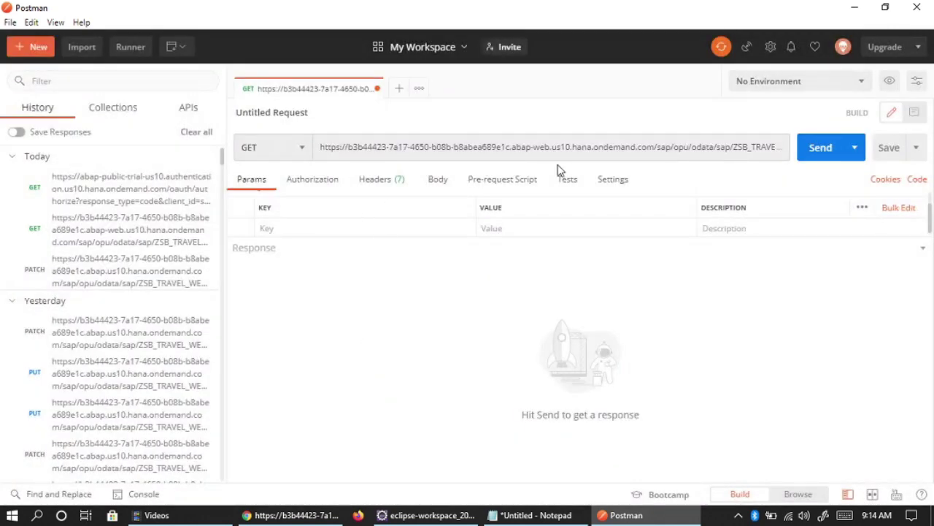
Set the Travel request's authorization type to Basic Auth, then send it and enlarge the response area.
{"action": "left_click", "coordinate": [323, 186]}
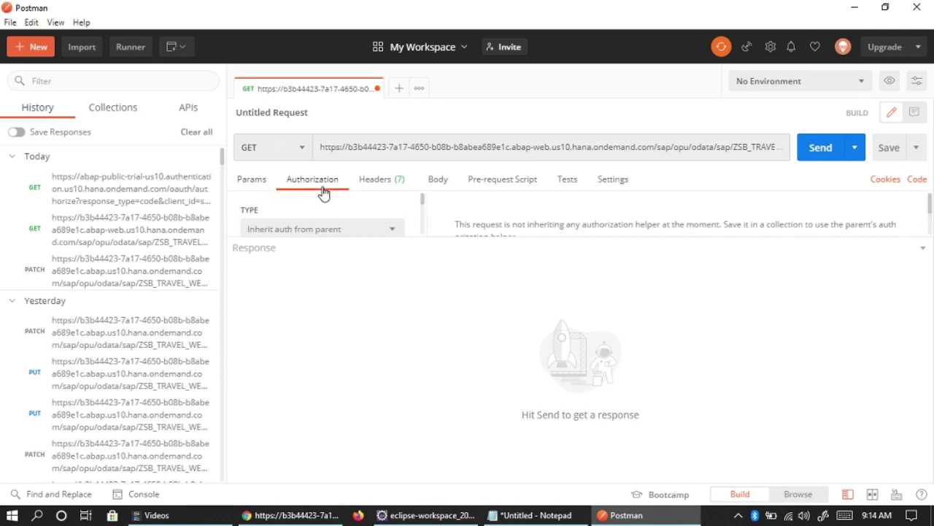
{"action": "left_click", "coordinate": [395, 230]}
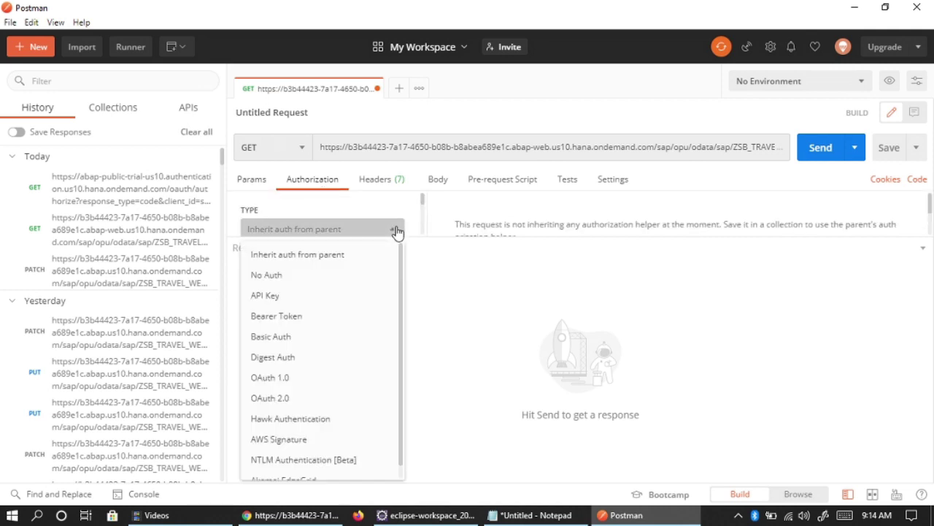
{"action": "left_click", "coordinate": [305, 337]}
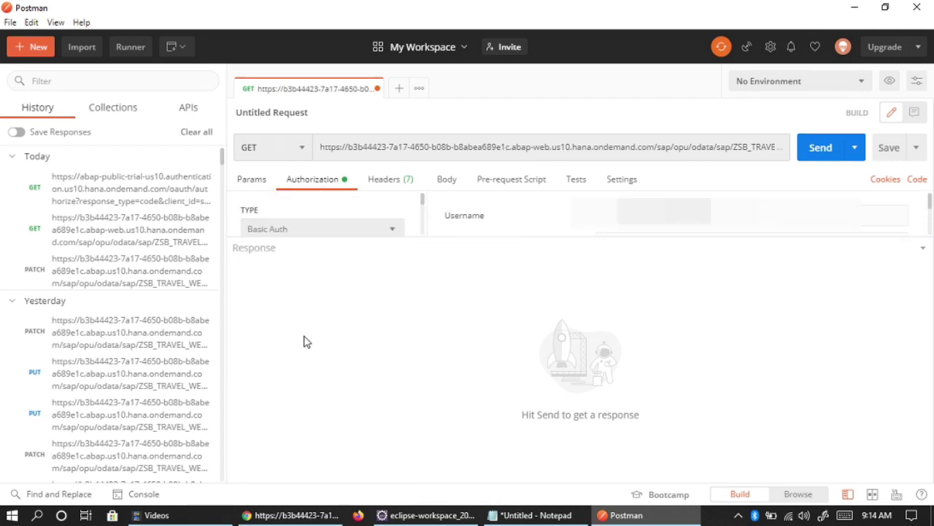
{"action": "left_click_drag", "start_coordinate": [646, 236], "coordinate": [654, 333]}
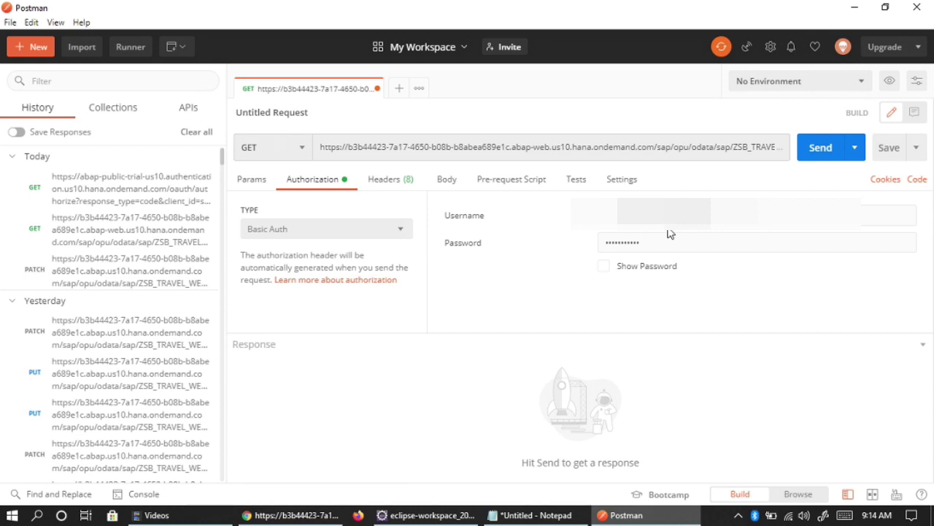
{"action": "left_click", "coordinate": [806, 152]}
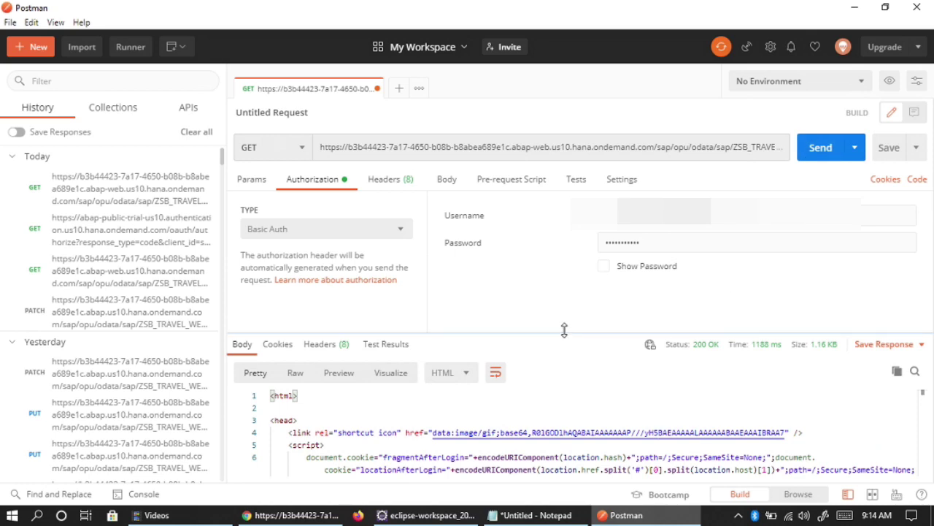
{"action": "left_click_drag", "start_coordinate": [564, 330], "coordinate": [557, 252]}
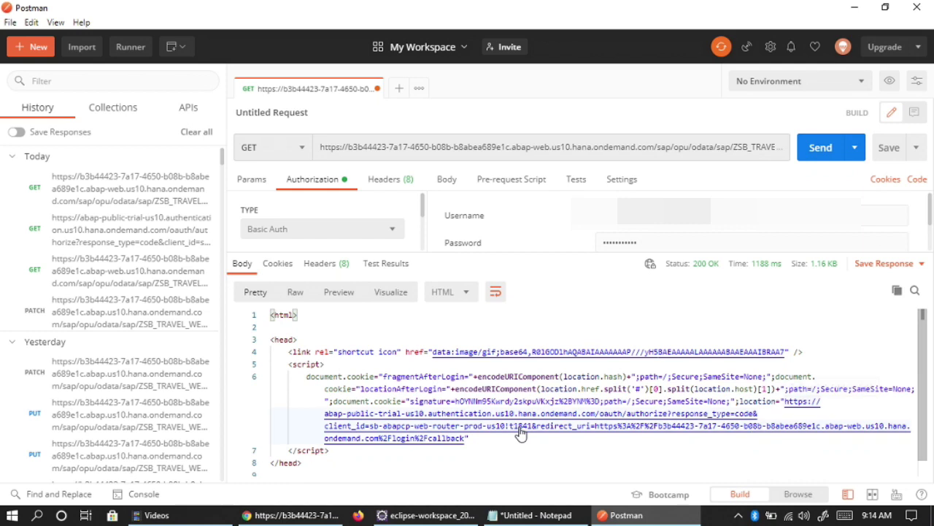
Open the OAuth authorize link from the HTML response as a new request, send it and look through the returned login page code.
{"action": "left_click", "coordinate": [460, 427], "text": "ctrl"}
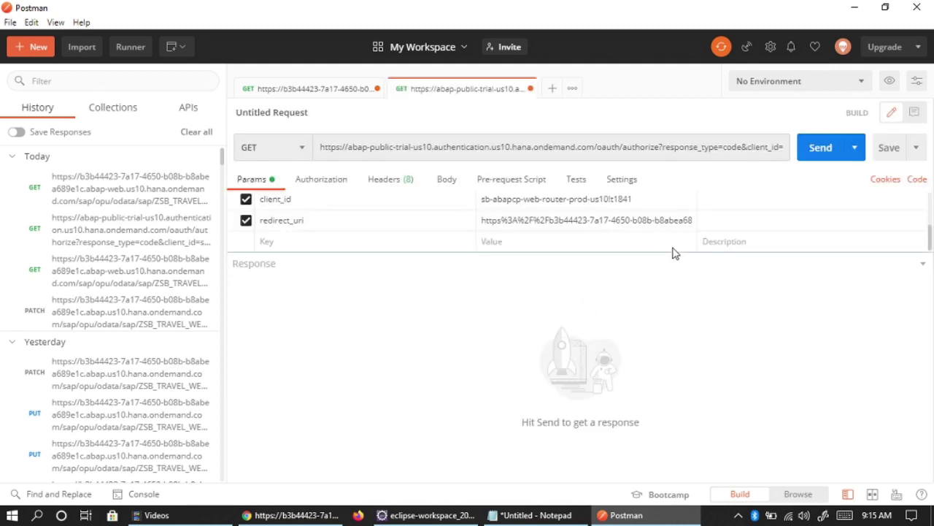
{"action": "left_click", "coordinate": [815, 149]}
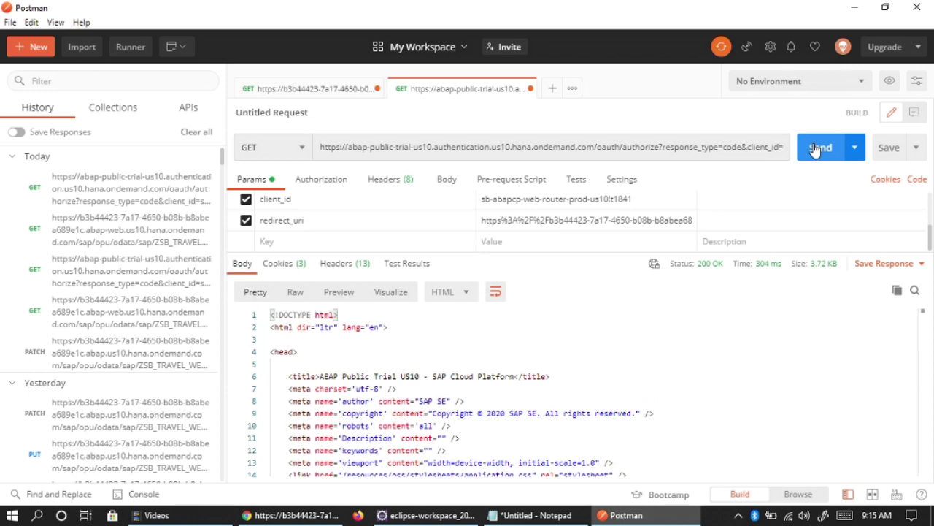
{"action": "scroll", "coordinate": [590, 389], "scroll_direction": "down", "scroll_amount": 1}
{"action": "scroll", "coordinate": [589, 389], "scroll_direction": "up", "scroll_amount": 1}
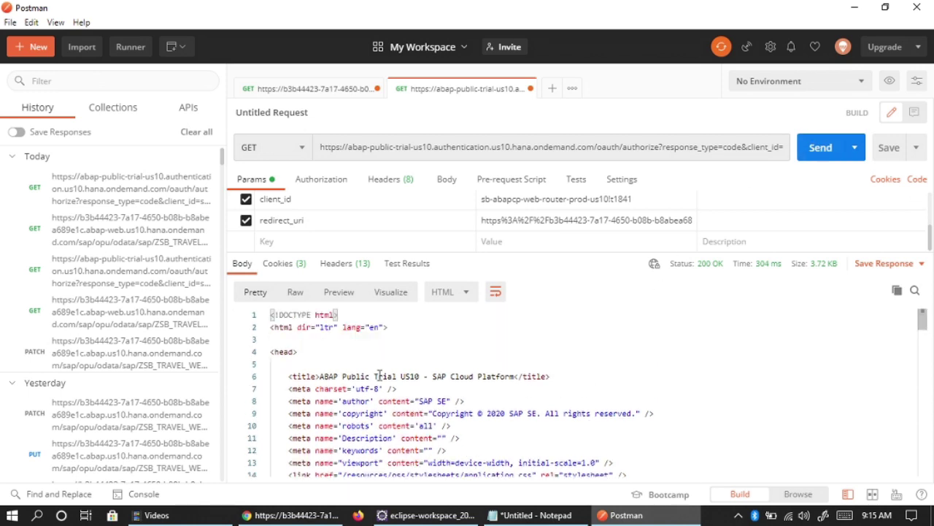
{"action": "mouse_move", "coordinate": [529, 375]}
{"action": "scroll", "coordinate": [529, 372], "scroll_direction": "down", "scroll_amount": 10}
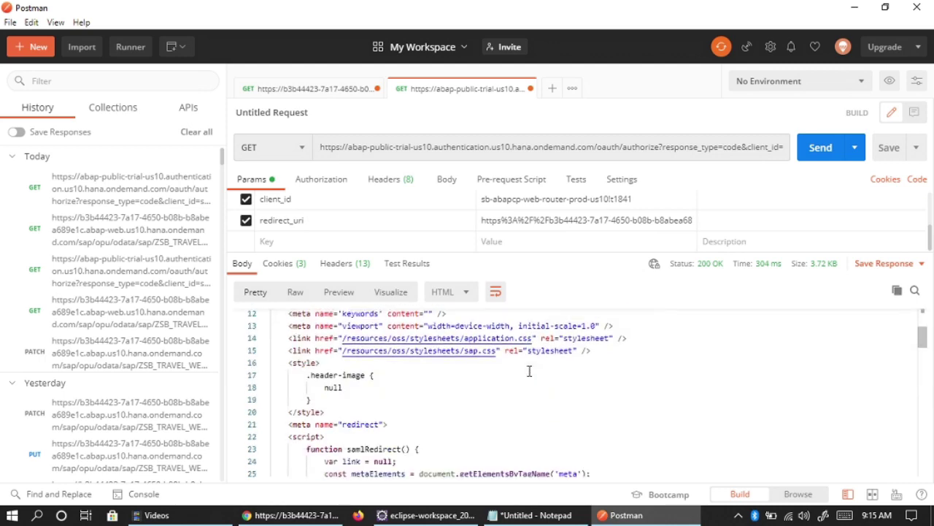
{"action": "scroll", "coordinate": [529, 371], "scroll_direction": "down", "scroll_amount": 5}
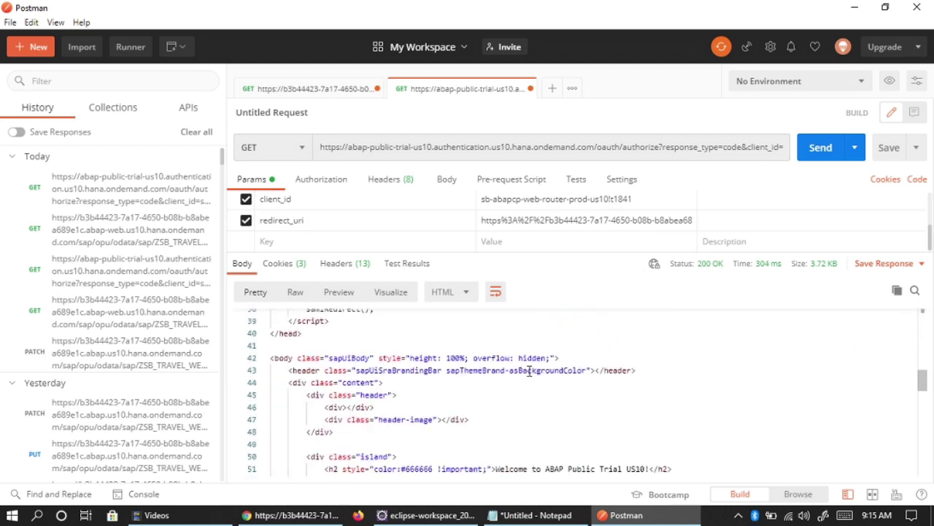
{"action": "scroll", "coordinate": [529, 371], "scroll_direction": "down", "scroll_amount": 5}
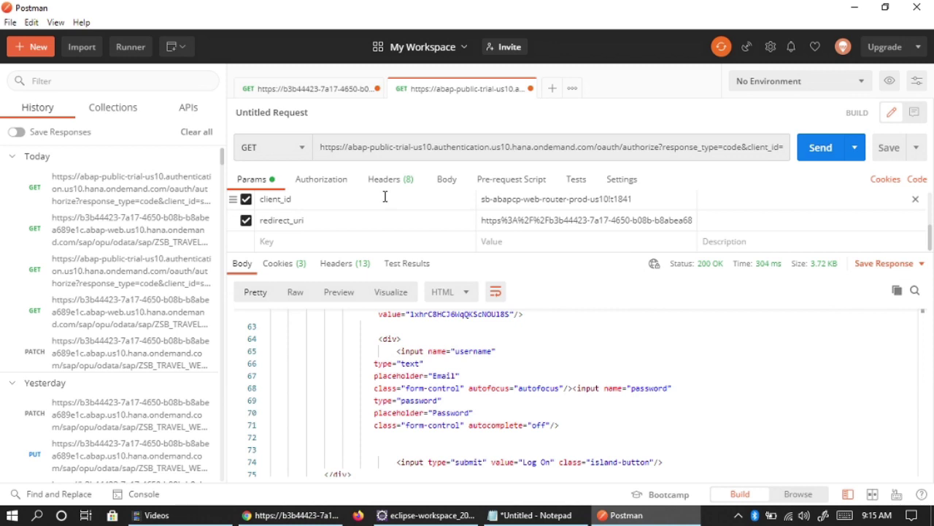
Set the OAuth authorize request's authorization type to Bearer Token, clear the stored token and enlarge the request settings area.
{"action": "left_click", "coordinate": [322, 178]}
{"action": "left_click", "coordinate": [387, 229]}
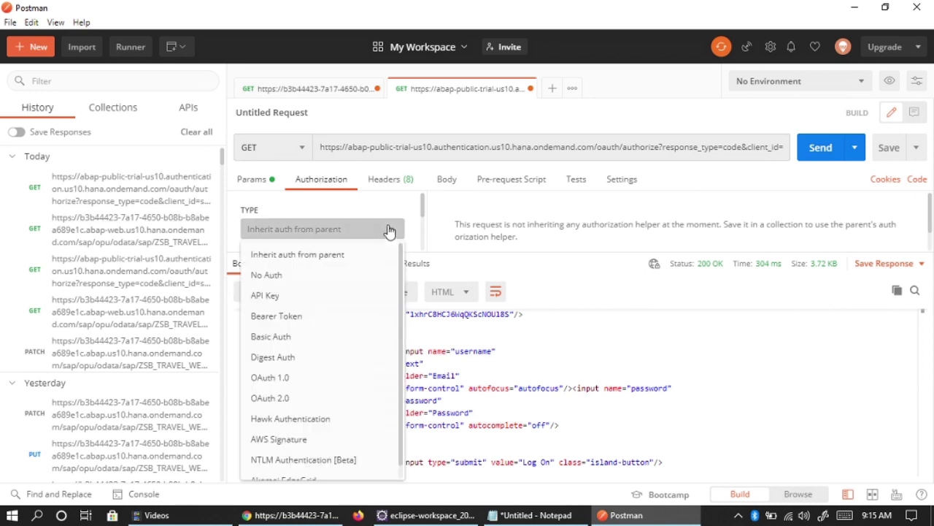
{"action": "left_click", "coordinate": [283, 319]}
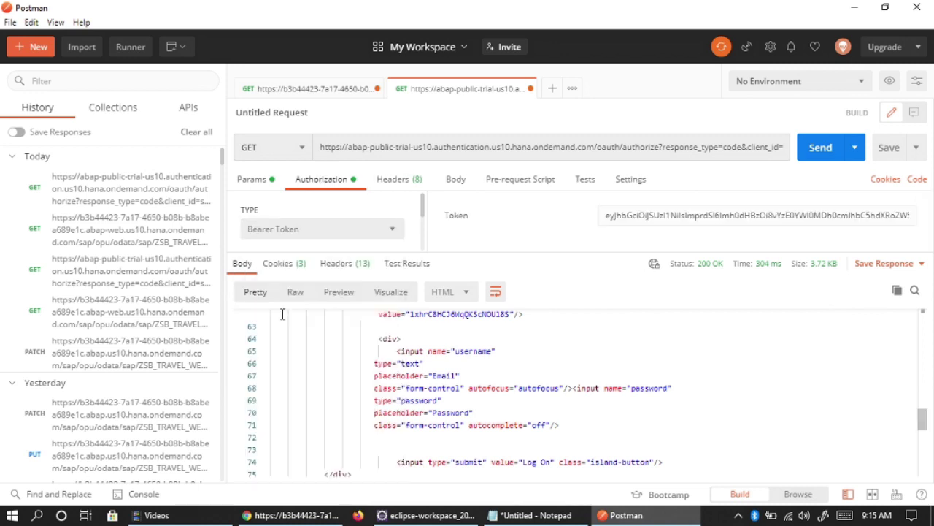
{"action": "left_click", "coordinate": [607, 215]}
{"action": "key", "text": "ctrl+a"}
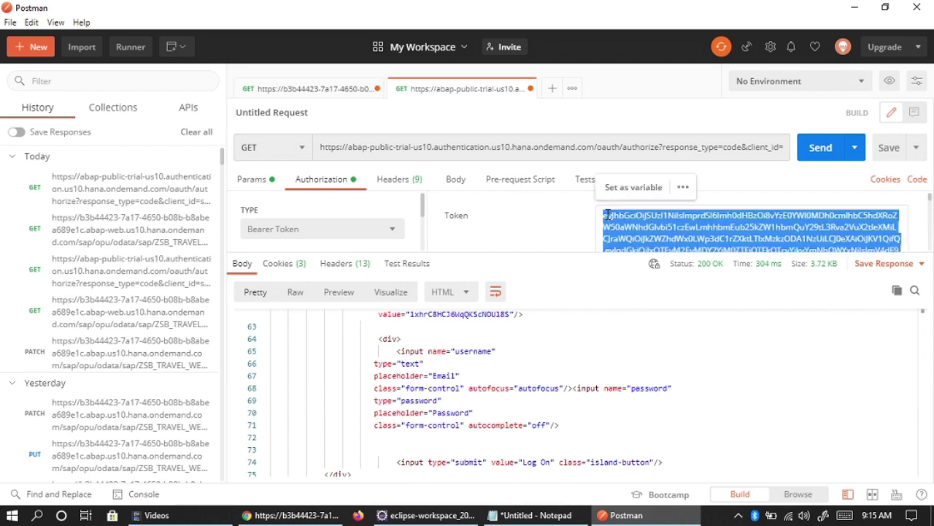
{"action": "key", "text": "Delete"}
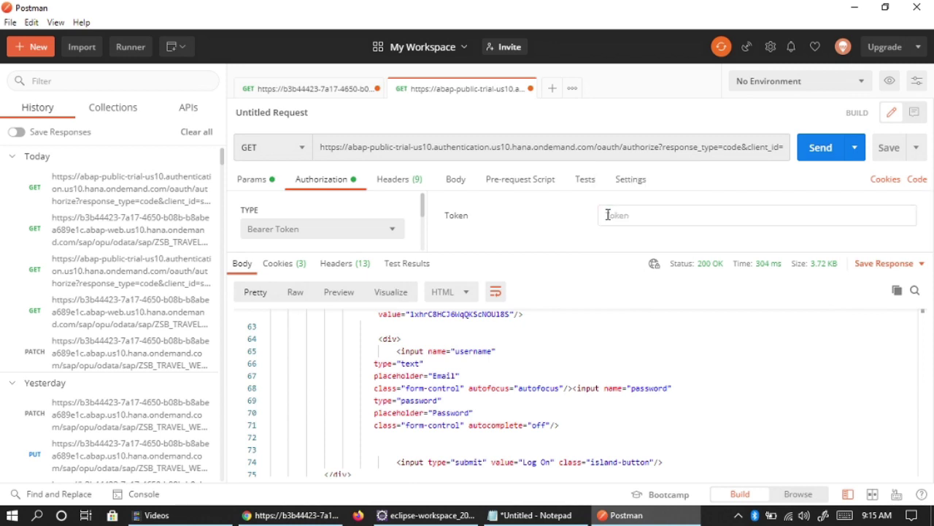
{"action": "left_click_drag", "start_coordinate": [577, 251], "coordinate": [579, 319]}
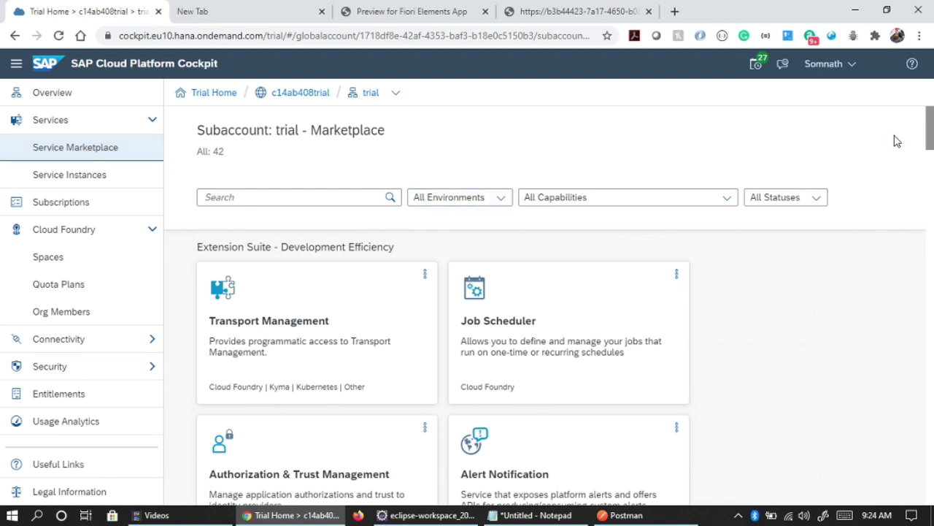
Create an Authorization & Trust Management service instance named xsuaa_instance with the apiaccess plan and no additional parameters.
{"action": "scroll", "coordinate": [361, 284], "scroll_direction": "down", "scroll_amount": 2}
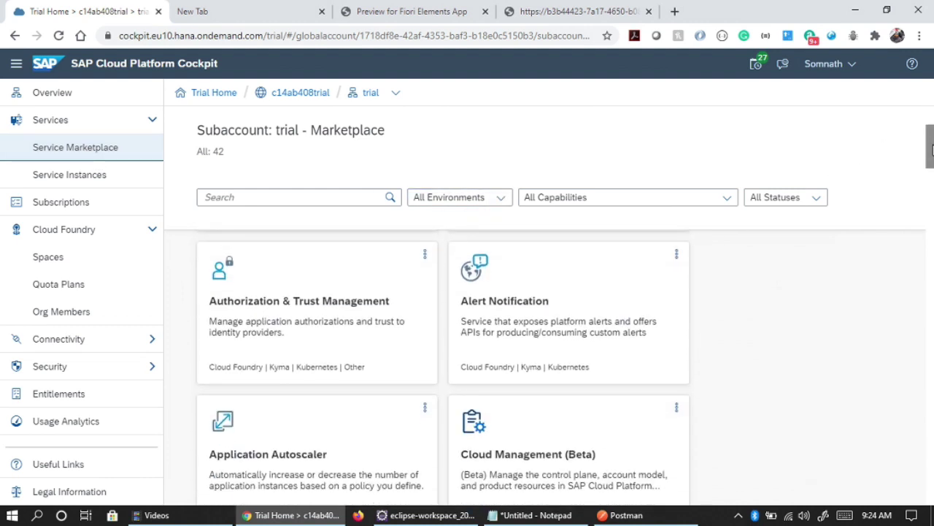
{"action": "left_click", "coordinate": [315, 305]}
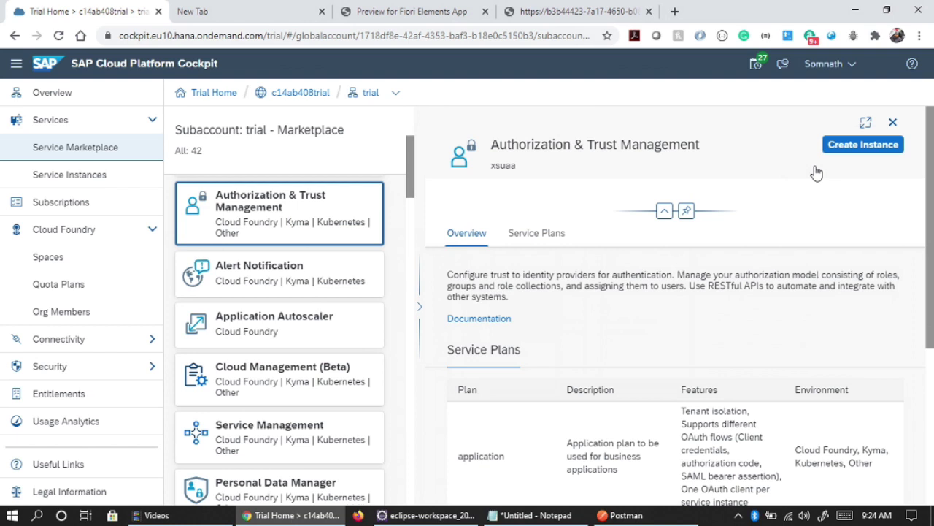
{"action": "left_click", "coordinate": [861, 146]}
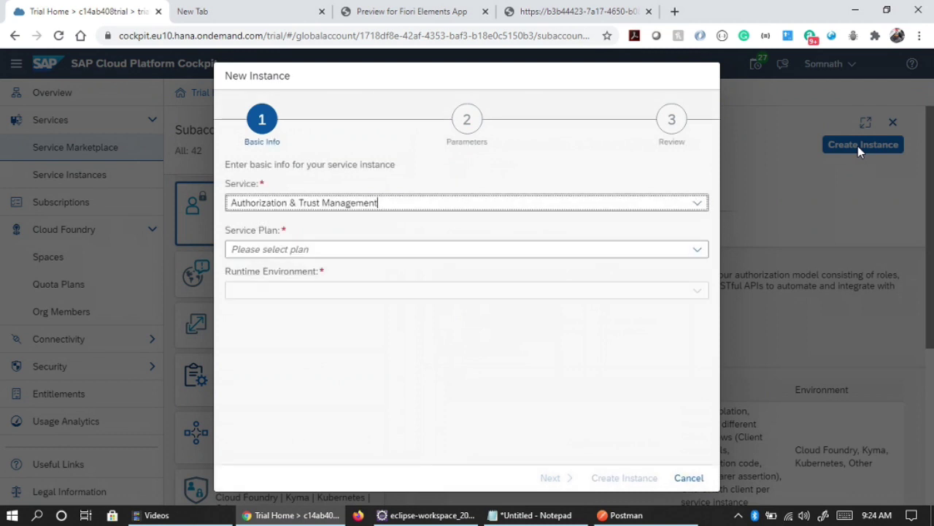
{"action": "left_click", "coordinate": [697, 251]}
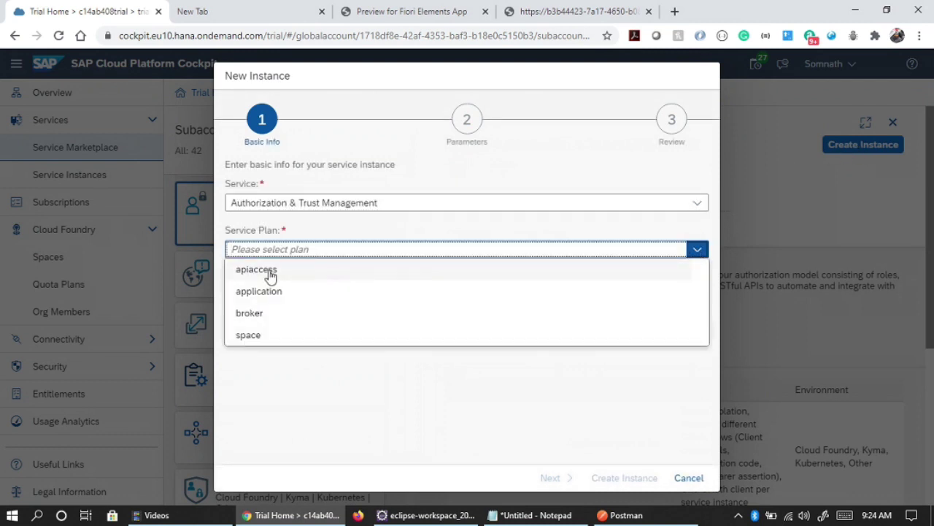
{"action": "left_click", "coordinate": [256, 270]}
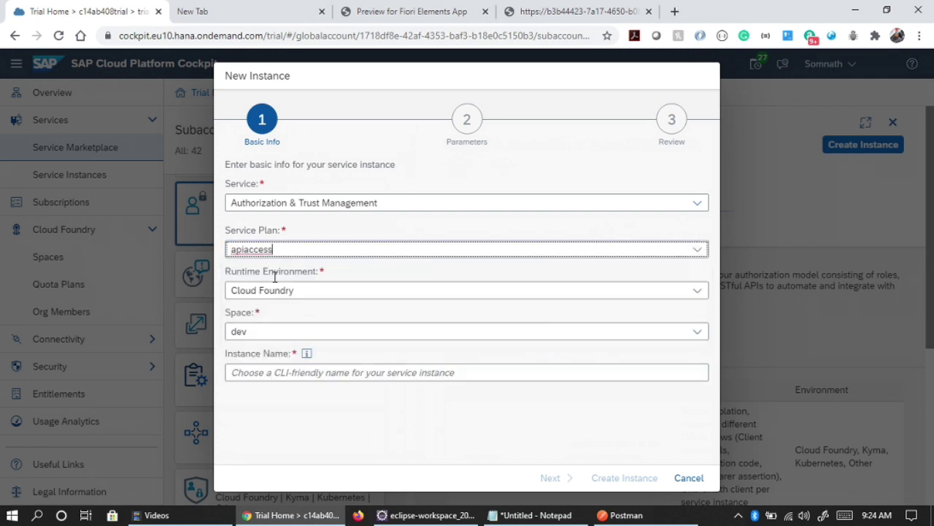
{"action": "left_click", "coordinate": [279, 373]}
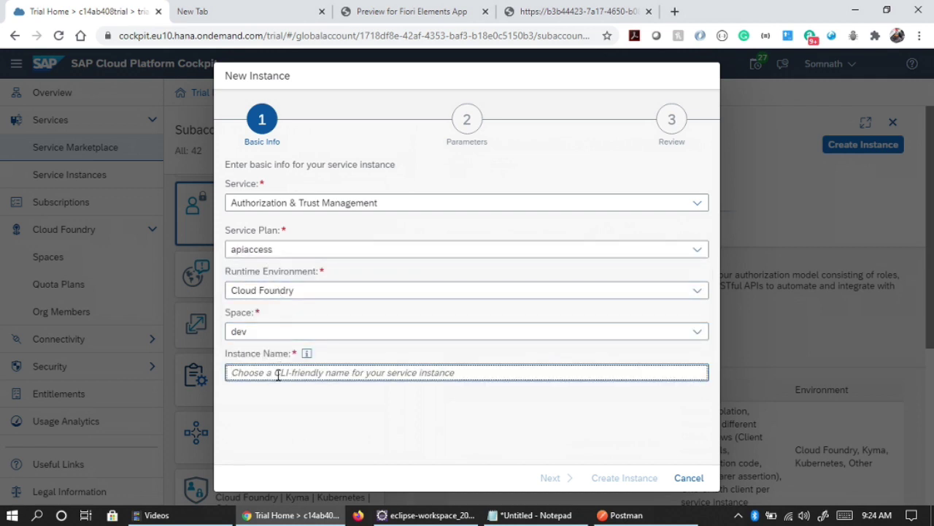
{"action": "type", "text": "xsuaa_instance"}
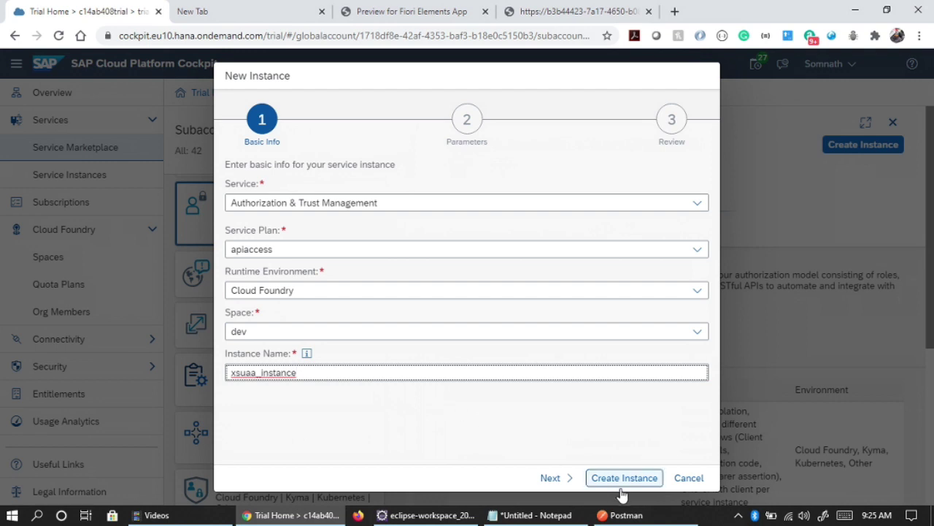
{"action": "left_click", "coordinate": [567, 480]}
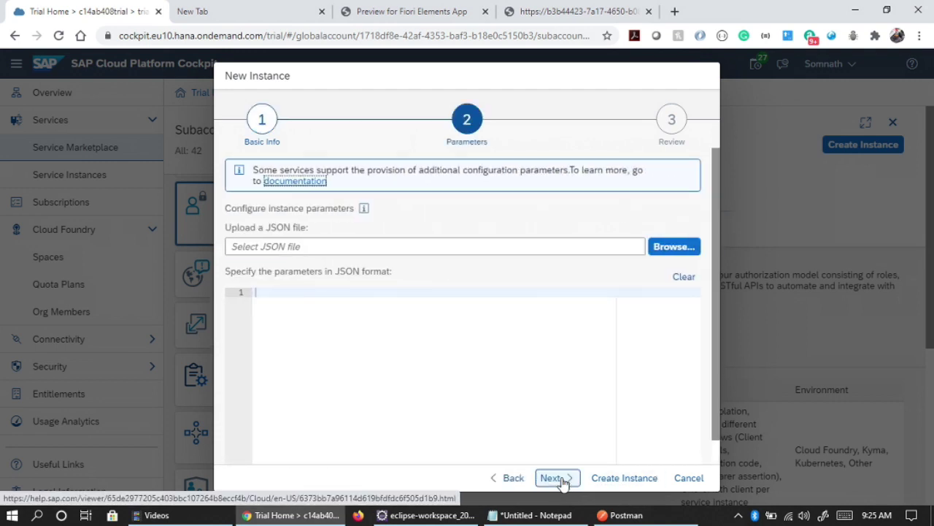
{"action": "left_click", "coordinate": [621, 478]}
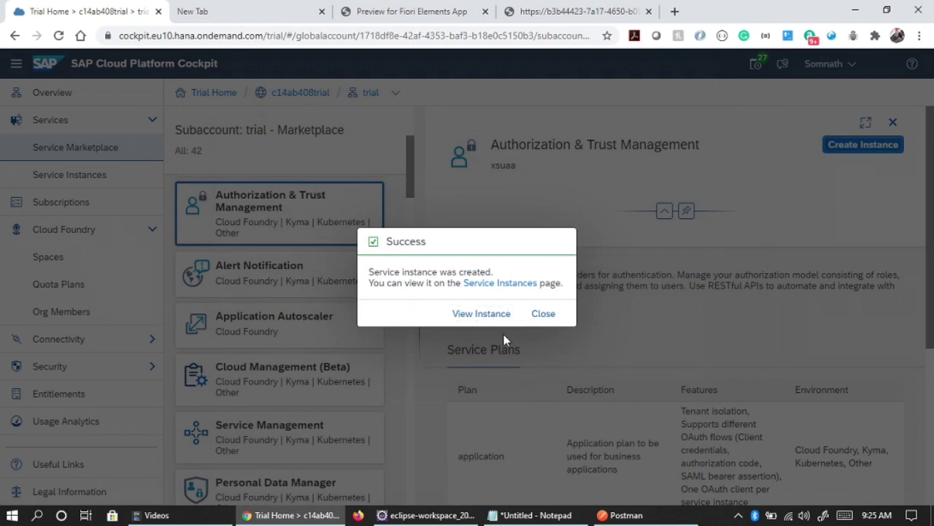
View the new xsuaa_instance in full screen and create a service key named srv_key for it.
{"action": "left_click", "coordinate": [489, 315]}
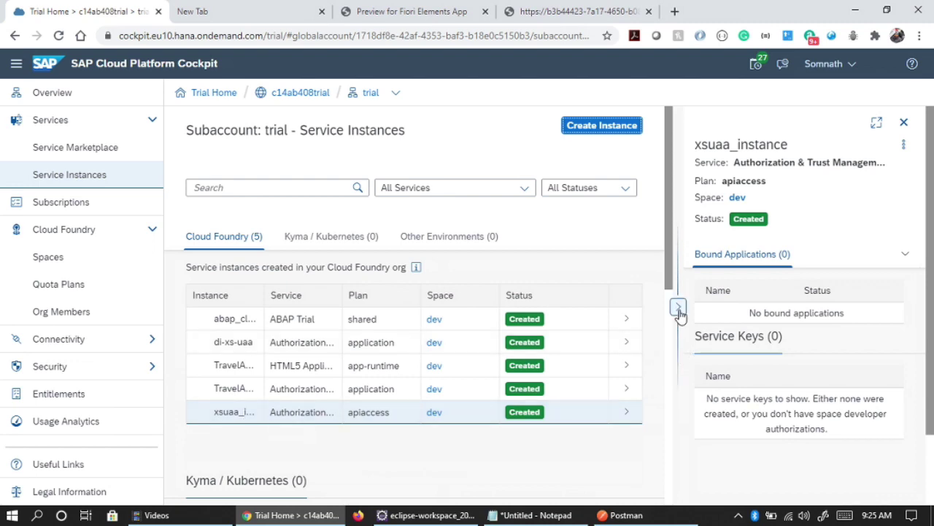
{"action": "left_click", "coordinate": [876, 122]}
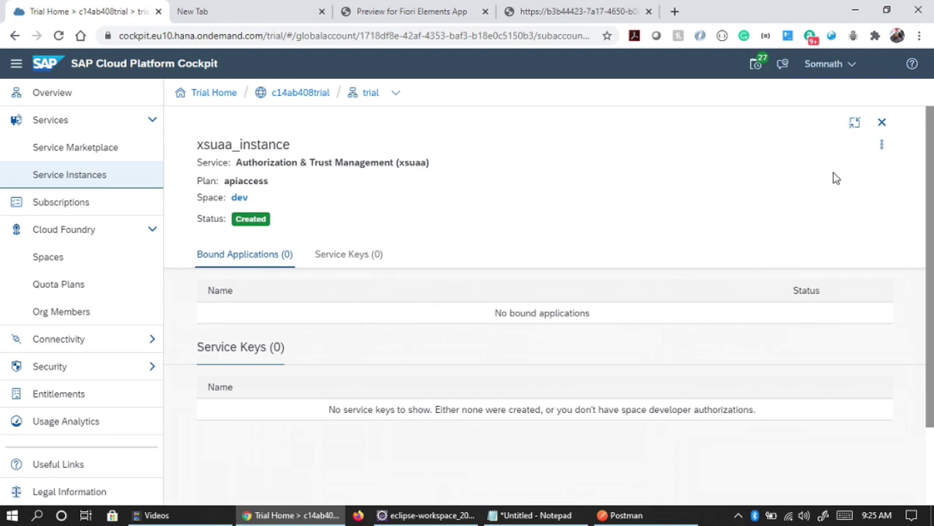
{"action": "left_click", "coordinate": [884, 150]}
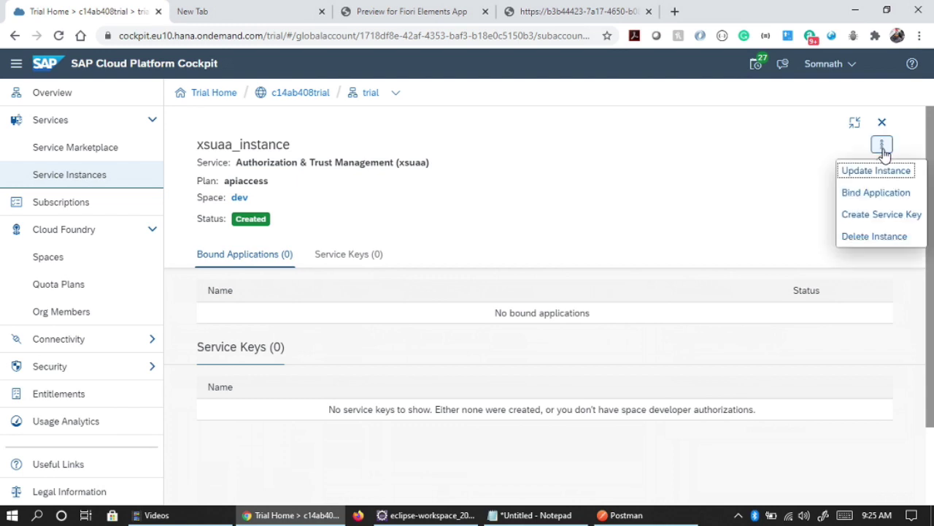
{"action": "left_click", "coordinate": [880, 215]}
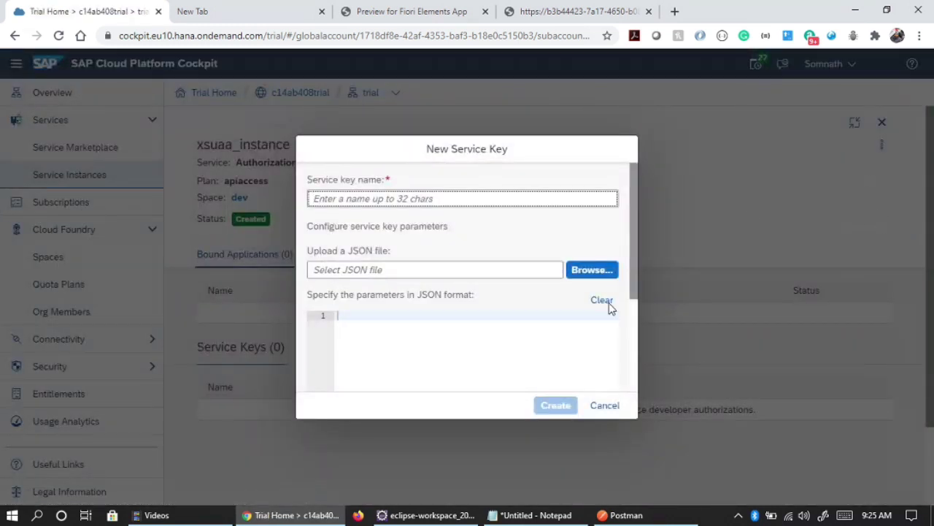
{"action": "left_click", "coordinate": [454, 199]}
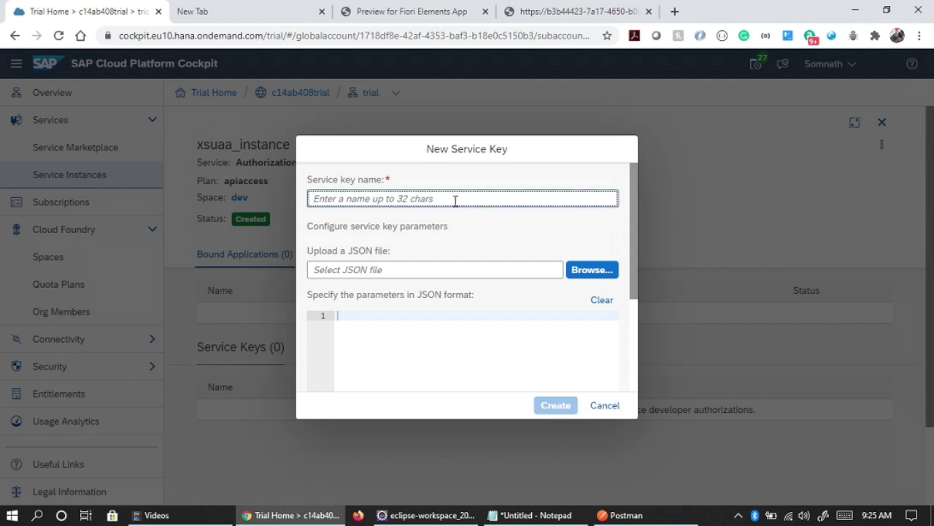
{"action": "type", "text": "srv"}
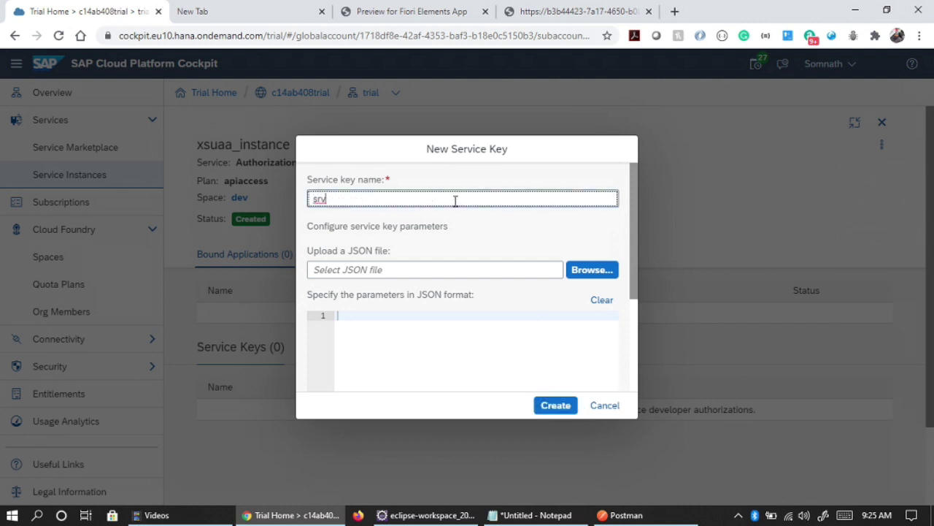
{"action": "type", "text": "_key"}
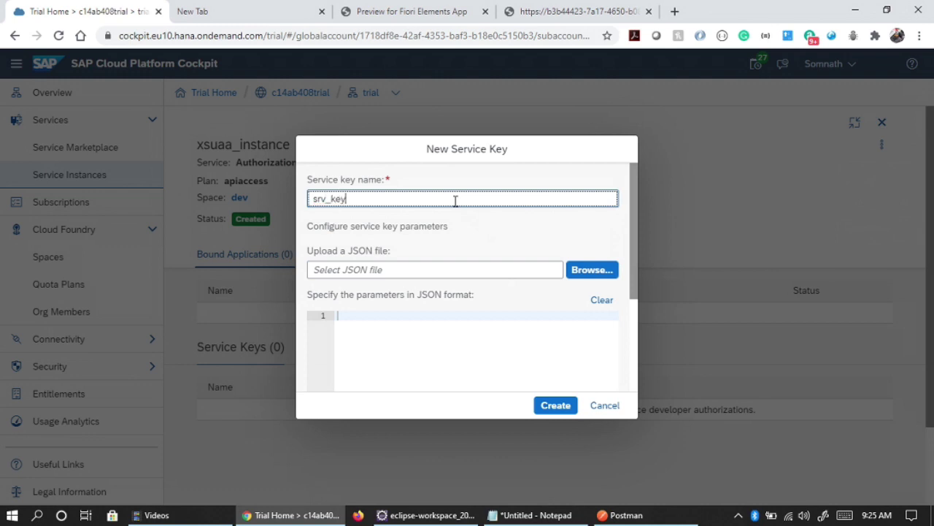
{"action": "left_click", "coordinate": [554, 406]}
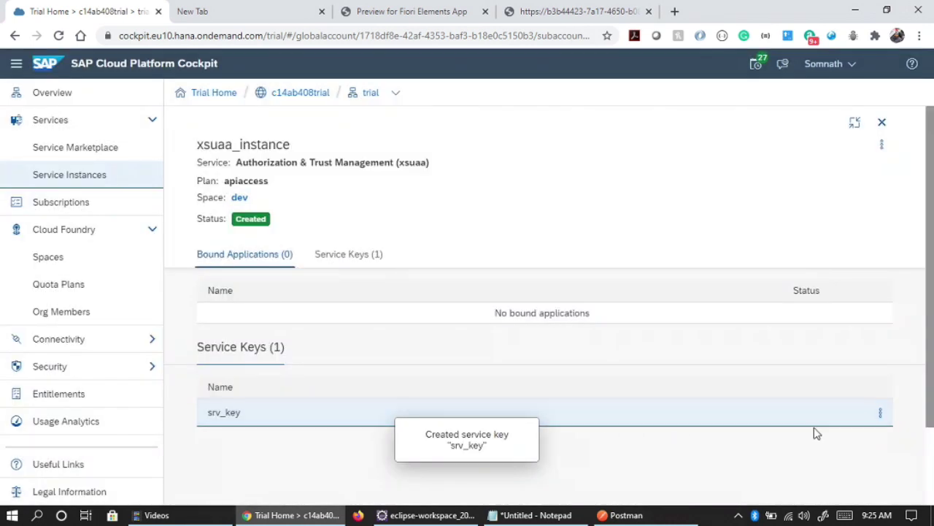
View the srv_key service key, examine its client ID and client secret, then close it.
{"action": "left_click", "coordinate": [881, 414]}
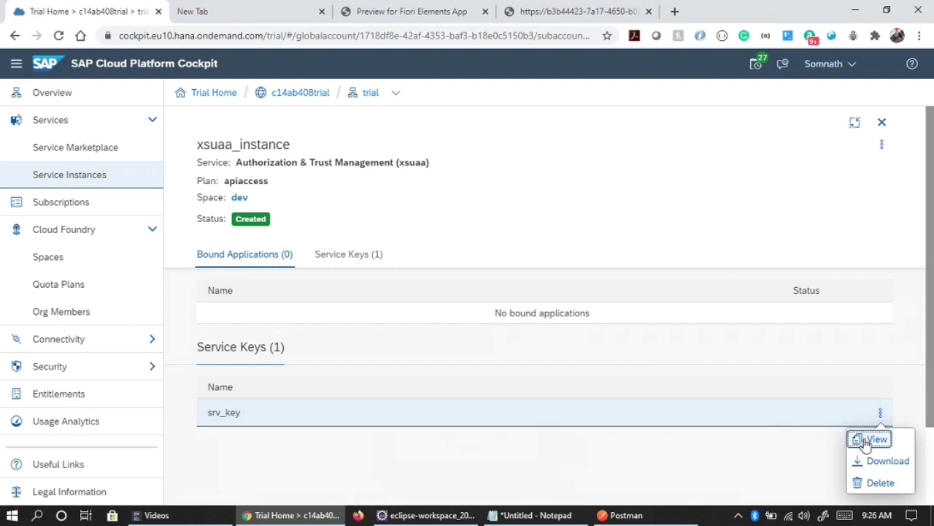
{"action": "left_click", "coordinate": [866, 440]}
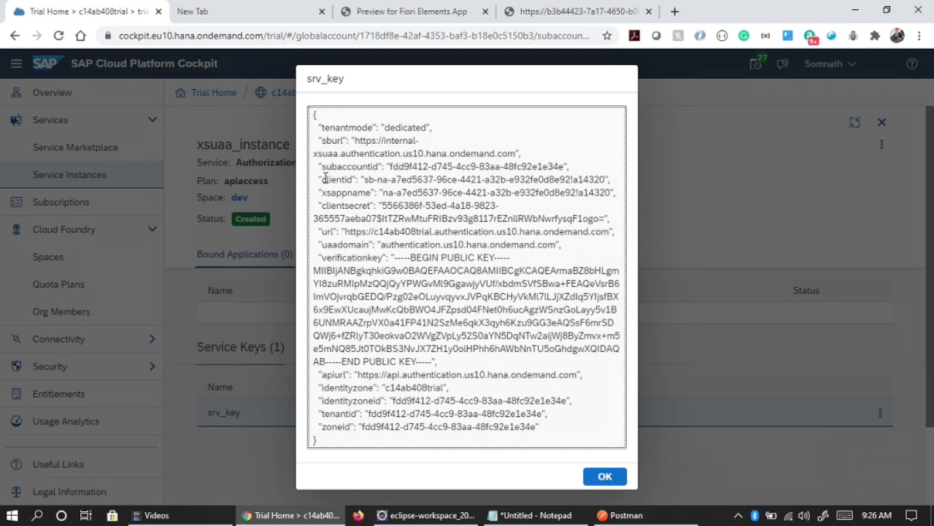
{"action": "left_click_drag", "start_coordinate": [365, 180], "coordinate": [598, 179]}
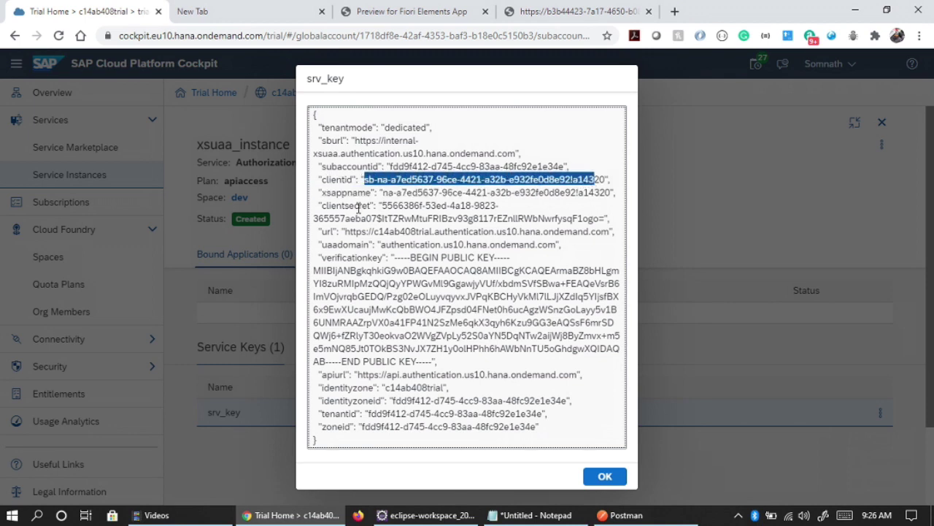
{"action": "left_click", "coordinate": [381, 206]}
{"action": "left_click_drag", "start_coordinate": [381, 206], "coordinate": [604, 218]}
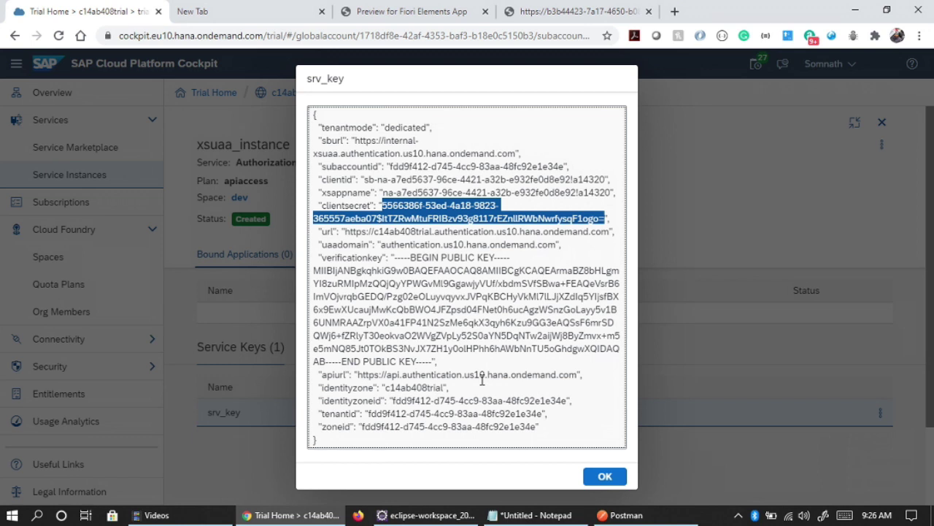
{"action": "left_click", "coordinate": [603, 477]}
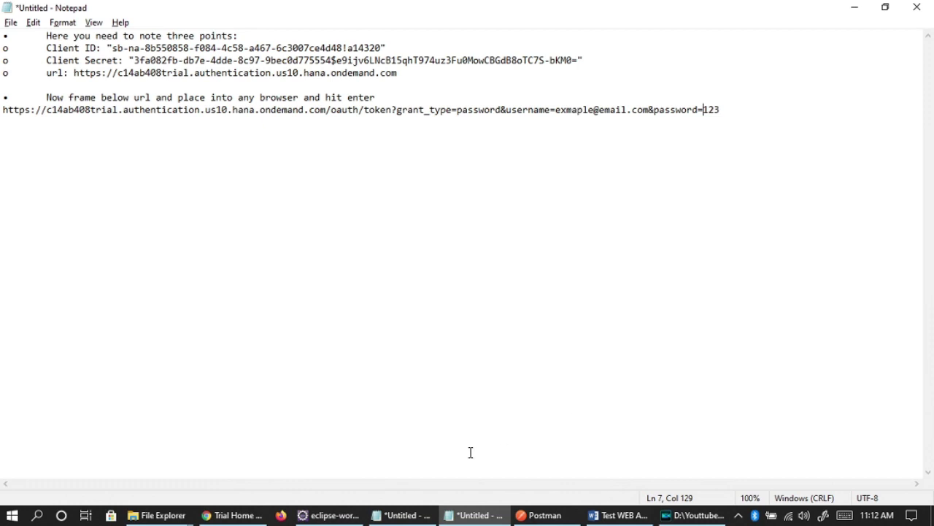
Switch from Notepad to the SAP Cloud Platform Cockpit and close the srv_key details.
{"action": "left_click", "coordinate": [238, 519]}
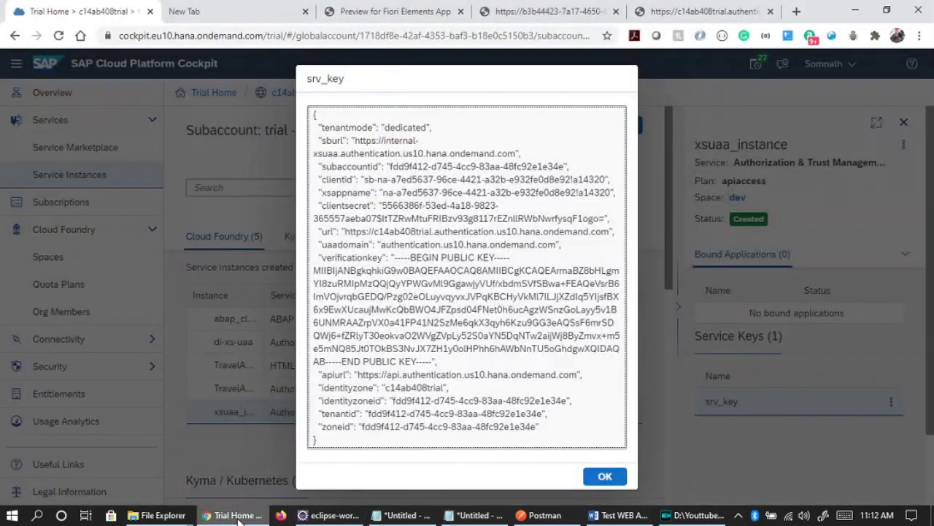
{"action": "left_click", "coordinate": [602, 478]}
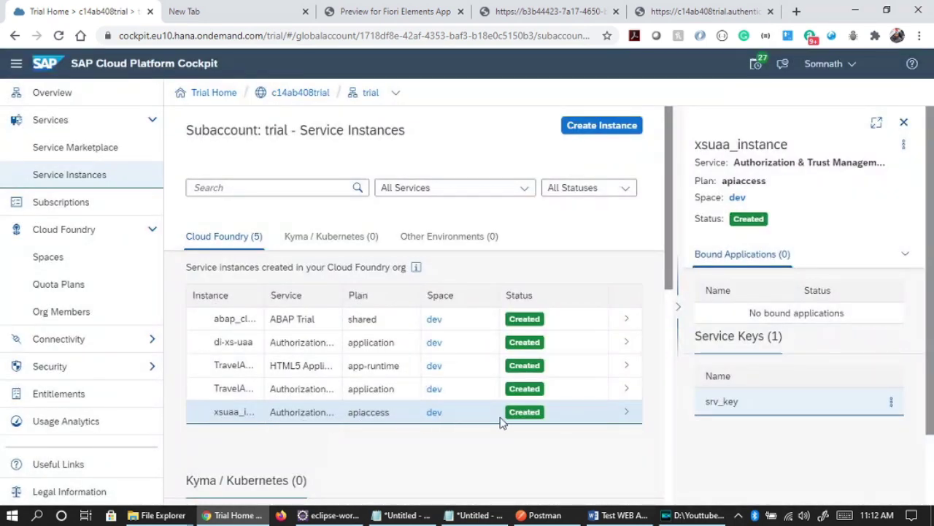
View the srv_key service key of xsuaa_instance and select its authentication url value.
{"action": "left_click", "coordinate": [890, 402]}
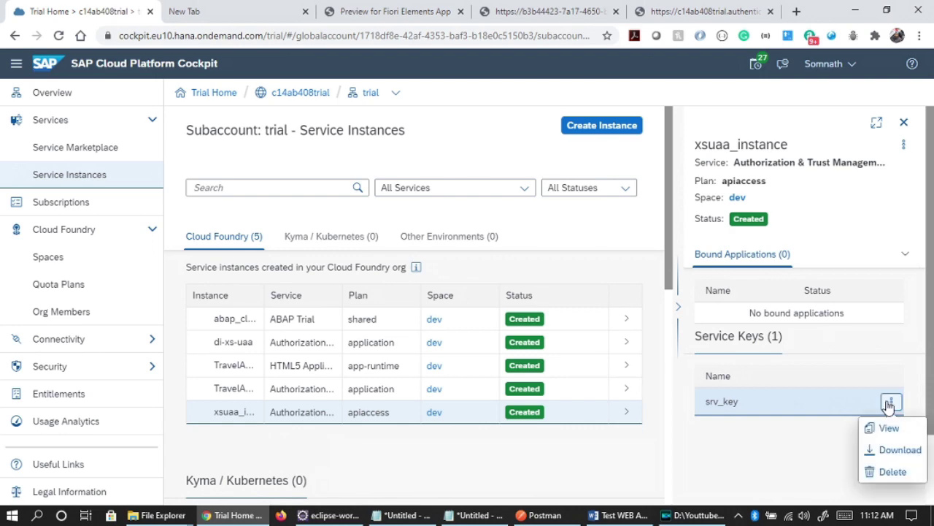
{"action": "left_click", "coordinate": [876, 428]}
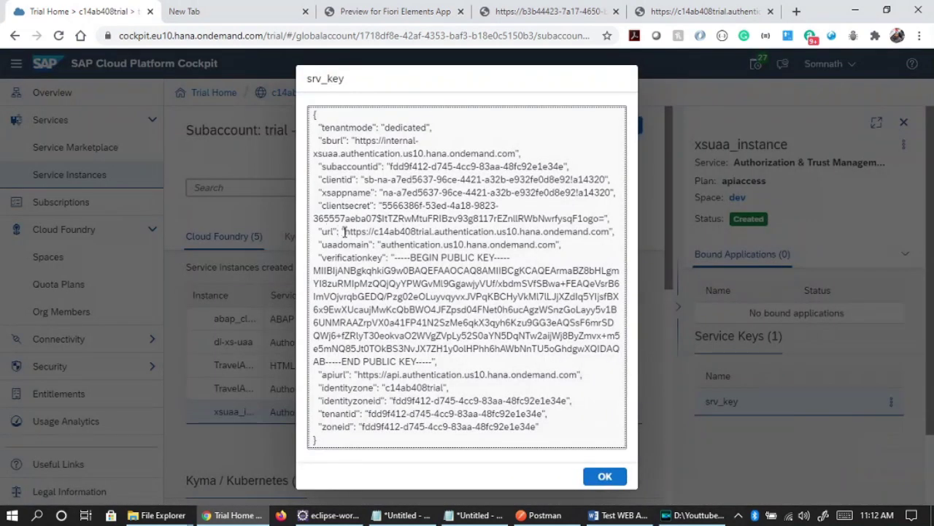
{"action": "left_click_drag", "start_coordinate": [343, 232], "coordinate": [609, 234]}
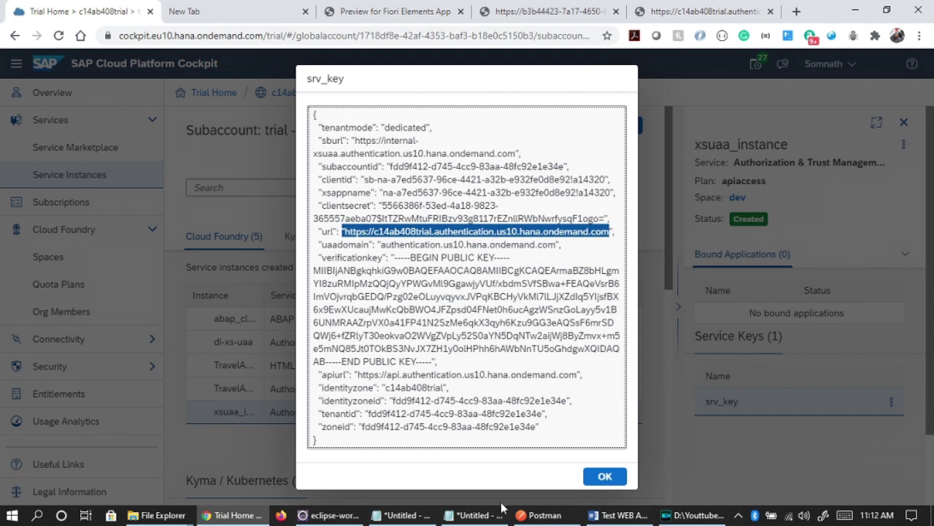
{"action": "mouse_move", "coordinate": [486, 517]}
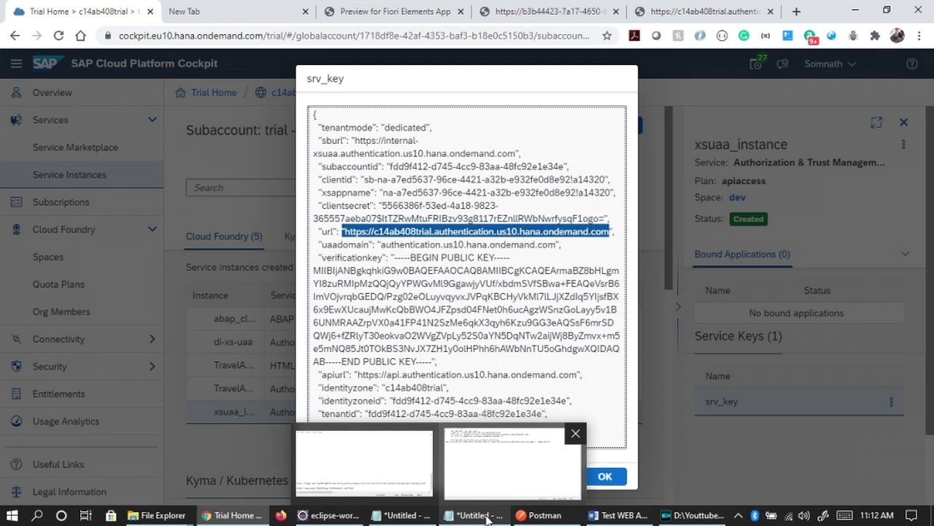
{"action": "left_click", "coordinate": [488, 326]}
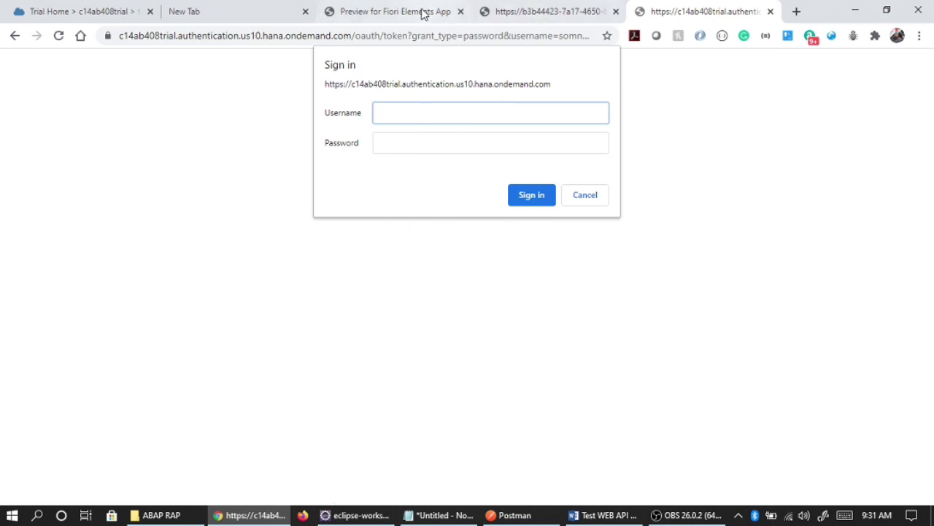
Copy the client ID from the srv_key service key and paste it as the username of the OAuth token sign-in.
{"action": "left_click", "coordinate": [117, 10]}
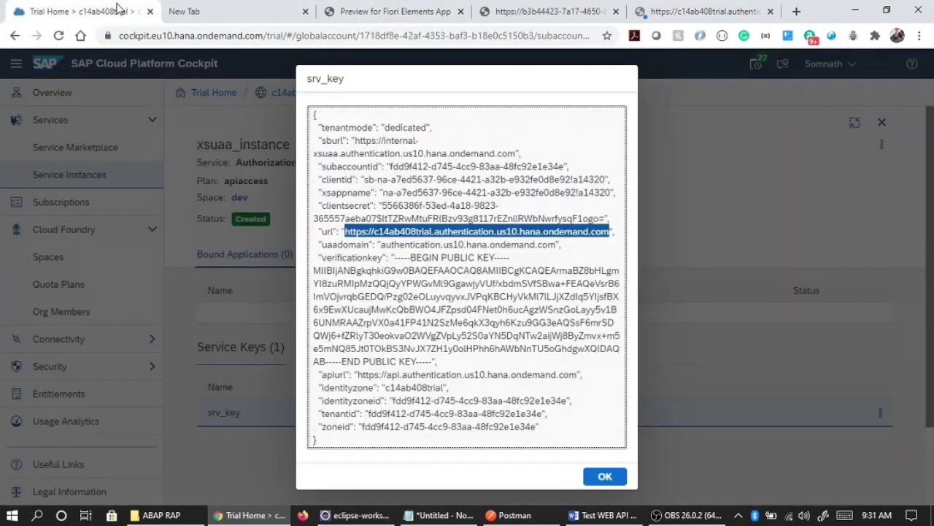
{"action": "left_click", "coordinate": [363, 202]}
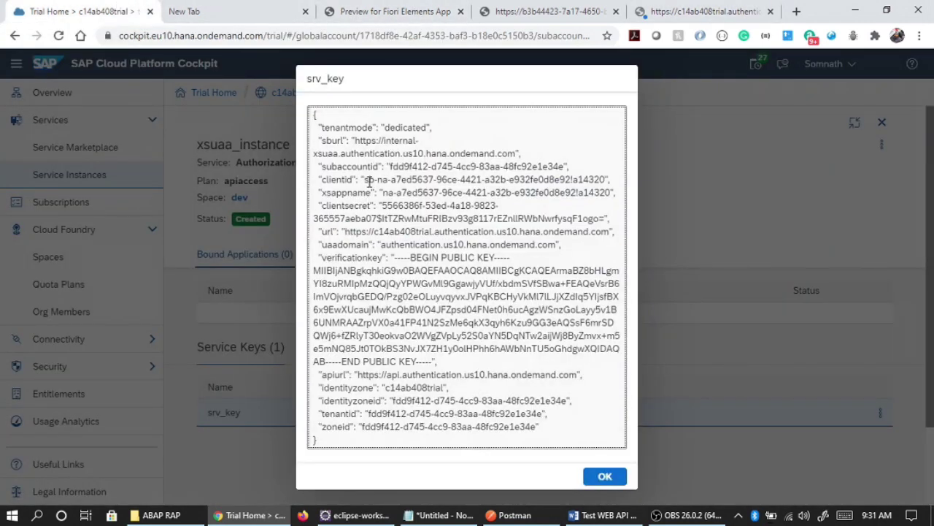
{"action": "left_click_drag", "start_coordinate": [364, 180], "coordinate": [605, 179]}
{"action": "key", "text": "ctrl+c"}
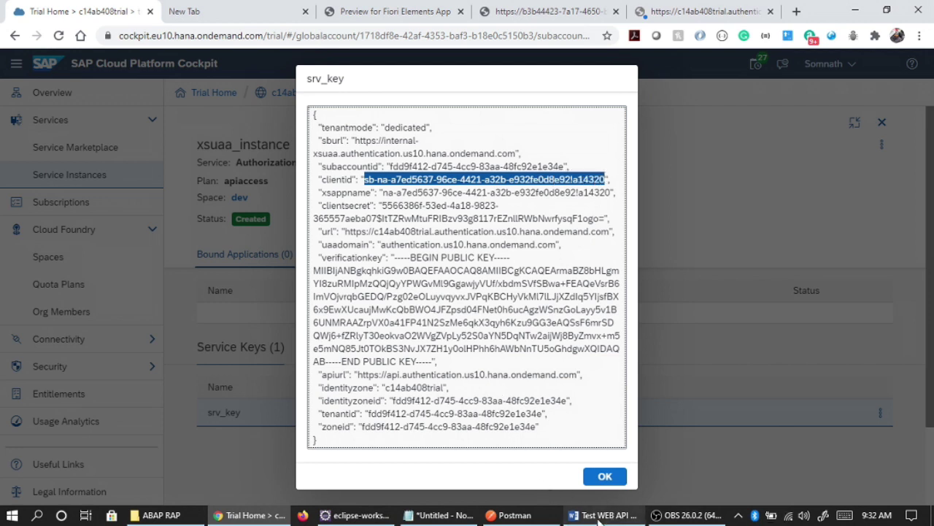
{"action": "mouse_move", "coordinate": [599, 519]}
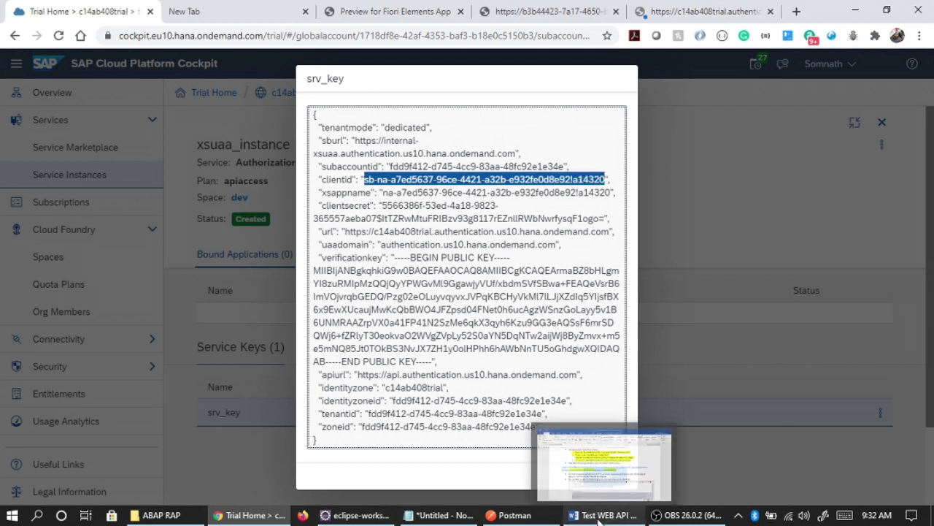
{"action": "left_click", "coordinate": [699, 11]}
{"action": "key", "text": "ctrl+v"}
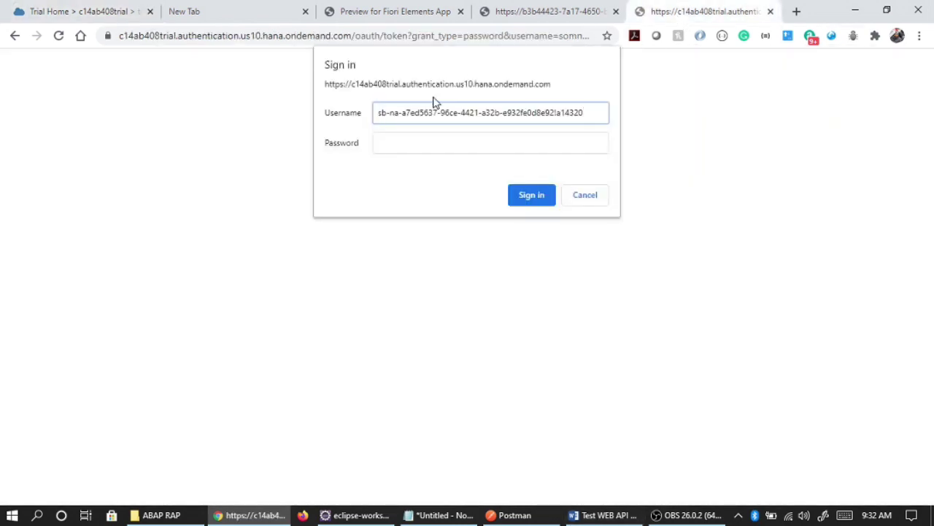
Paste the srv_key client secret as the sign-in password, sign in to the token endpoint, and dismiss the offer to save the password.
{"action": "left_click", "coordinate": [88, 9]}
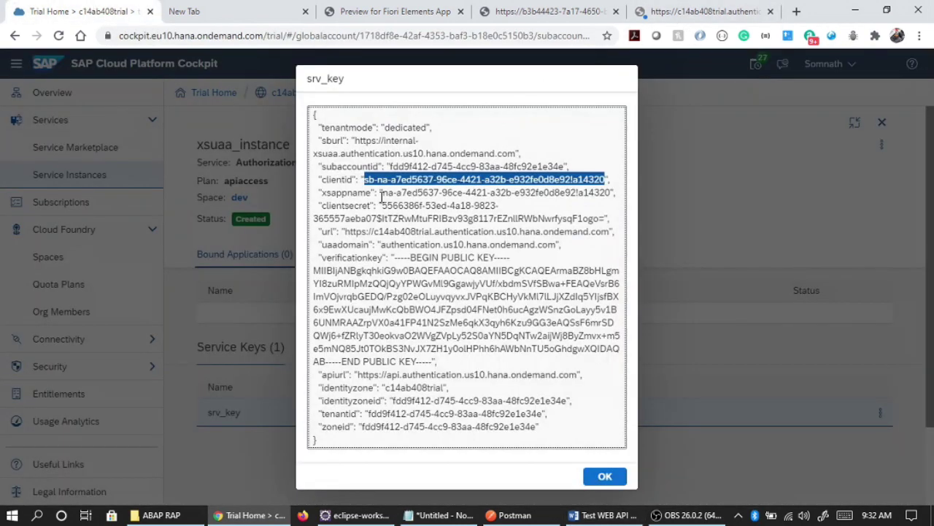
{"action": "left_click_drag", "start_coordinate": [383, 205], "coordinate": [604, 219]}
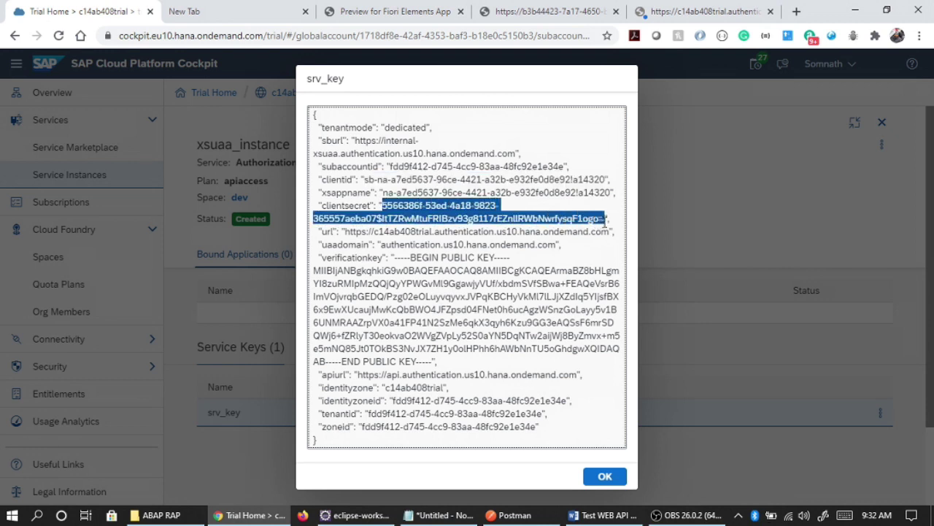
{"action": "left_click", "coordinate": [730, 11]}
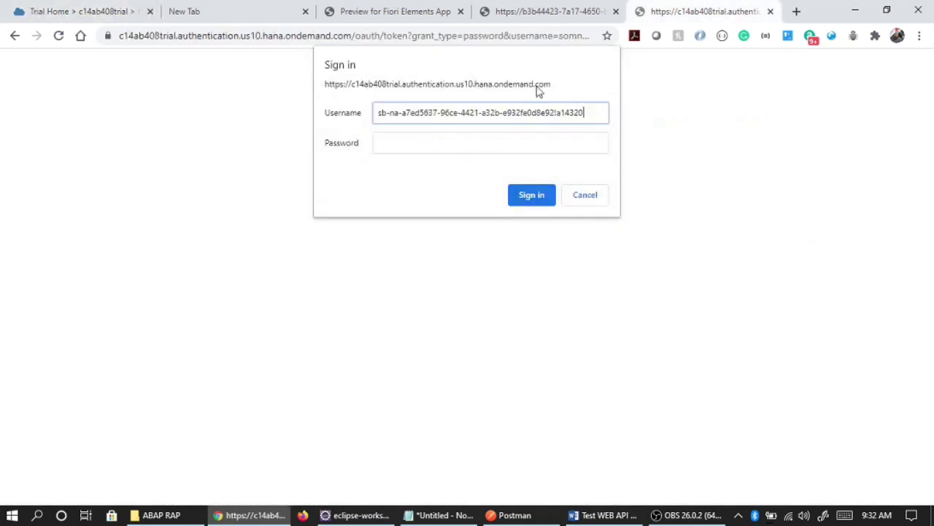
{"action": "left_click", "coordinate": [461, 137]}
{"action": "key", "text": "ctrl+v"}
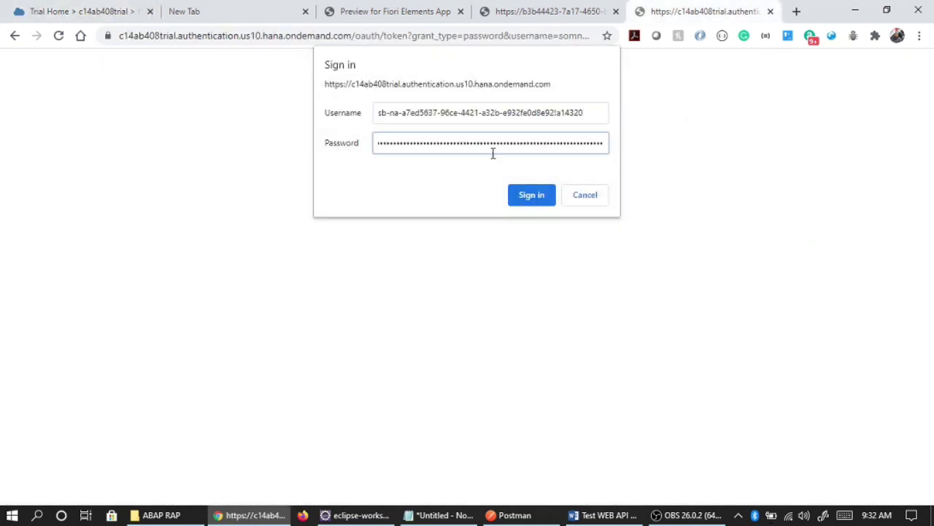
{"action": "left_click", "coordinate": [527, 198]}
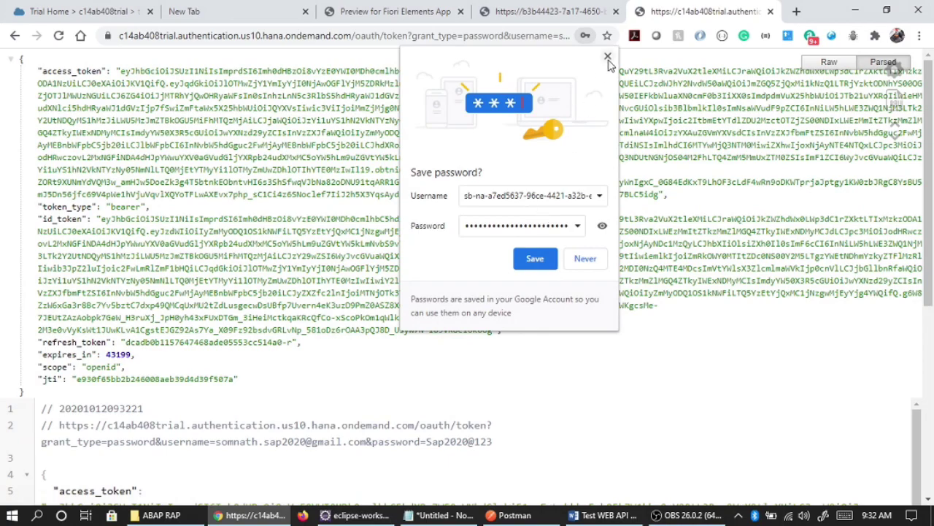
{"action": "left_click", "coordinate": [607, 57]}
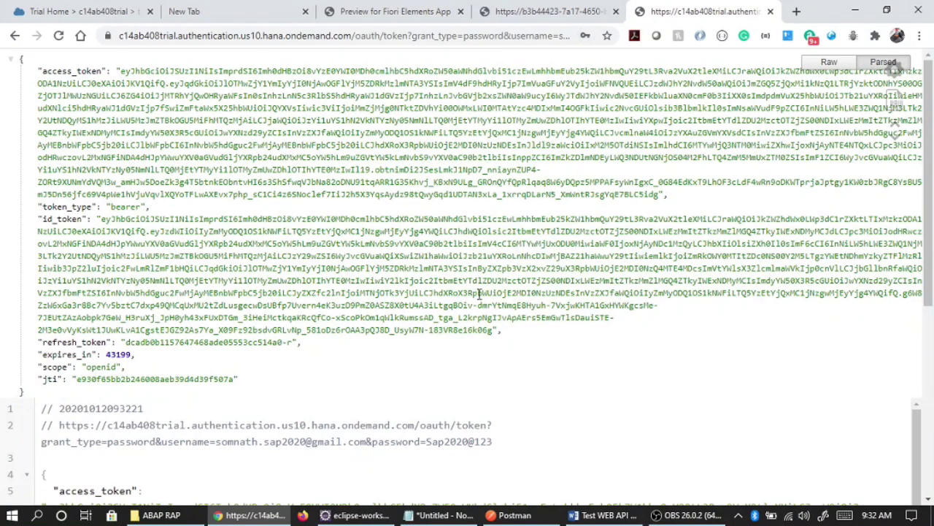
Display the OAuth token response as raw text and copy the access_token value.
{"action": "scroll", "coordinate": [479, 293], "scroll_direction": "down", "scroll_amount": 3}
{"action": "scroll", "coordinate": [480, 292], "scroll_direction": "up", "scroll_amount": 3}
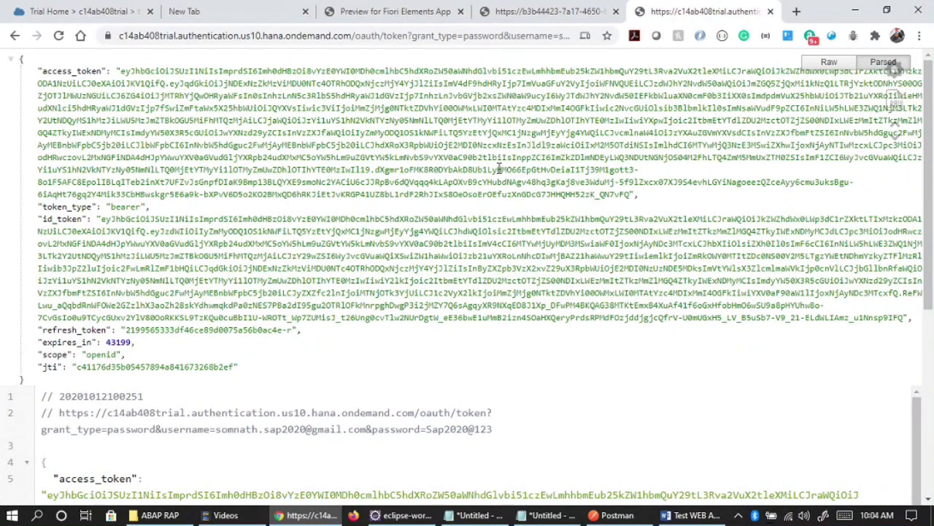
{"action": "left_click", "coordinate": [828, 63]}
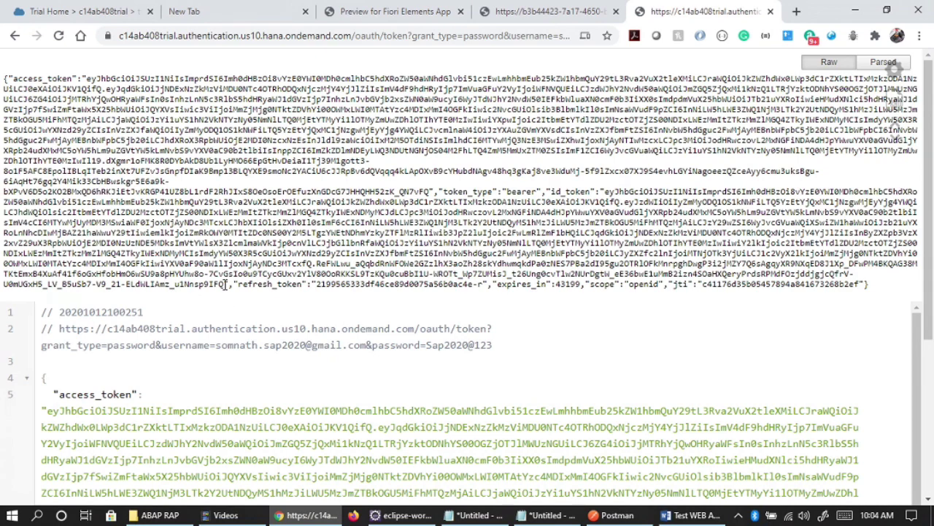
{"action": "left_click_drag", "start_coordinate": [225, 285], "coordinate": [155, 264]}
{"action": "left_click_drag", "start_coordinate": [93, 176], "coordinate": [87, 79]}
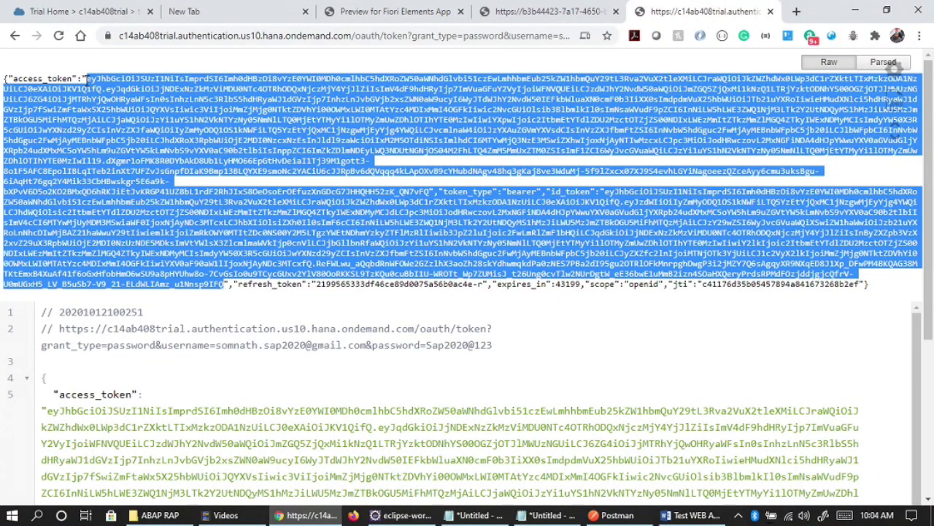
{"action": "left_click", "coordinate": [234, 299]}
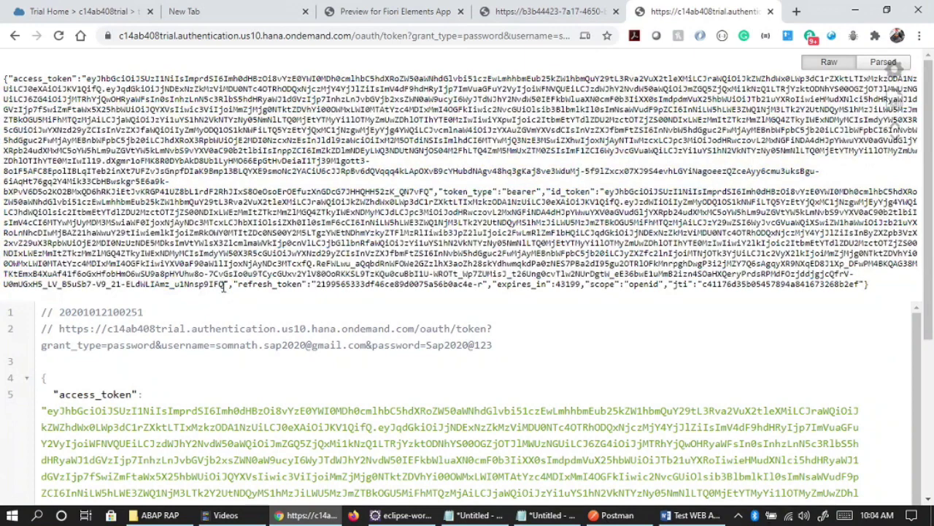
Switch to Postman and set the authorization type of the ZSB_TRAVEL_WEBAPI_U/Travel GET request to Bearer Token.
{"action": "left_click", "coordinate": [611, 516]}
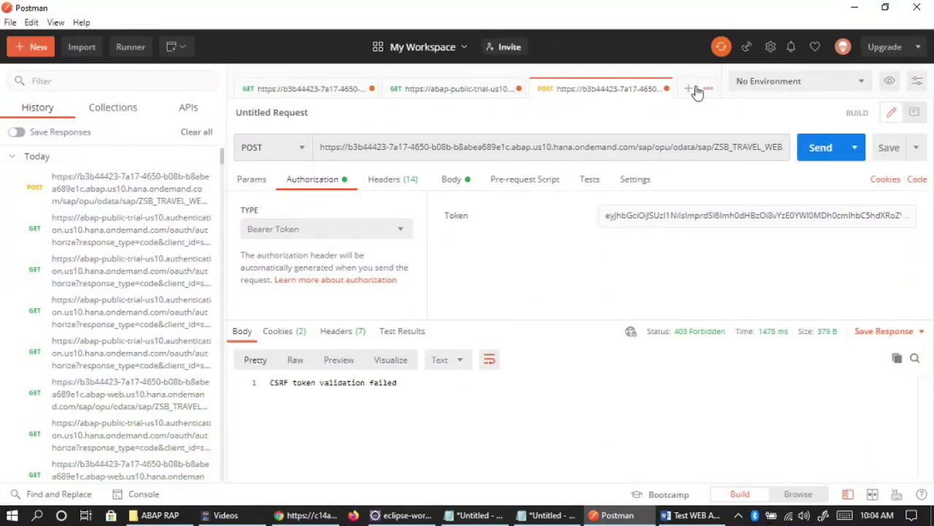
{"action": "left_click", "coordinate": [457, 91]}
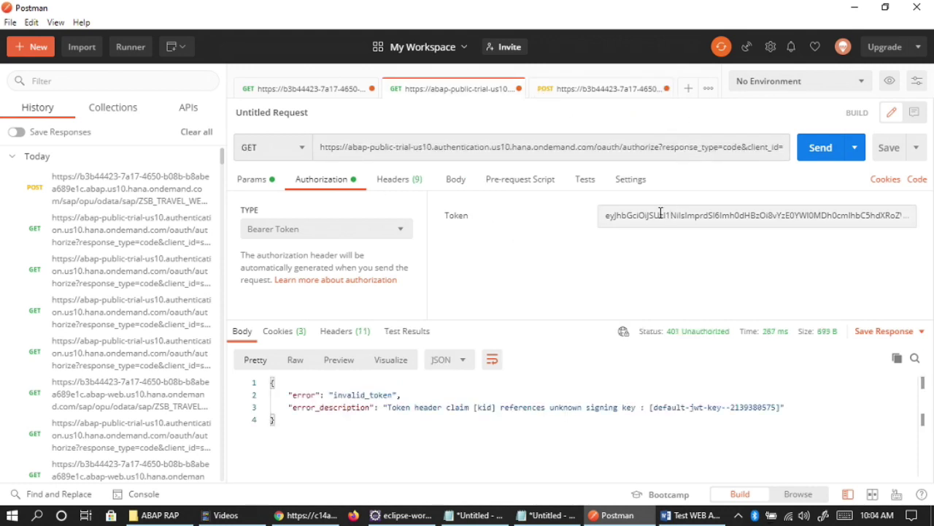
{"action": "left_click", "coordinate": [672, 147]}
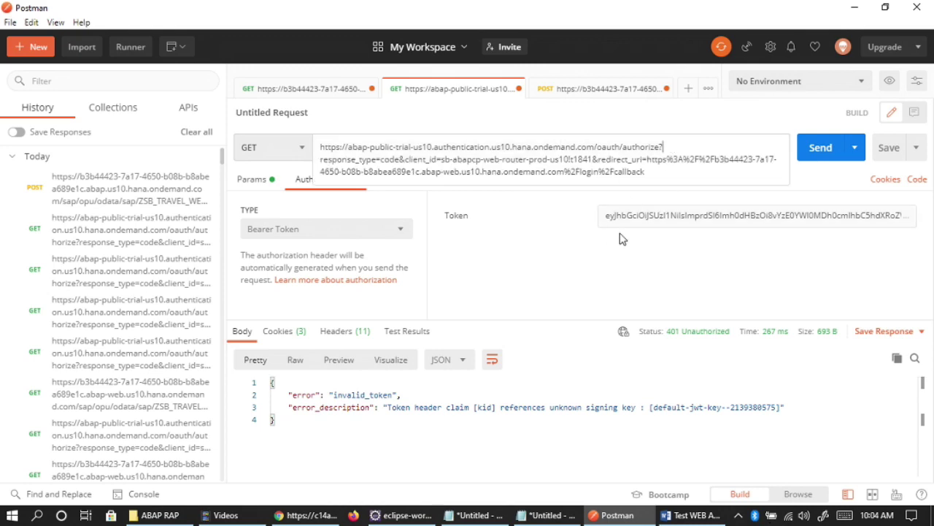
{"action": "left_click", "coordinate": [287, 87]}
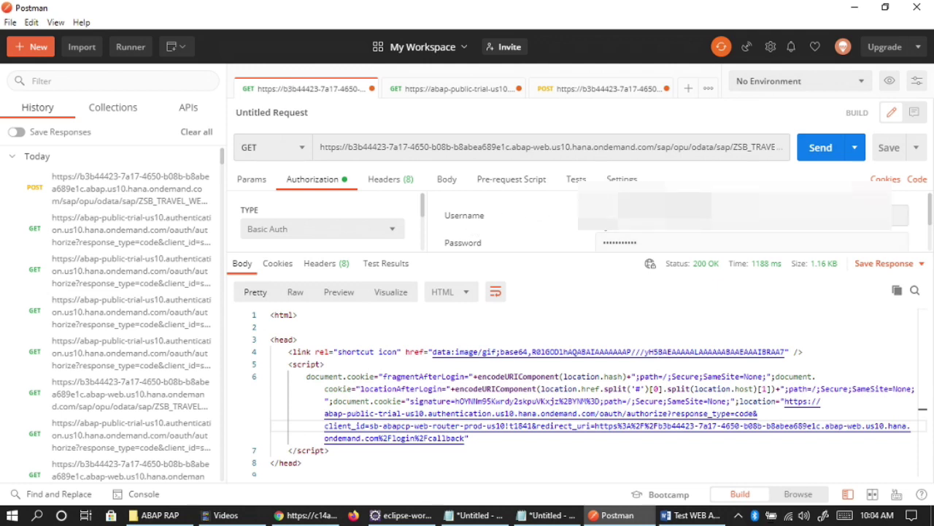
{"action": "left_click", "coordinate": [394, 231]}
{"action": "left_click", "coordinate": [298, 315]}
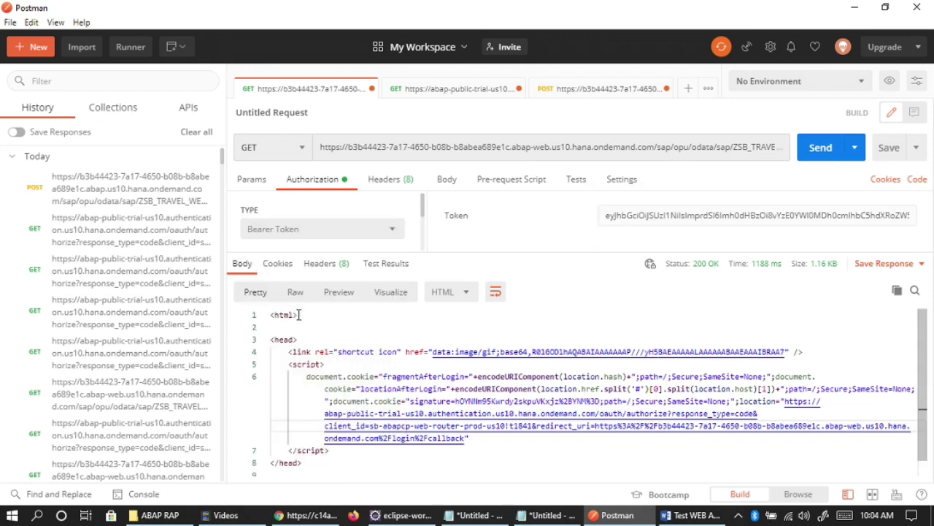
Replace the request's bearer token with the copied access token and send the GET request.
{"action": "left_click", "coordinate": [617, 223]}
{"action": "key", "text": "ctrl+a"}
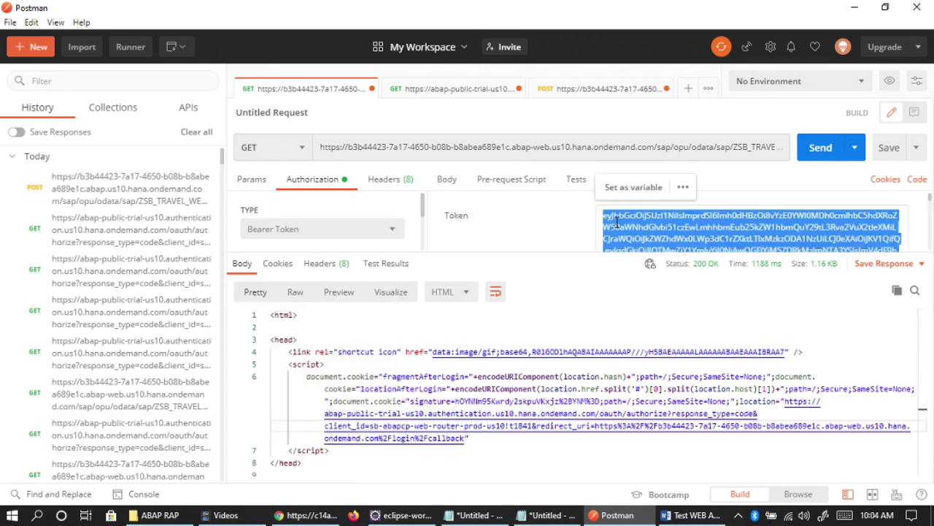
{"action": "key", "text": "ctrl+v"}
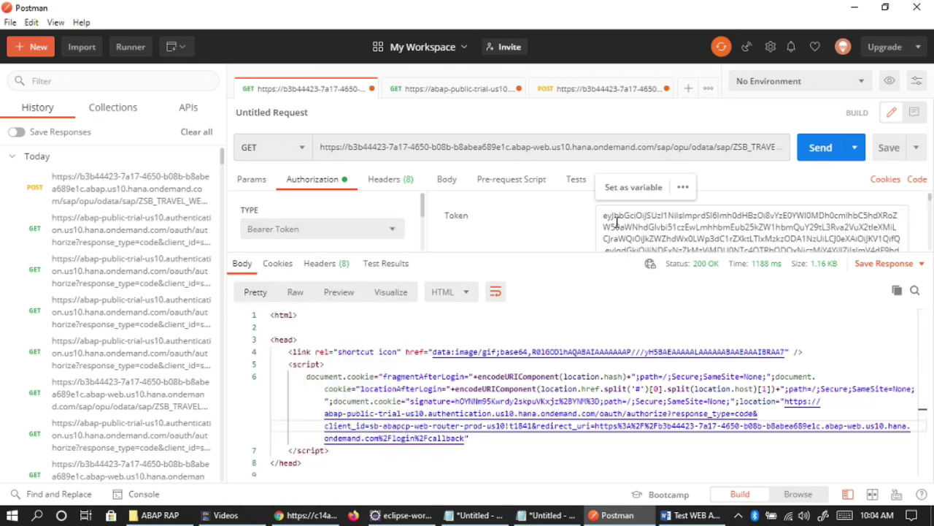
{"action": "left_click", "coordinate": [818, 150]}
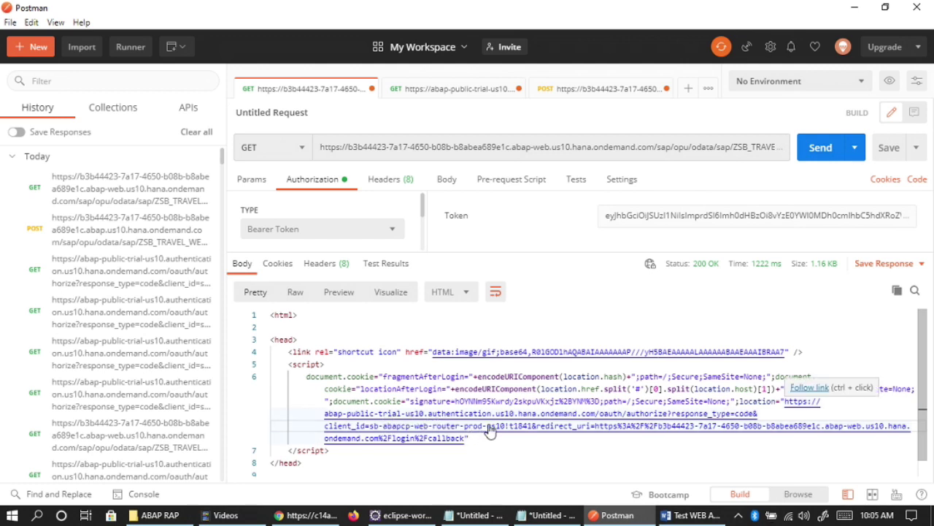
{"action": "left_click", "coordinate": [537, 155]}
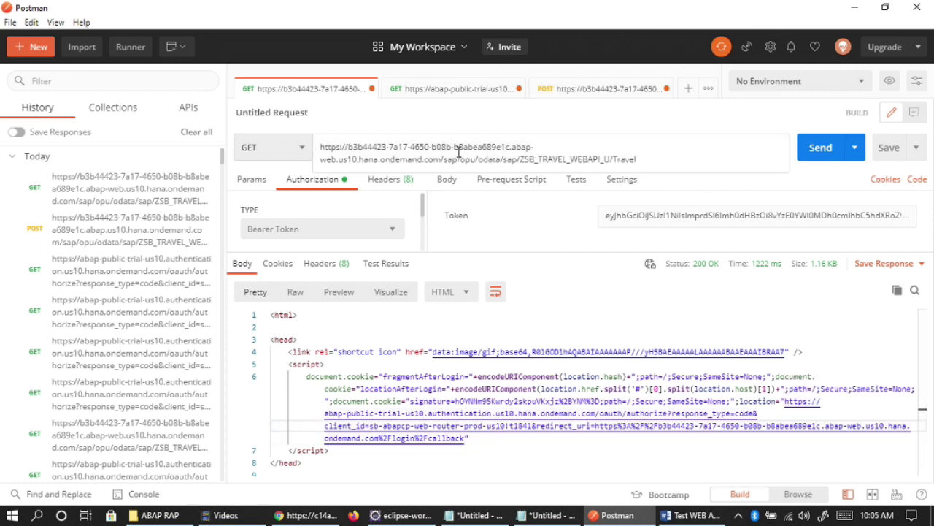
{"action": "left_click", "coordinate": [334, 161]}
{"action": "key", "text": "BackSpace"}
{"action": "key", "text": "BackSpace"}
{"action": "key", "text": "BackSpace"}
{"action": "key", "text": "BackSpace"}
{"action": "key", "text": "BackSpace"}
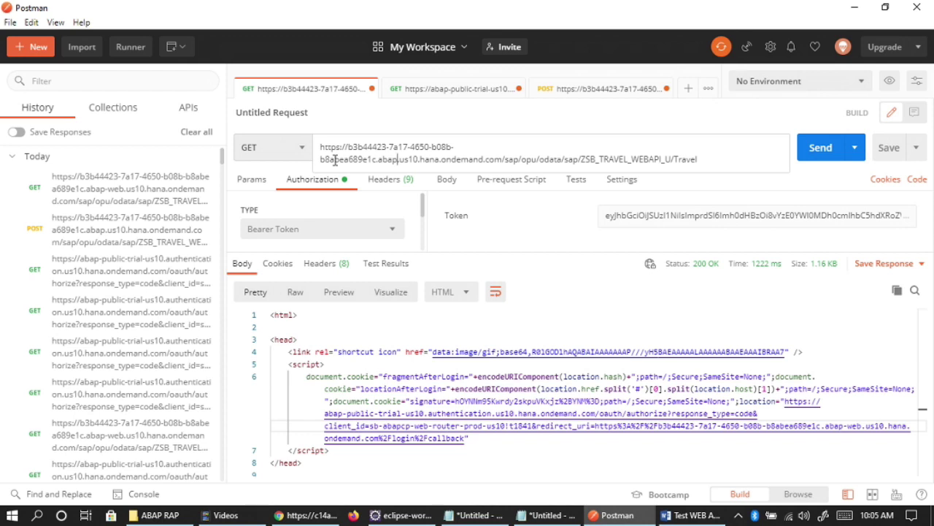
{"action": "type", "text": "-web"}
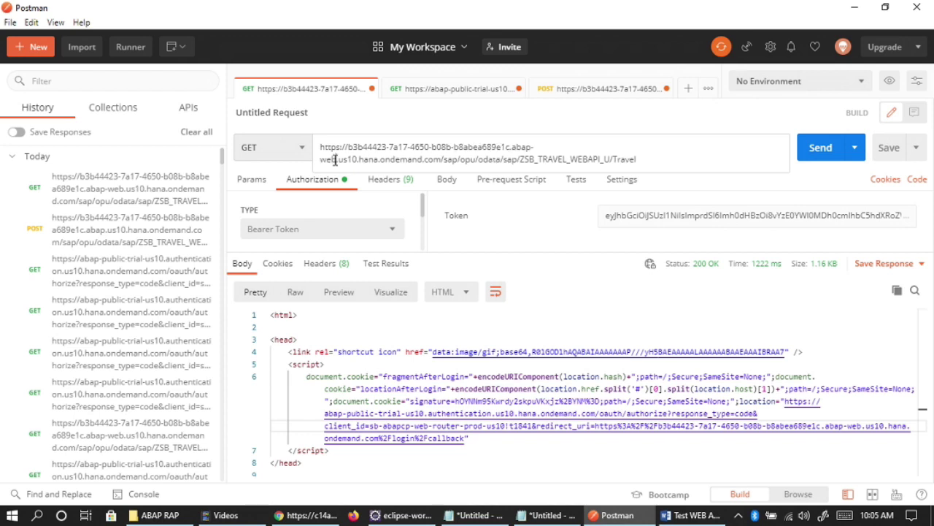
Delete "web" after "abap-" in the request URL's host name and send the GET request.
{"action": "key", "text": "BackSpace"}
{"action": "key", "text": "BackSpace"}
{"action": "key", "text": "BackSpace"}
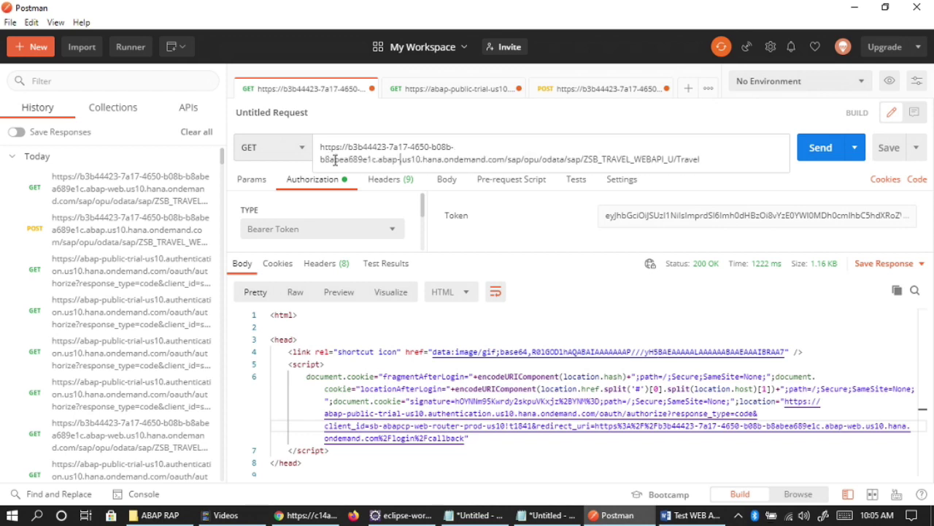
{"action": "left_click", "coordinate": [817, 160]}
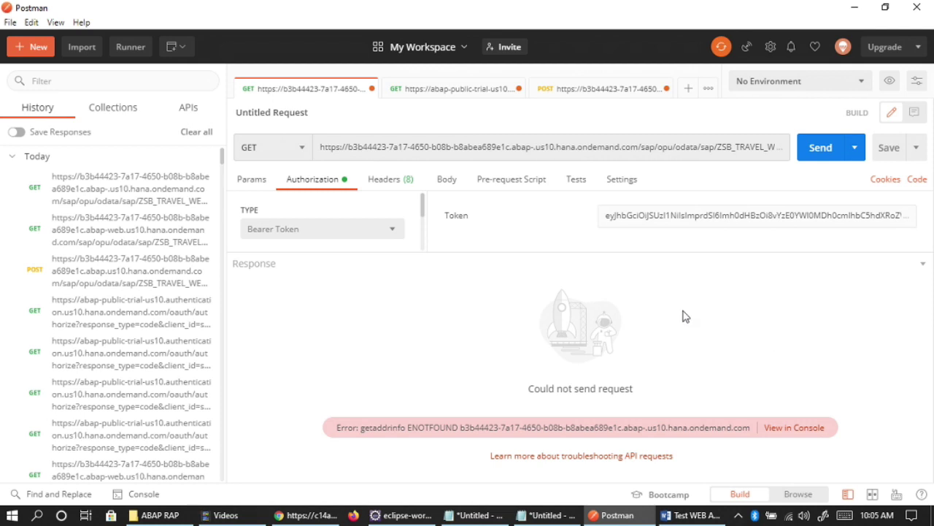
Remove the leftover hyphen after "abap" so the request URL's host name reads abap.us10.hana.ondemand.com.
{"action": "left_click", "coordinate": [537, 149]}
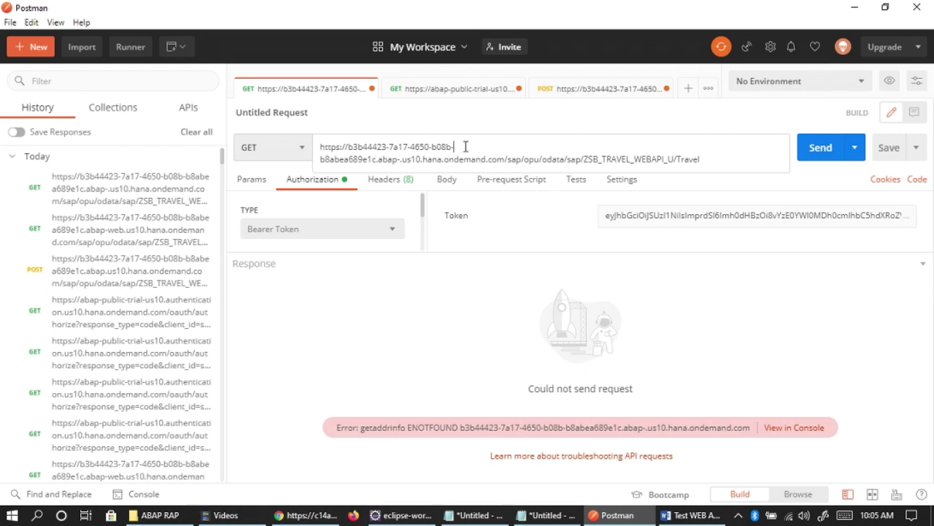
{"action": "left_click", "coordinate": [401, 159]}
{"action": "key", "text": "BackSpace"}
{"action": "key", "text": "BackSpace"}
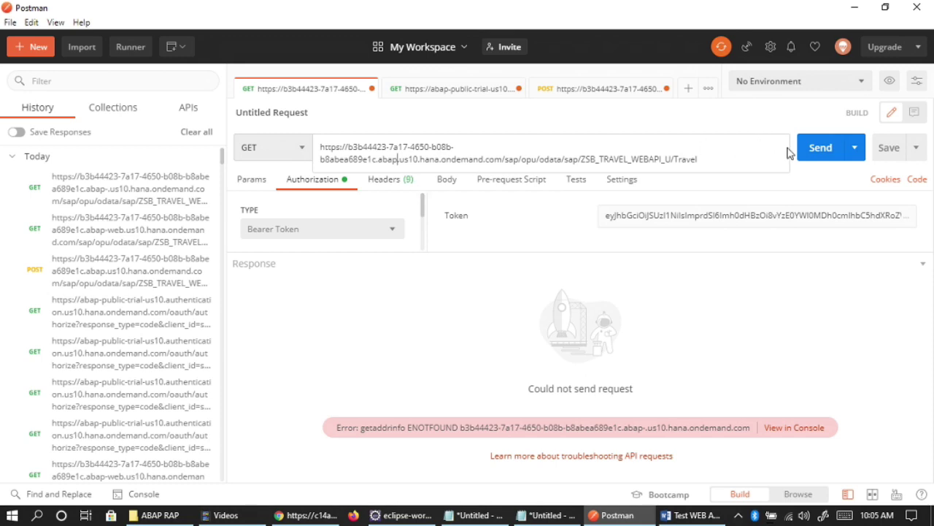
Send the GET request with the corrected host name and review the returned travel entries.
{"action": "left_click", "coordinate": [823, 147]}
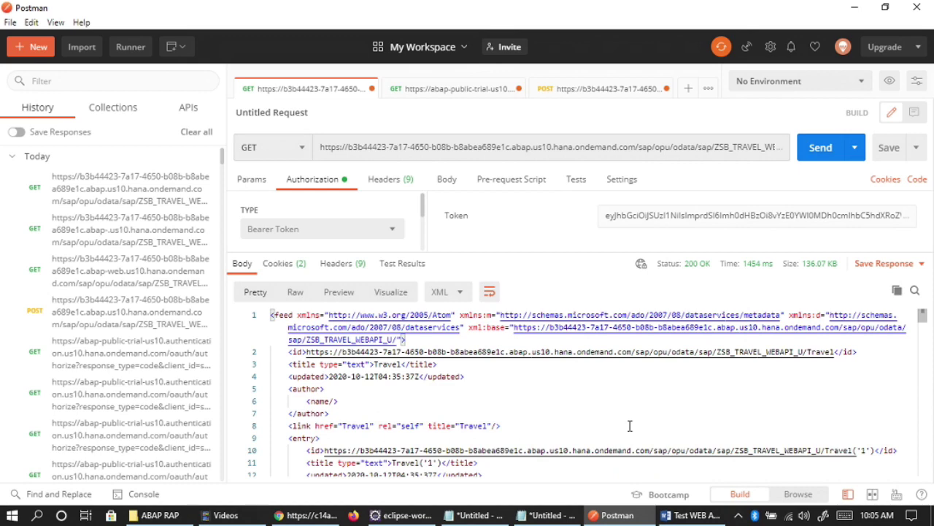
{"action": "scroll", "coordinate": [629, 426], "scroll_direction": "down", "scroll_amount": 5}
{"action": "scroll", "coordinate": [629, 425], "scroll_direction": "down", "scroll_amount": 3}
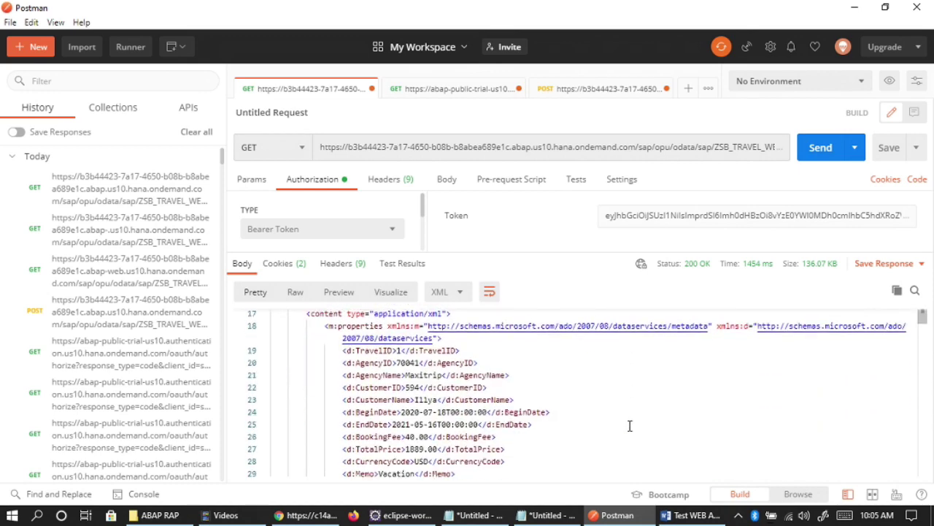
{"action": "scroll", "coordinate": [629, 426], "scroll_direction": "down", "scroll_amount": 10}
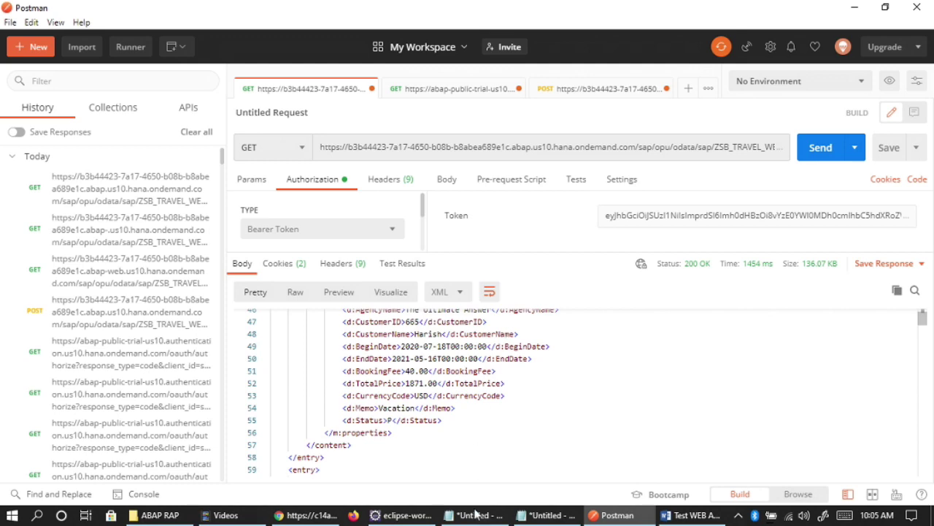
Switch to the SAP Cloud Platform Cockpit in Chrome, close the displayed service key and return to the subaccount's service instances list.
{"action": "mouse_move", "coordinate": [329, 520]}
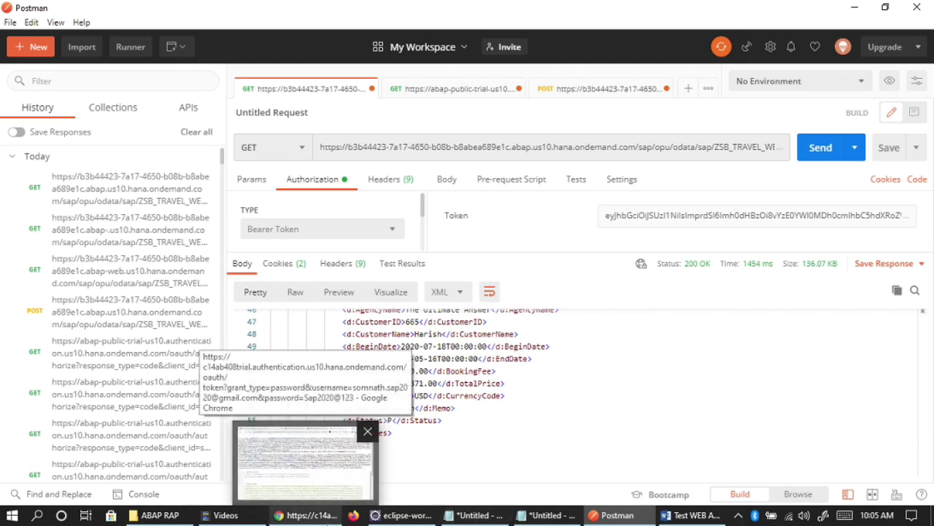
{"action": "left_click", "coordinate": [312, 476]}
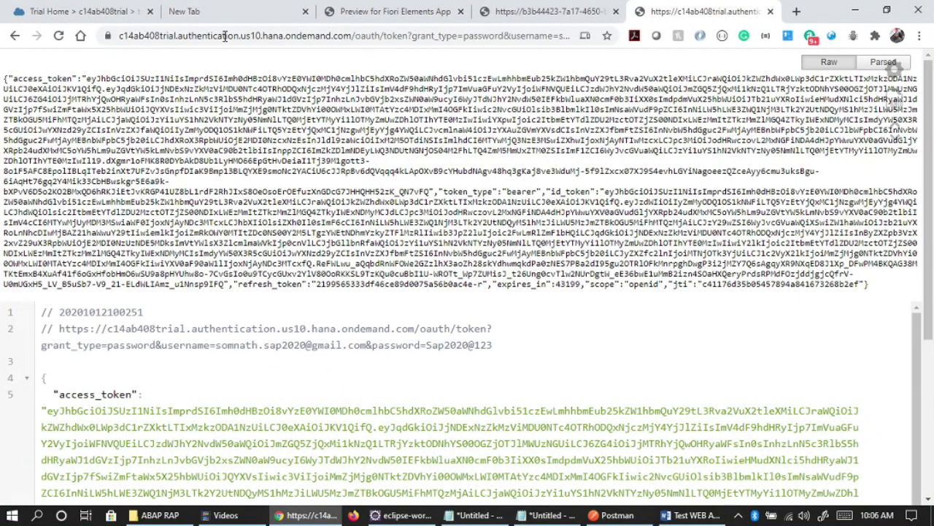
{"action": "left_click", "coordinate": [92, 19]}
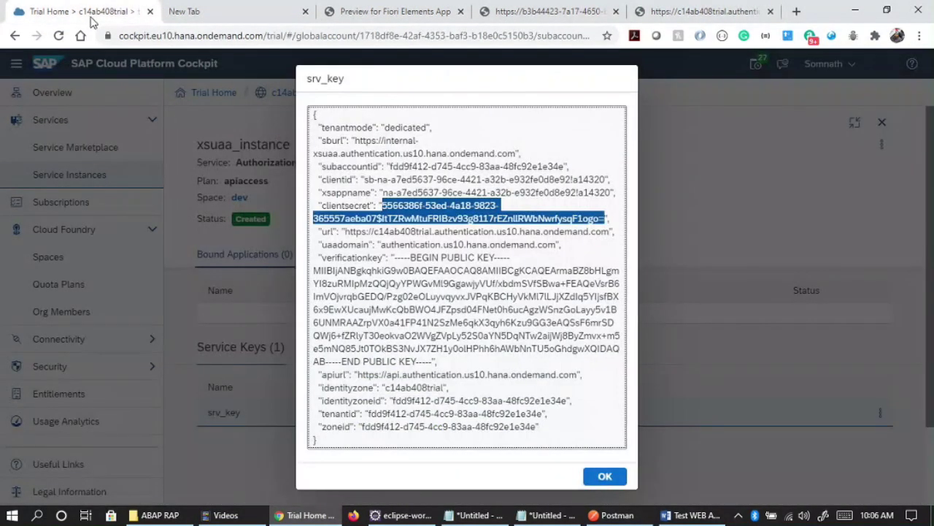
{"action": "left_click", "coordinate": [605, 476]}
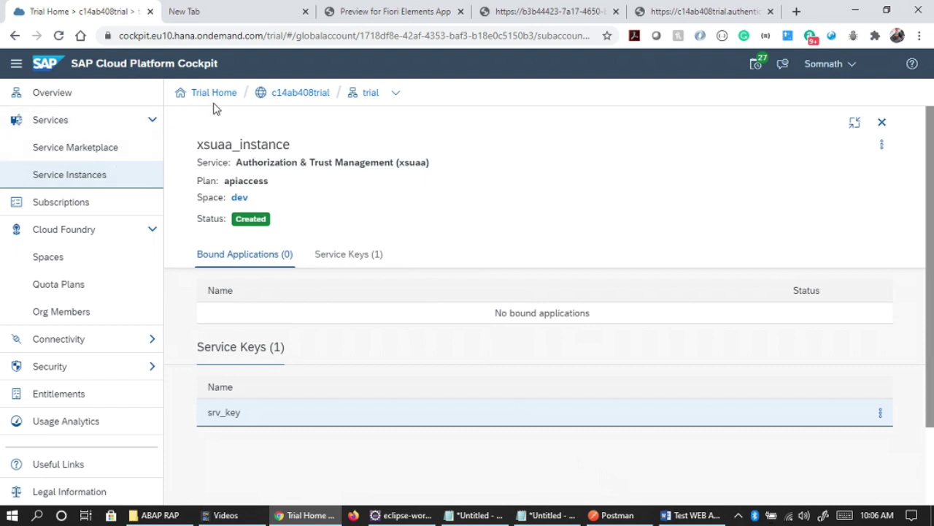
{"action": "left_click", "coordinate": [73, 180]}
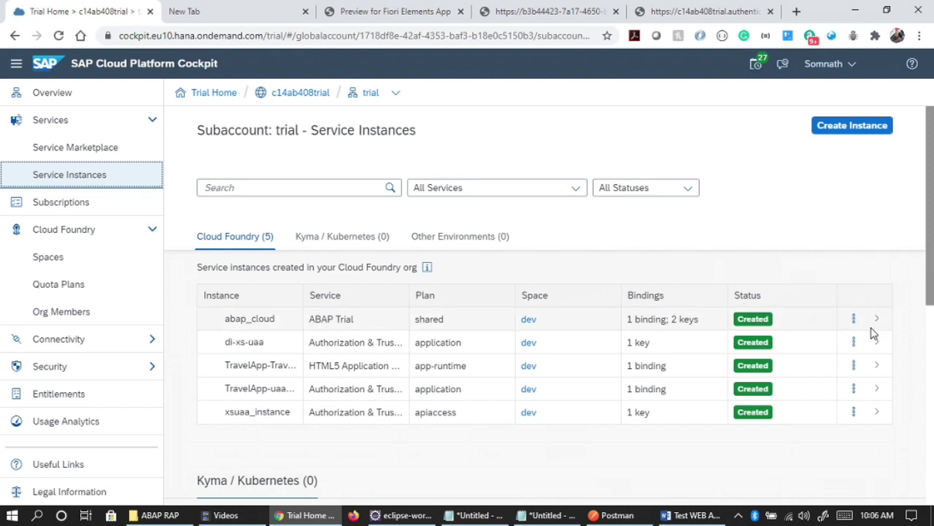
View the srv_key service key of the abap_cloud instance and examine its system URL, endpoints and catalog path.
{"action": "left_click", "coordinate": [819, 326]}
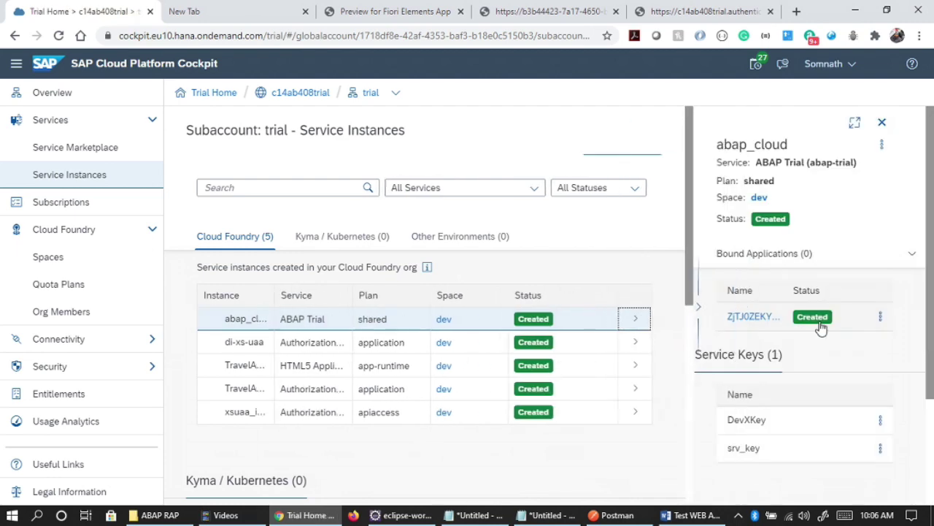
{"action": "left_click", "coordinate": [891, 438]}
{"action": "left_click", "coordinate": [884, 460]}
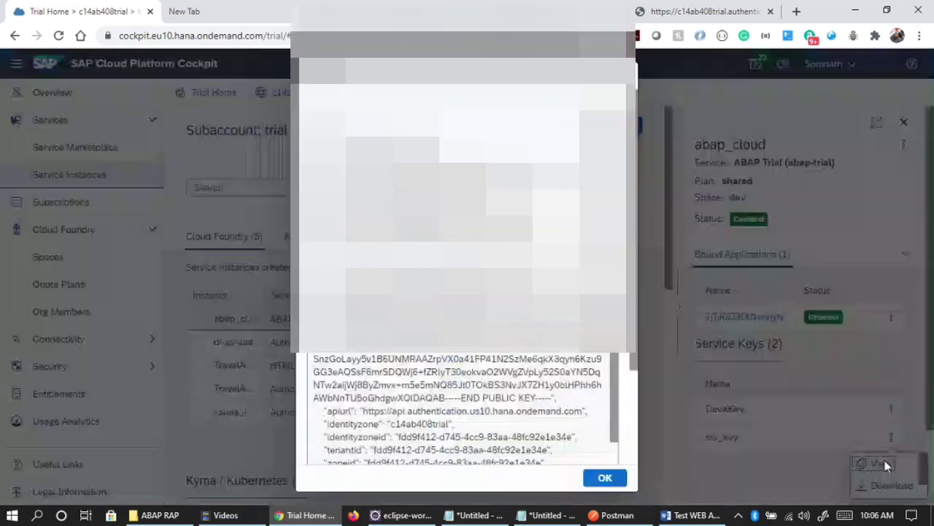
{"action": "scroll", "coordinate": [521, 372], "scroll_direction": "down", "scroll_amount": 5}
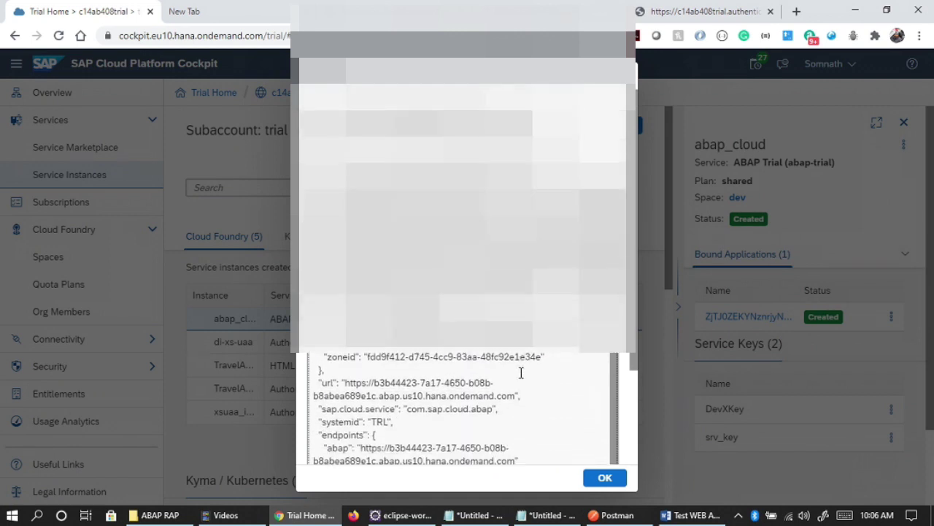
{"action": "scroll", "coordinate": [521, 373], "scroll_direction": "down", "scroll_amount": 1}
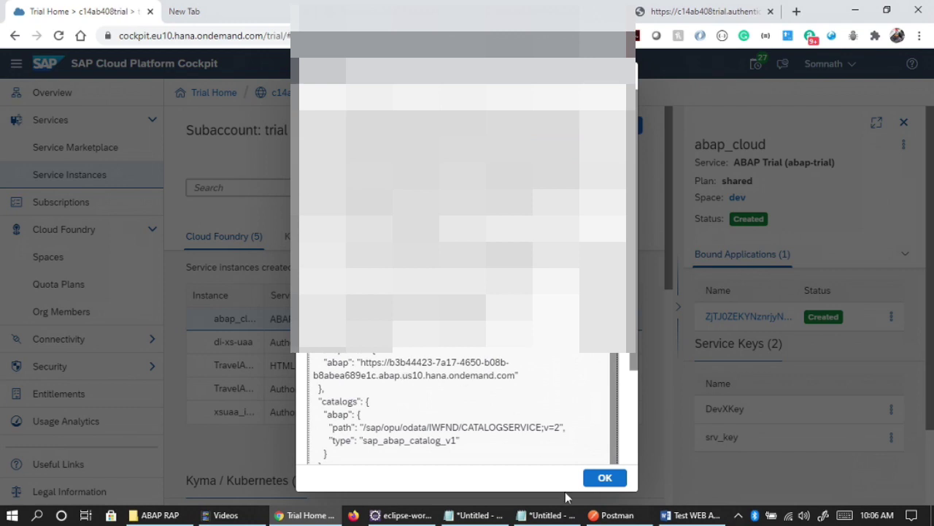
Switch back to Postman and review the travel entries in the response body.
{"action": "left_click", "coordinate": [615, 516]}
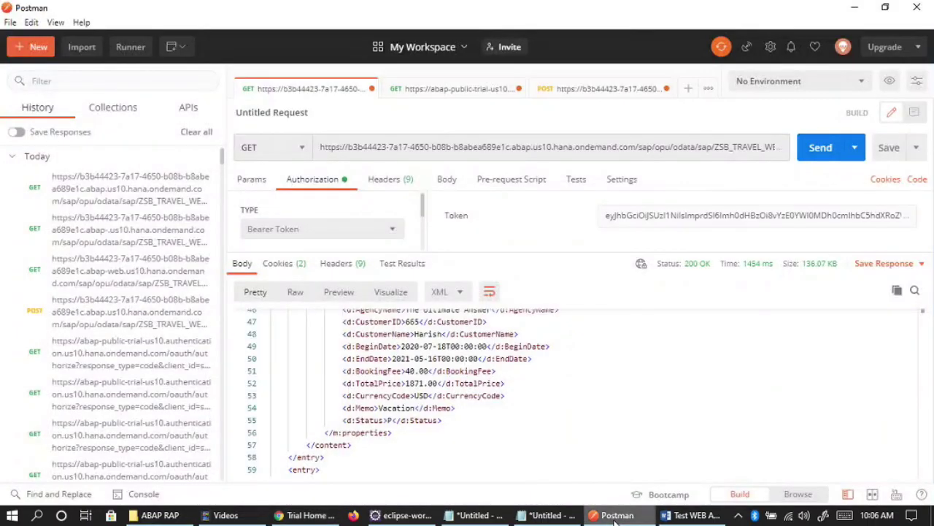
{"action": "scroll", "coordinate": [559, 389], "scroll_direction": "down", "scroll_amount": 2}
{"action": "scroll", "coordinate": [559, 389], "scroll_direction": "up", "scroll_amount": 9}
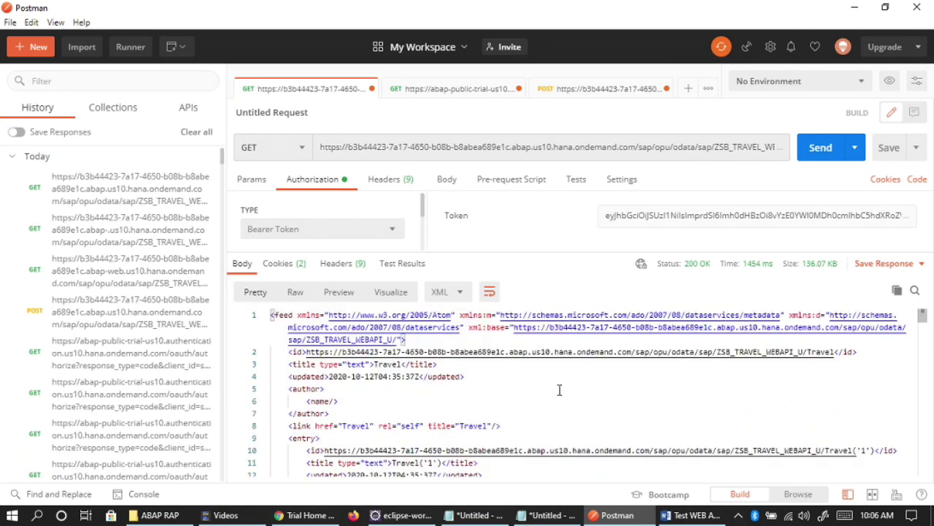
{"action": "scroll", "coordinate": [559, 389], "scroll_direction": "down", "scroll_amount": 8}
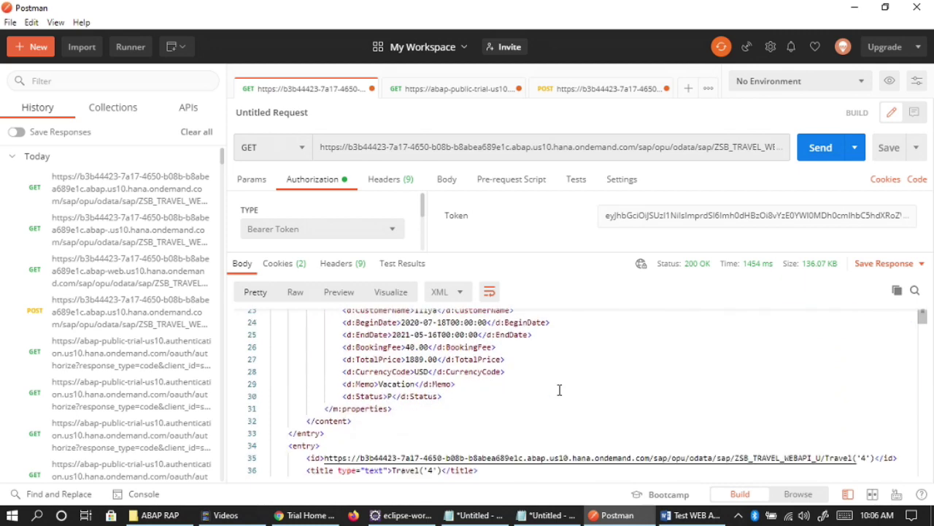
Append ?$filter = TravelID eq '1' to the Travel request URL and send the request.
{"action": "left_click", "coordinate": [541, 145]}
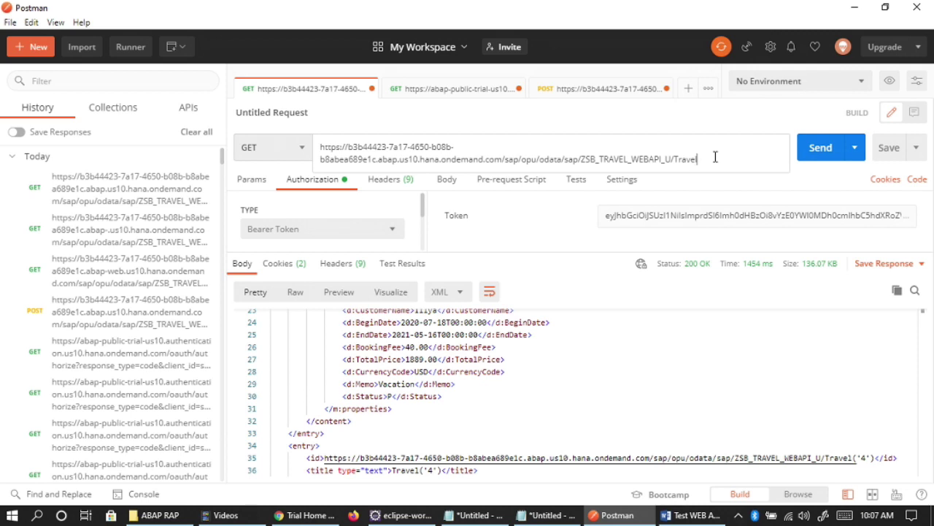
{"action": "scroll", "coordinate": [499, 433], "scroll_direction": "up", "scroll_amount": 3}
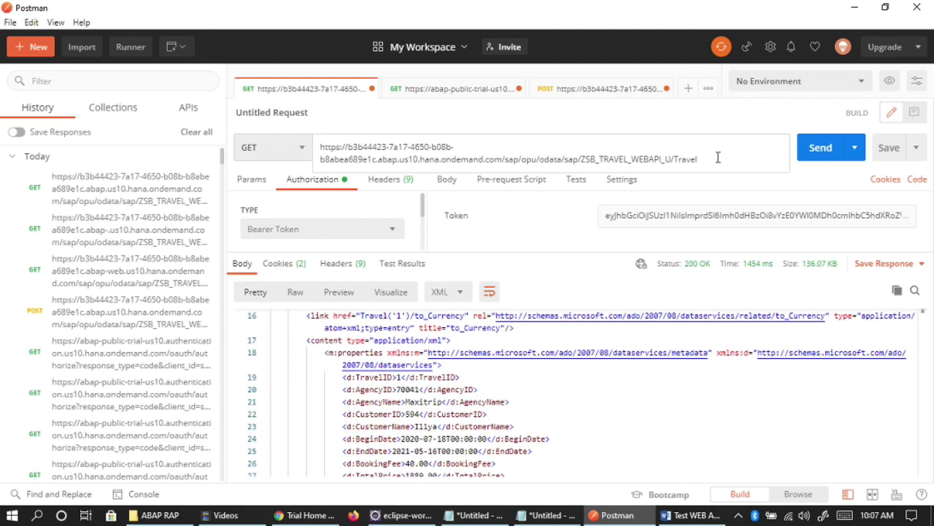
{"action": "type", "text": "?"}
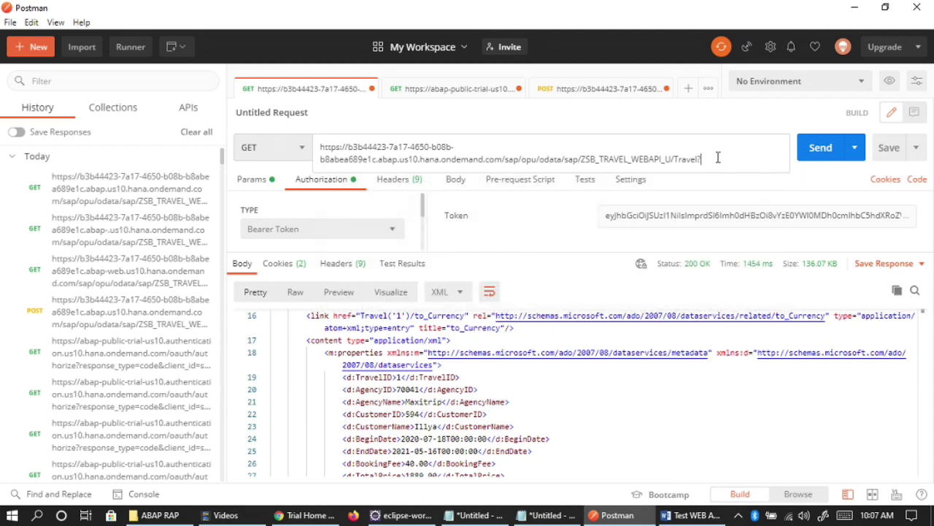
{"action": "type", "text": "$filter = TravelID eq '1'"}
{"action": "key", "text": "Return"}
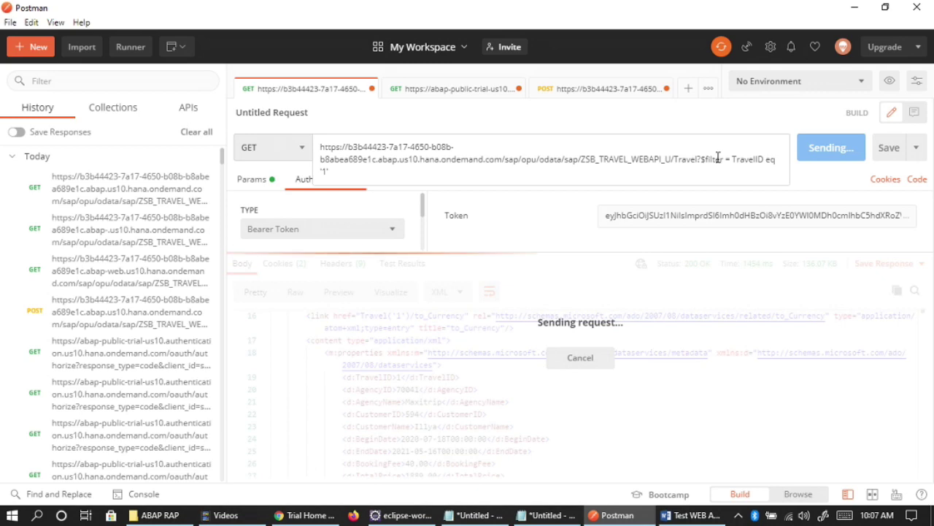
{"action": "type", "text": "'"}
{"action": "scroll", "coordinate": [633, 371], "scroll_direction": "down", "scroll_amount": 1}
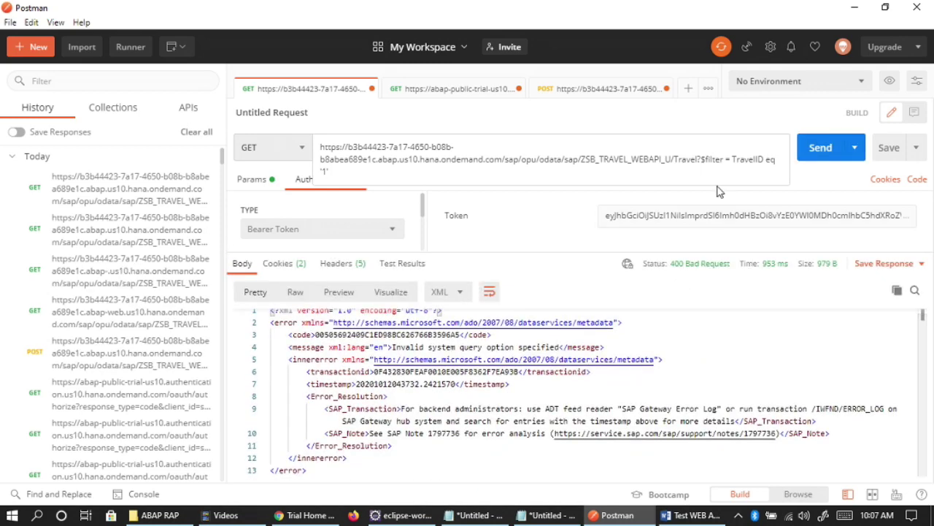
Remove the space between $filter and the equals sign in the URL, resend the request and check the returned travel record.
{"action": "double_click", "coordinate": [715, 159]}
{"action": "left_click", "coordinate": [716, 159]}
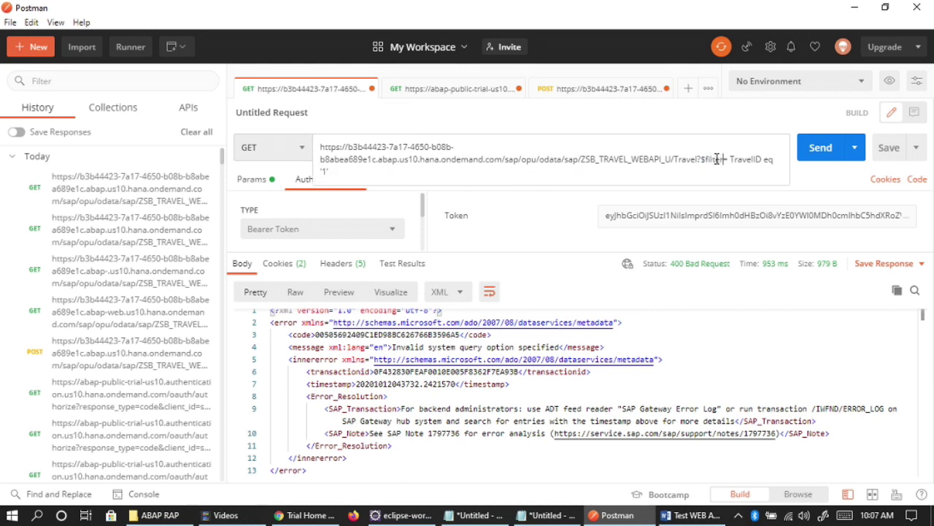
{"action": "left_click", "coordinate": [821, 147]}
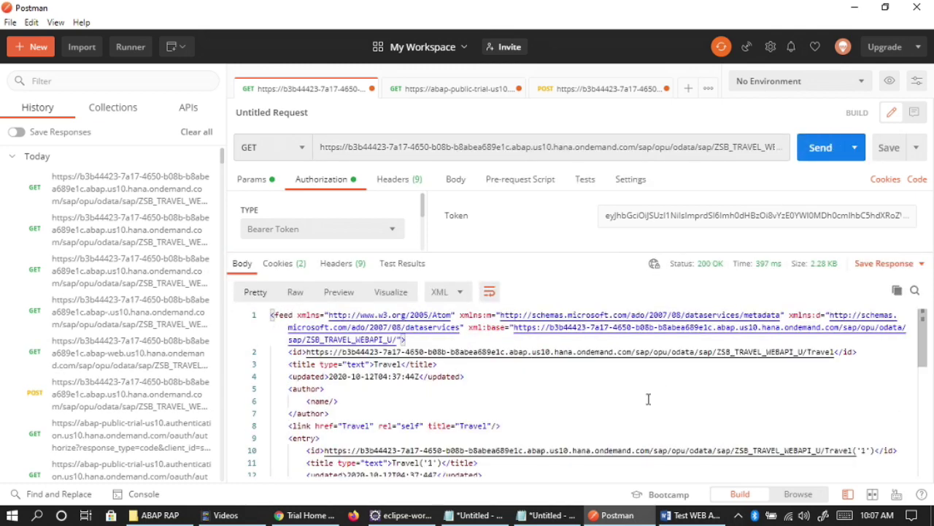
{"action": "scroll", "coordinate": [648, 399], "scroll_direction": "down", "scroll_amount": 5}
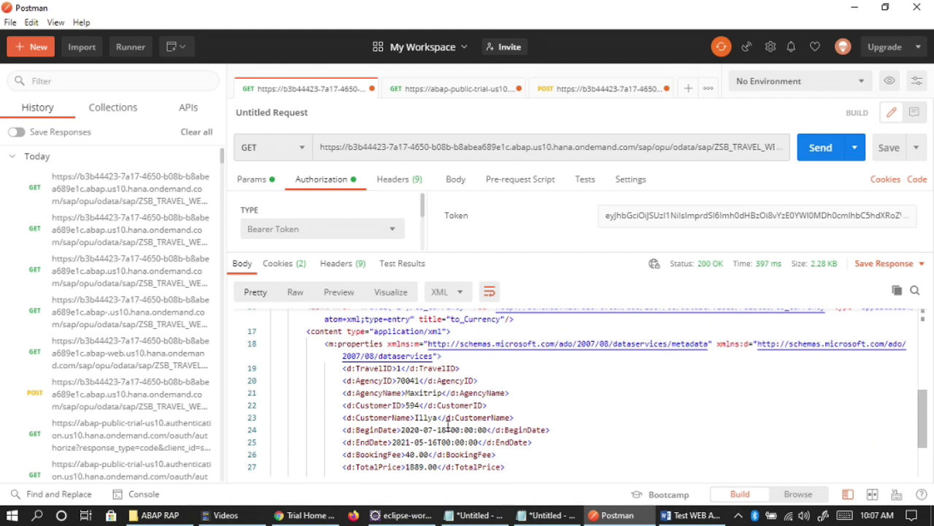
{"action": "scroll", "coordinate": [587, 401], "scroll_direction": "down", "scroll_amount": 3}
{"action": "scroll", "coordinate": [587, 402], "scroll_direction": "up", "scroll_amount": 2}
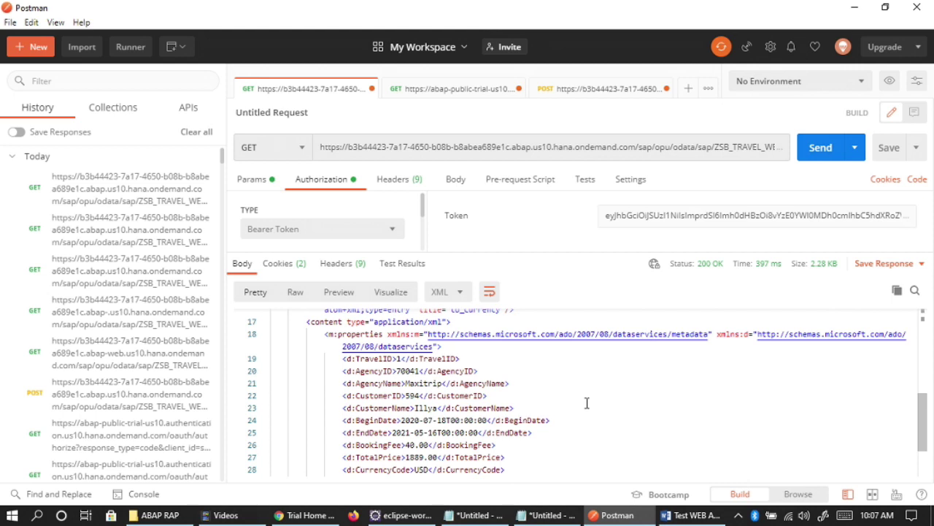
Replace the filter in the Travel request URL with $expand=to_Booking and send the request.
{"action": "left_click", "coordinate": [630, 149]}
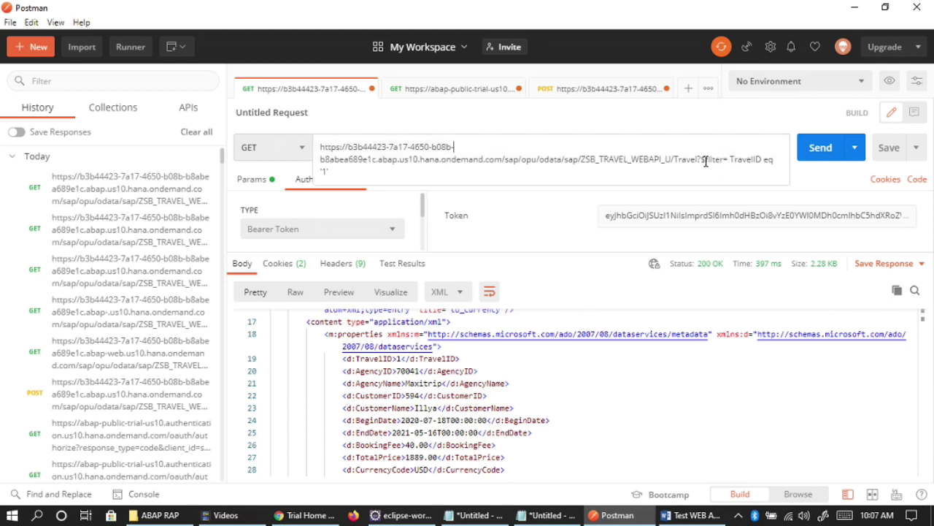
{"action": "left_click_drag", "start_coordinate": [674, 159], "coordinate": [778, 159]}
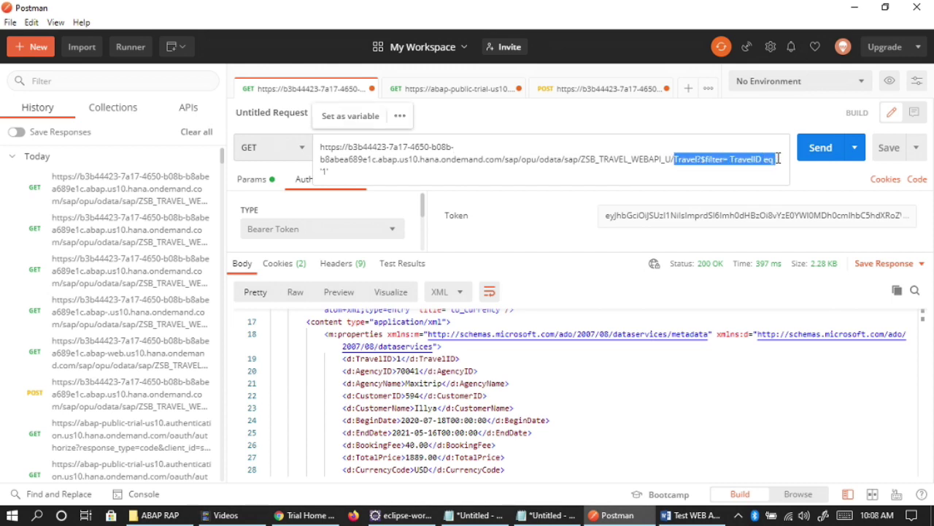
{"action": "left_click", "coordinate": [778, 159]}
{"action": "key", "text": "BackSpace"}
{"action": "key", "text": "BackSpace"}
{"action": "key", "text": "BackSpace"}
{"action": "key", "text": "BackSpace"}
{"action": "key", "text": "BackSpace"}
{"action": "key", "text": "BackSpace"}
{"action": "key", "text": "BackSpace"}
{"action": "key", "text": "BackSpace"}
{"action": "key", "text": "BackSpace"}
{"action": "key", "text": "BackSpace"}
{"action": "key", "text": "BackSpace"}
{"action": "key", "text": "BackSpace"}
{"action": "key", "text": "BackSpace"}
{"action": "key", "text": "BackSpace"}
{"action": "key", "text": "BackSpace"}
{"action": "key", "text": "BackSpace"}
{"action": "key", "text": "BackSpace"}
{"action": "key", "text": "BackSpace"}
{"action": "key", "text": "BackSpace"}
{"action": "key", "text": "BackSpace"}
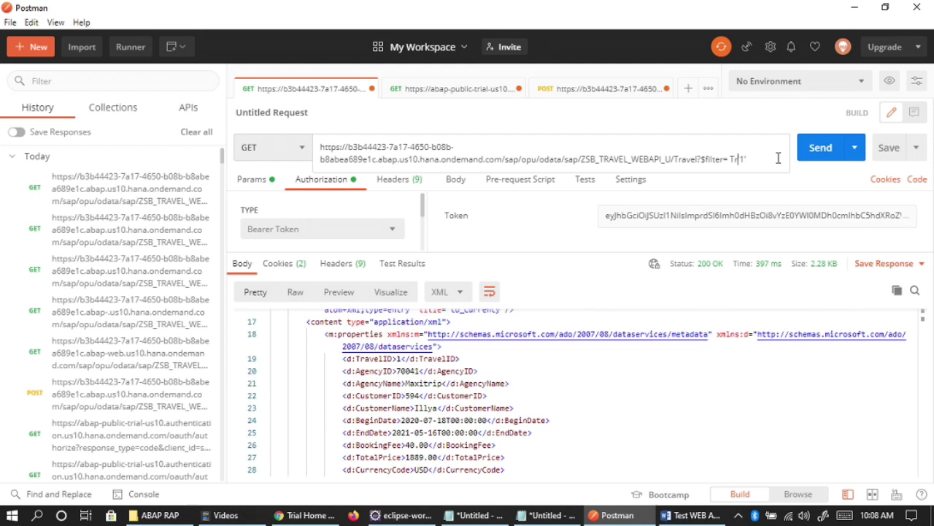
{"action": "key", "text": "BackSpace"}
{"action": "type", "text": "$expand=to_Booking"}
{"action": "key", "text": "ctrl+Return"}
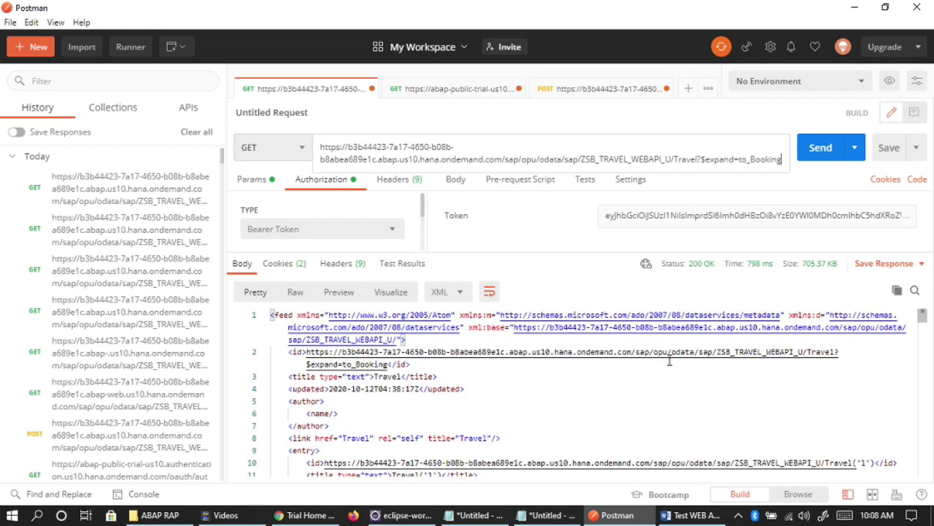
Examine the booking entries nested under each travel in the response body, through to the end of the feed.
{"action": "scroll", "coordinate": [669, 359], "scroll_direction": "down", "scroll_amount": 2}
{"action": "scroll", "coordinate": [669, 359], "scroll_direction": "down", "scroll_amount": 5}
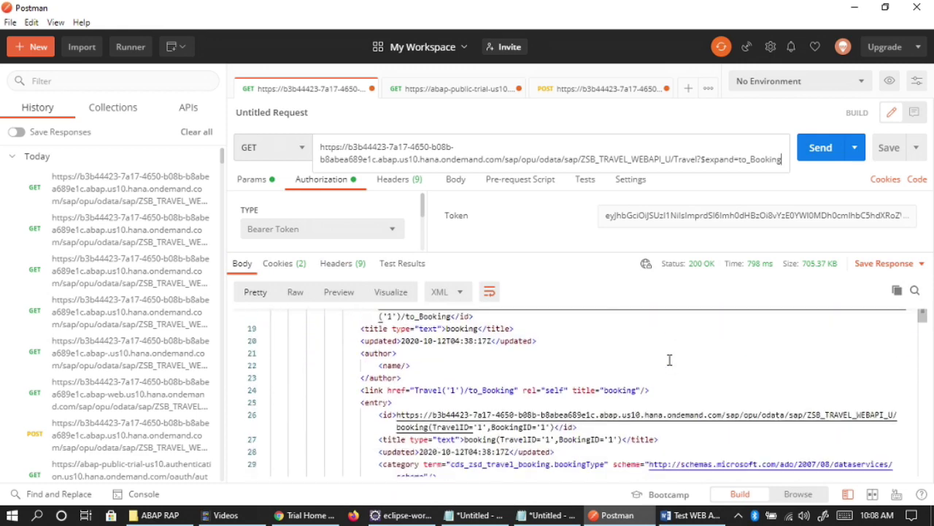
{"action": "scroll", "coordinate": [670, 360], "scroll_direction": "down", "scroll_amount": 8}
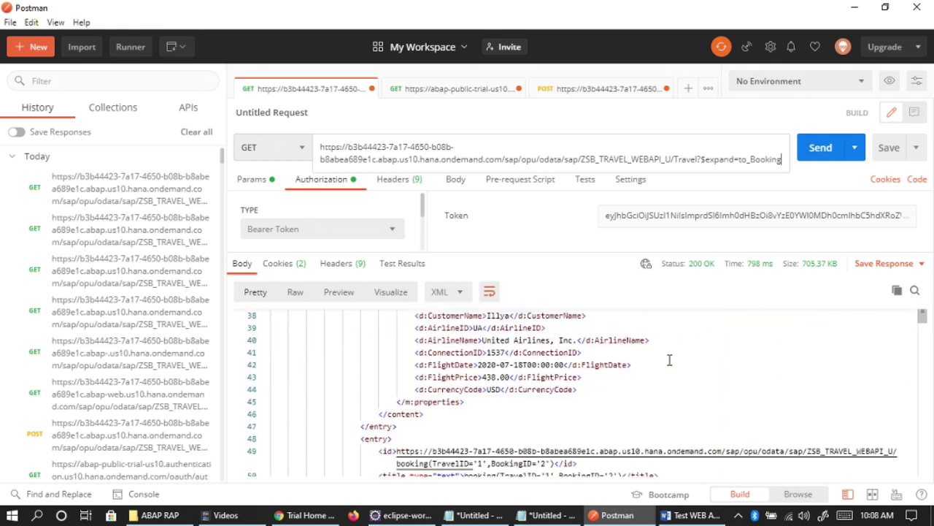
{"action": "scroll", "coordinate": [669, 359], "scroll_direction": "down", "scroll_amount": 7}
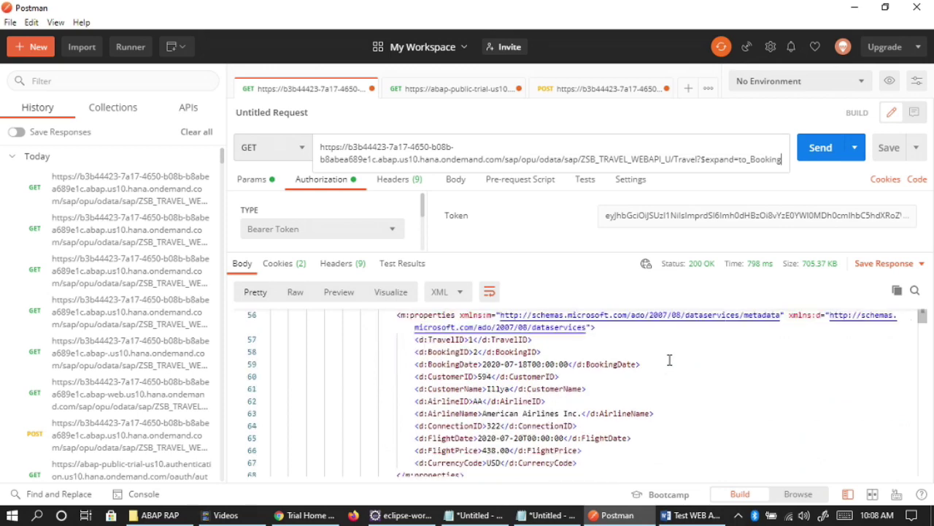
{"action": "scroll", "coordinate": [669, 360], "scroll_direction": "down", "scroll_amount": 3}
{"action": "scroll", "coordinate": [670, 360], "scroll_direction": "down", "scroll_amount": 2}
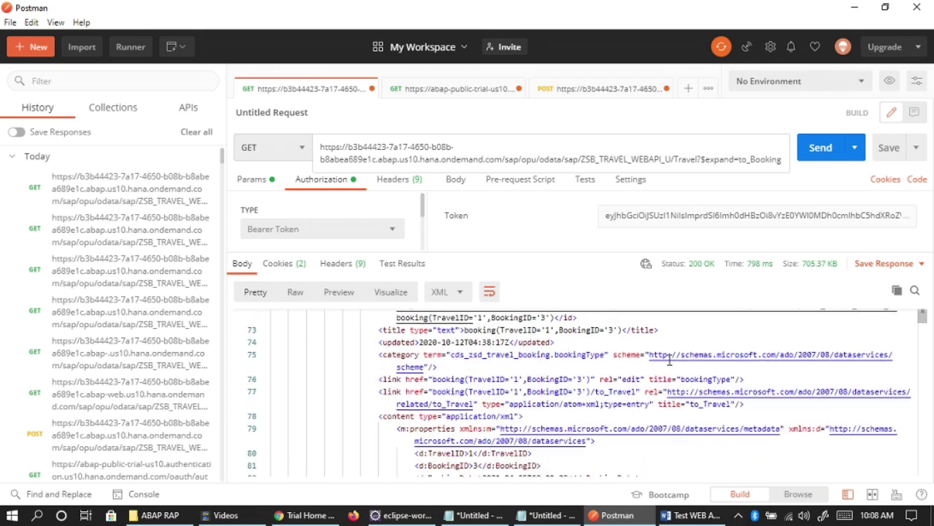
{"action": "scroll", "coordinate": [669, 359], "scroll_direction": "down", "scroll_amount": 10}
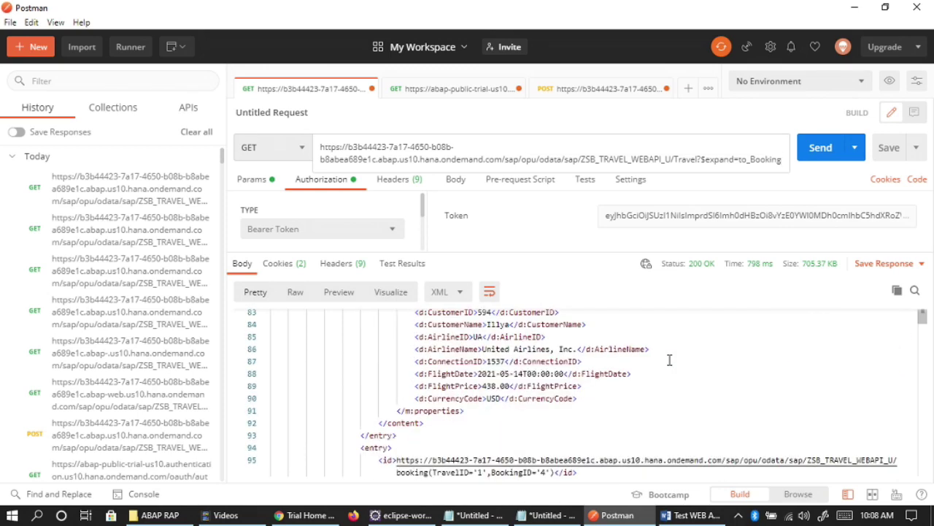
{"action": "left_click_drag", "start_coordinate": [923, 322], "coordinate": [914, 476]}
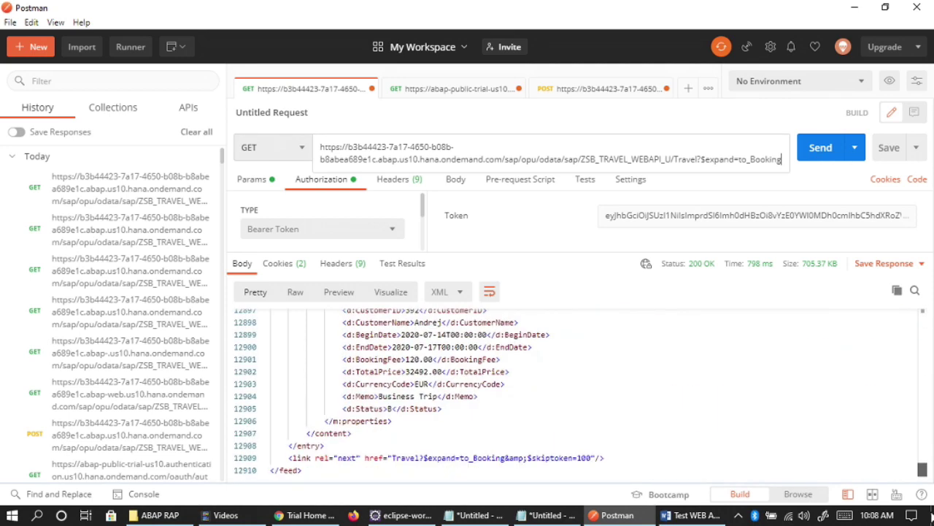
{"action": "scroll", "coordinate": [751, 458], "scroll_direction": "up", "scroll_amount": 5}
{"action": "scroll", "coordinate": [750, 456], "scroll_direction": "up", "scroll_amount": 3}
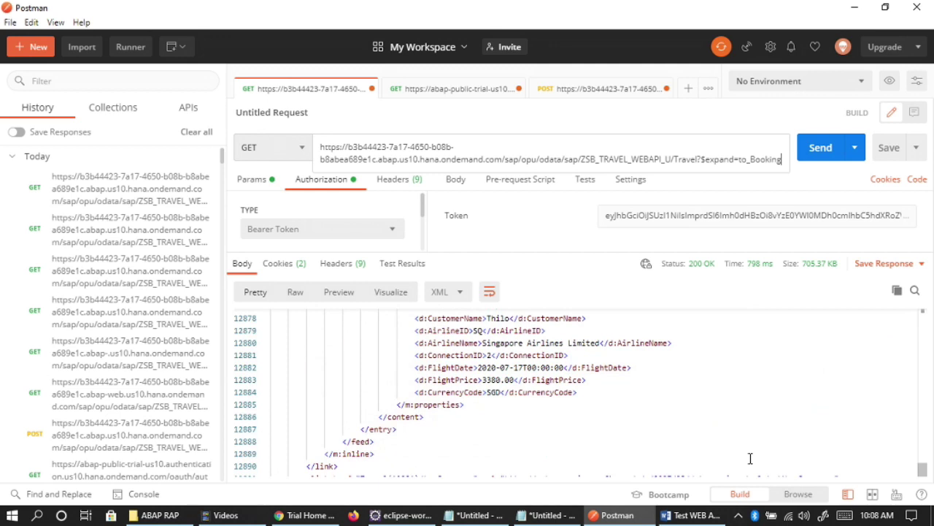
Insert the key ('102') after Travel in the request URL, keeping $expand=to_Booking, and send the request.
{"action": "left_click", "coordinate": [718, 170]}
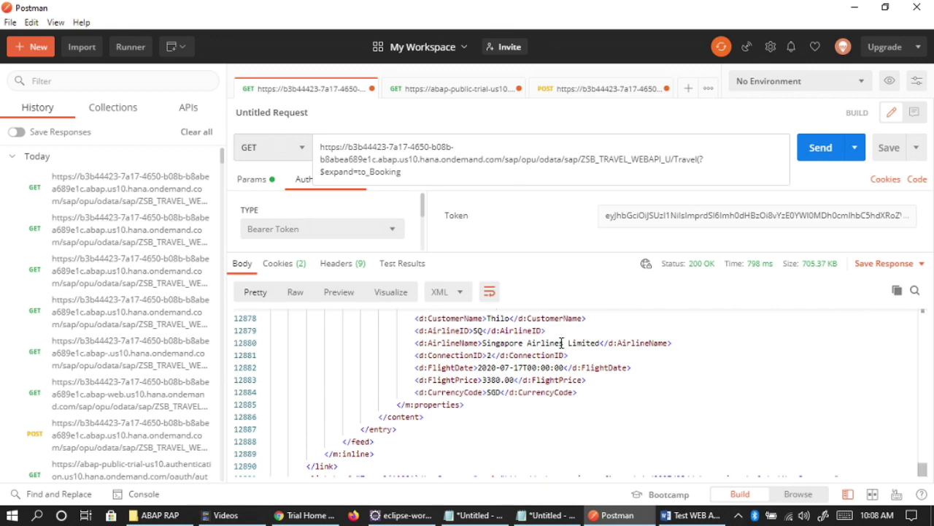
{"action": "scroll", "coordinate": [562, 341], "scroll_direction": "up", "scroll_amount": 2}
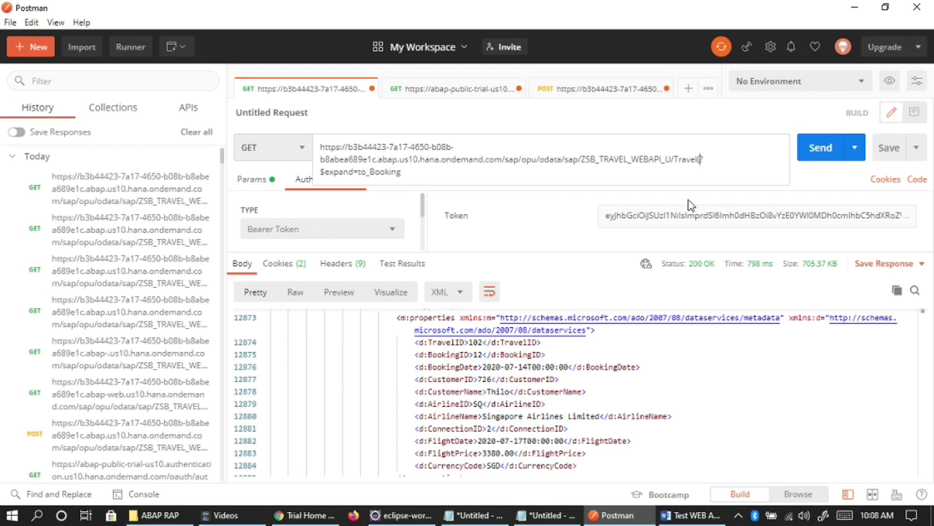
{"action": "type", "text": "'102')"}
{"action": "key", "text": "ctrl+Return"}
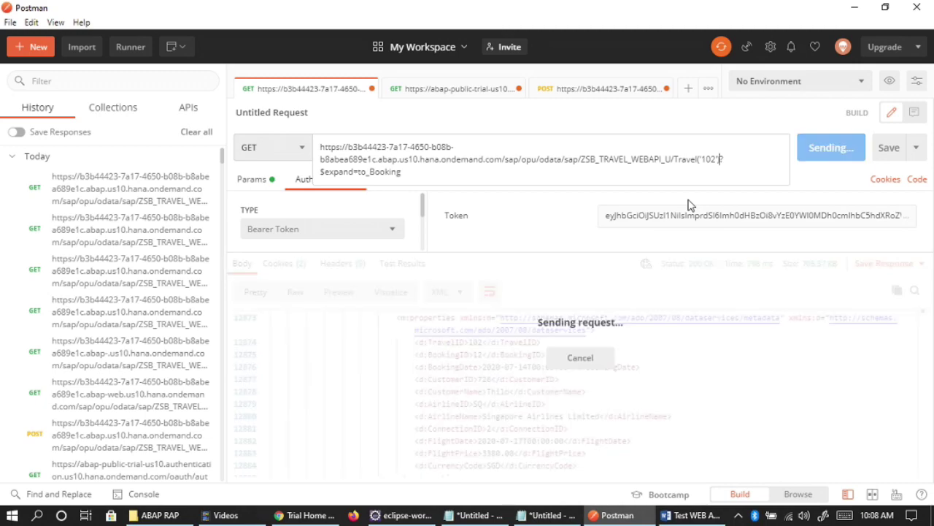
Examine the expanded booking entries of travel 102 in the formatted response, through to the travel's own properties at the end.
{"action": "scroll", "coordinate": [634, 327], "scroll_direction": "down", "scroll_amount": 10}
{"action": "scroll", "coordinate": [642, 372], "scroll_direction": "down", "scroll_amount": 10}
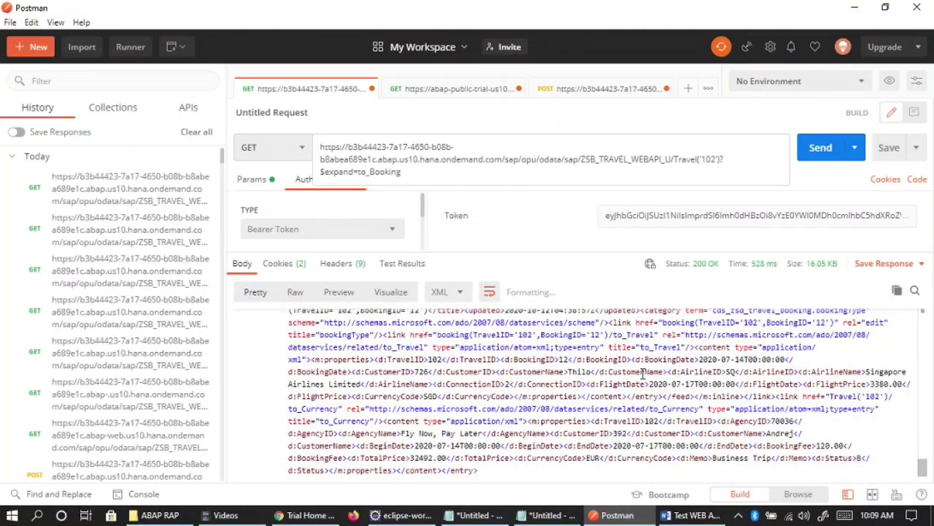
{"action": "scroll", "coordinate": [604, 449], "scroll_direction": "up", "scroll_amount": 3}
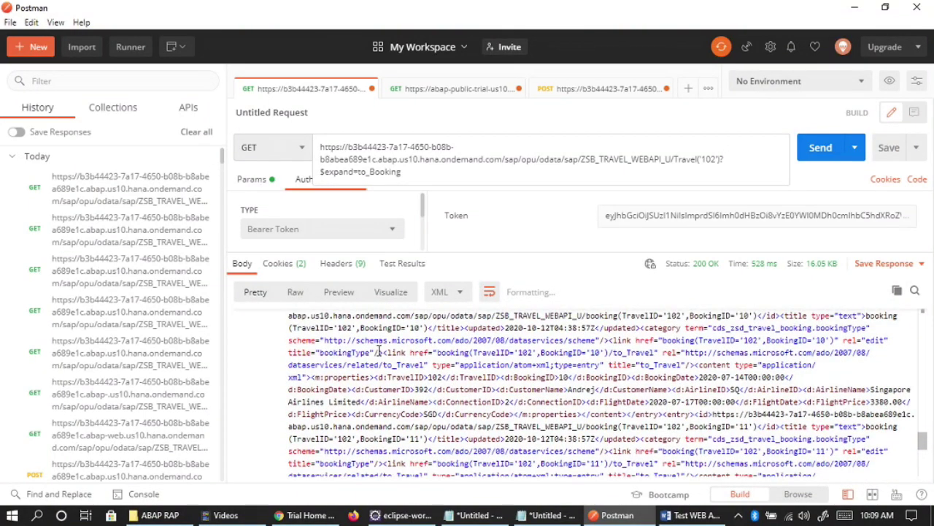
{"action": "left_click", "coordinate": [295, 292]}
{"action": "left_click", "coordinate": [257, 292]}
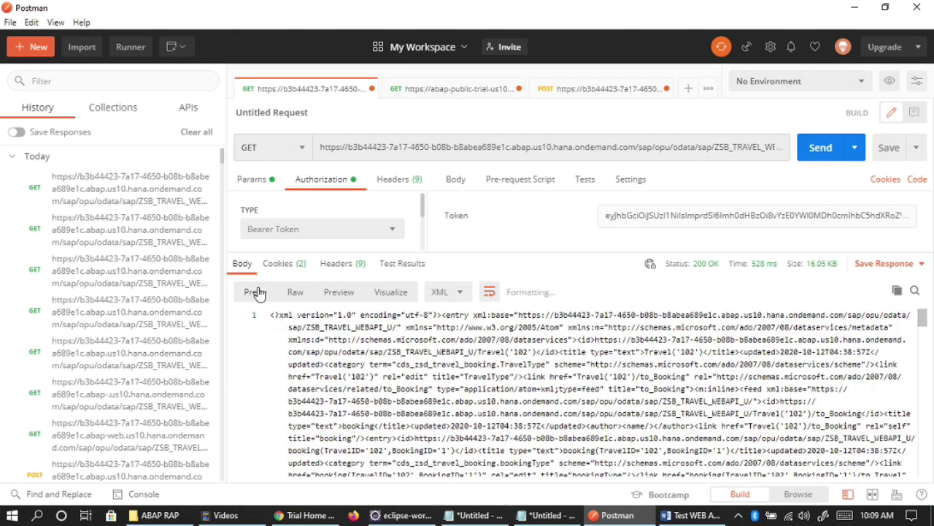
{"action": "left_click", "coordinate": [664, 147]}
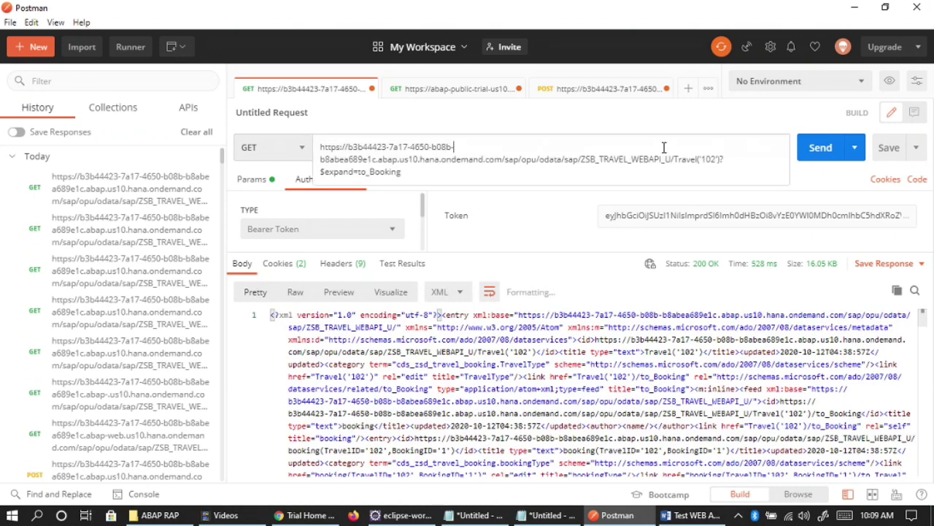
{"action": "left_click", "coordinate": [482, 173]}
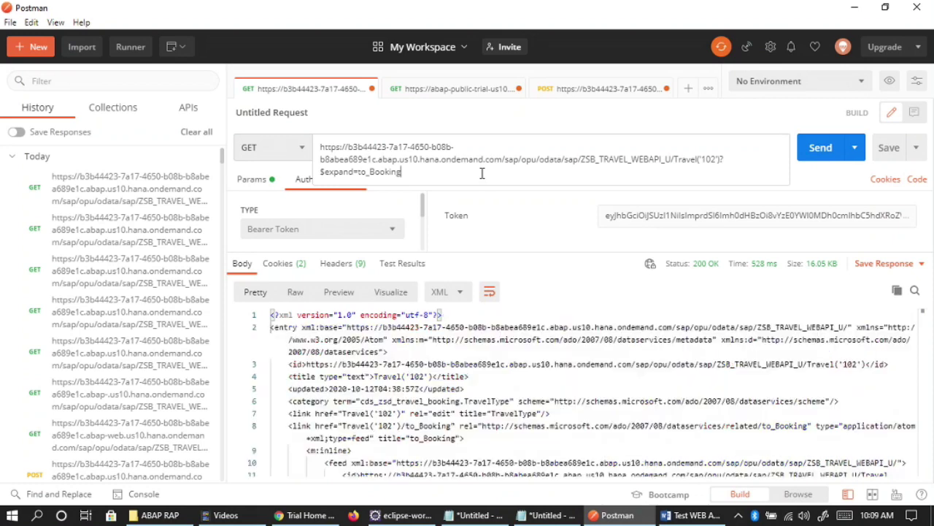
{"action": "scroll", "coordinate": [489, 433], "scroll_direction": "down", "scroll_amount": 5}
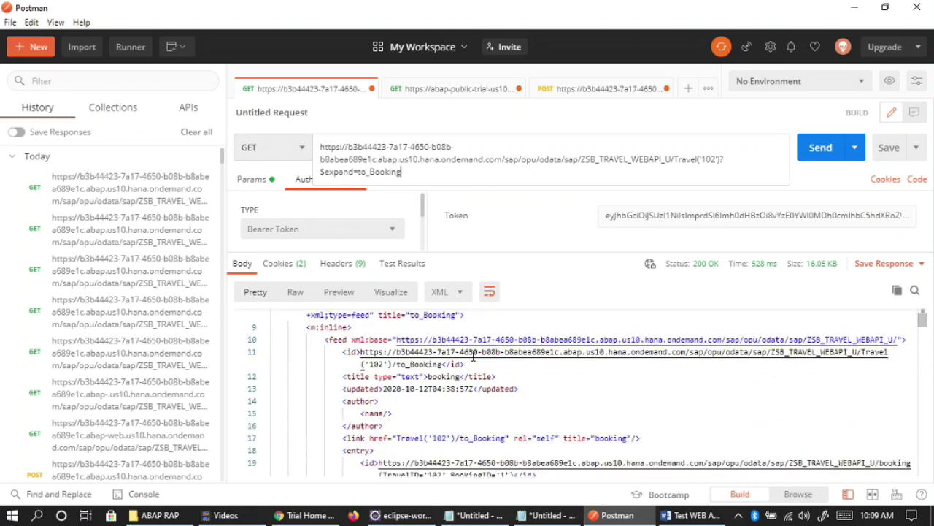
{"action": "scroll", "coordinate": [489, 433], "scroll_direction": "down", "scroll_amount": 1}
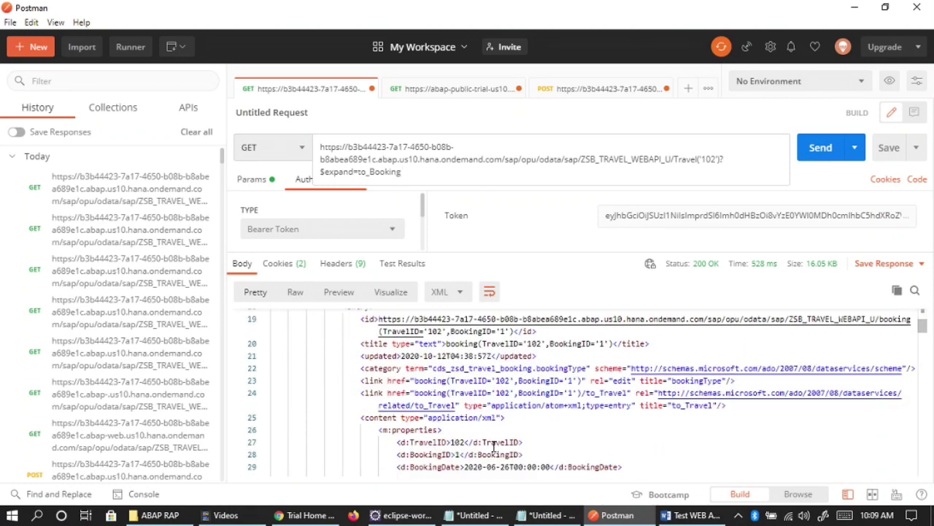
{"action": "scroll", "coordinate": [494, 445], "scroll_direction": "down", "scroll_amount": 1}
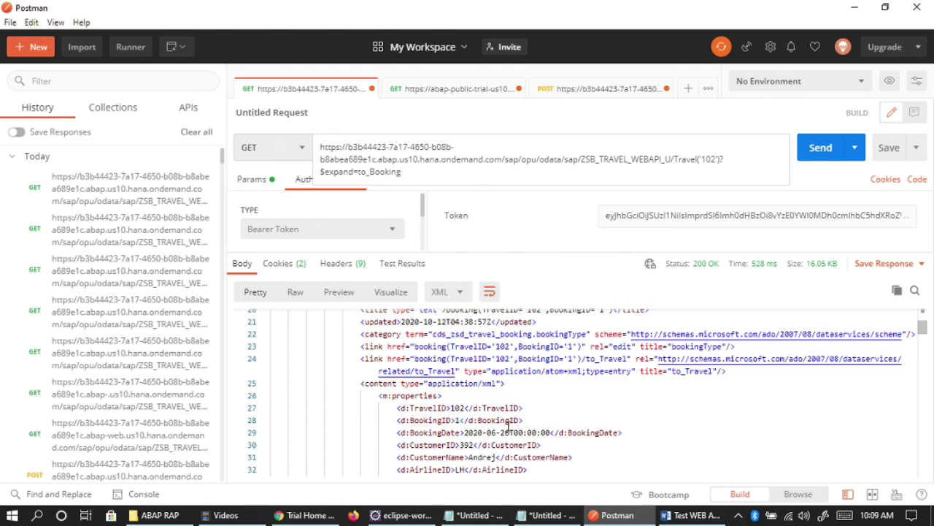
{"action": "scroll", "coordinate": [508, 427], "scroll_direction": "down", "scroll_amount": 4}
{"action": "scroll", "coordinate": [508, 427], "scroll_direction": "down", "scroll_amount": 5}
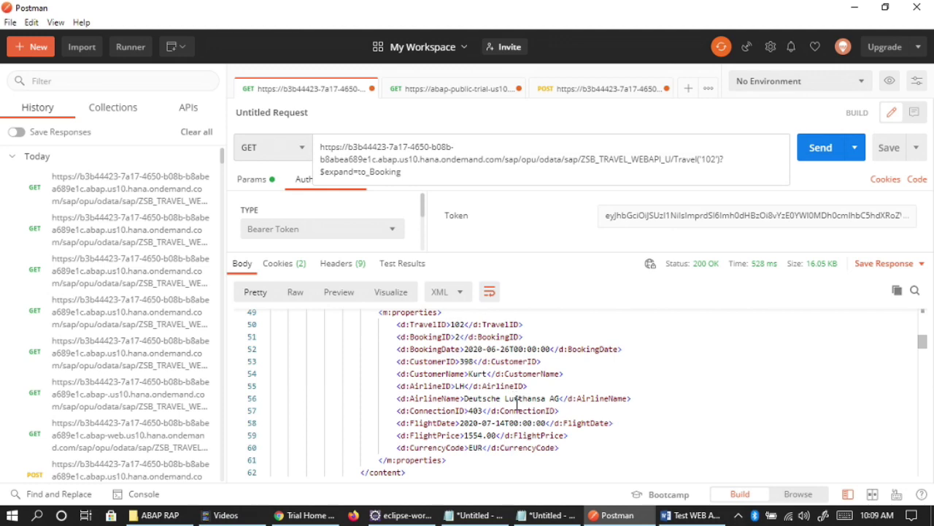
{"action": "scroll", "coordinate": [517, 405], "scroll_direction": "down", "scroll_amount": 5}
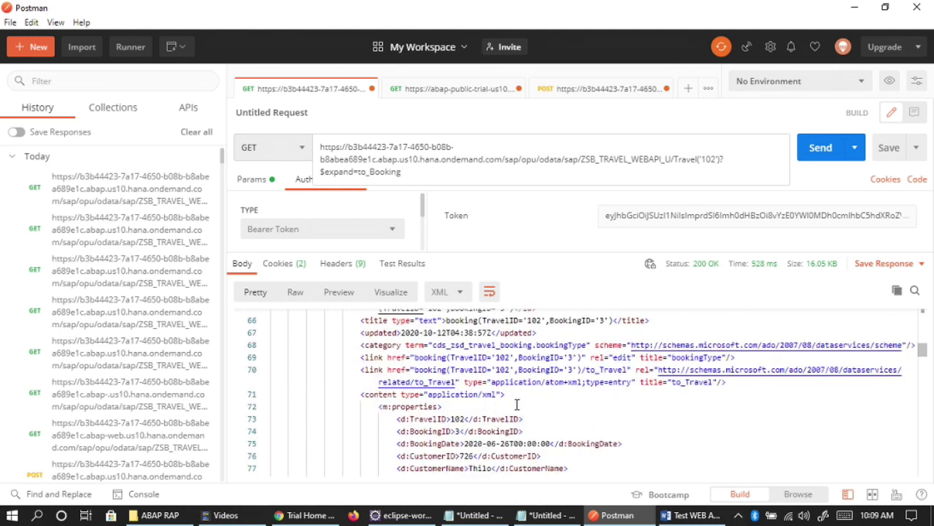
{"action": "scroll", "coordinate": [517, 405], "scroll_direction": "down", "scroll_amount": 8}
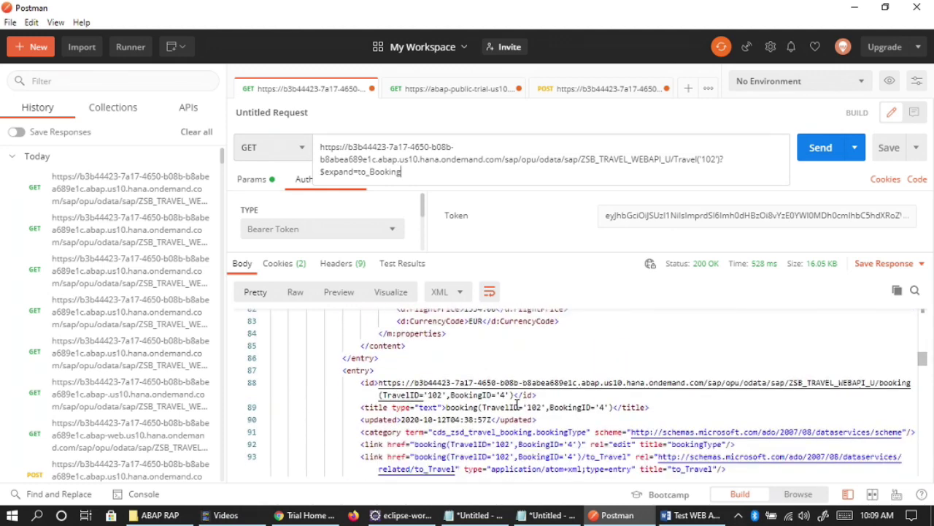
{"action": "scroll", "coordinate": [517, 405], "scroll_direction": "down", "scroll_amount": 1}
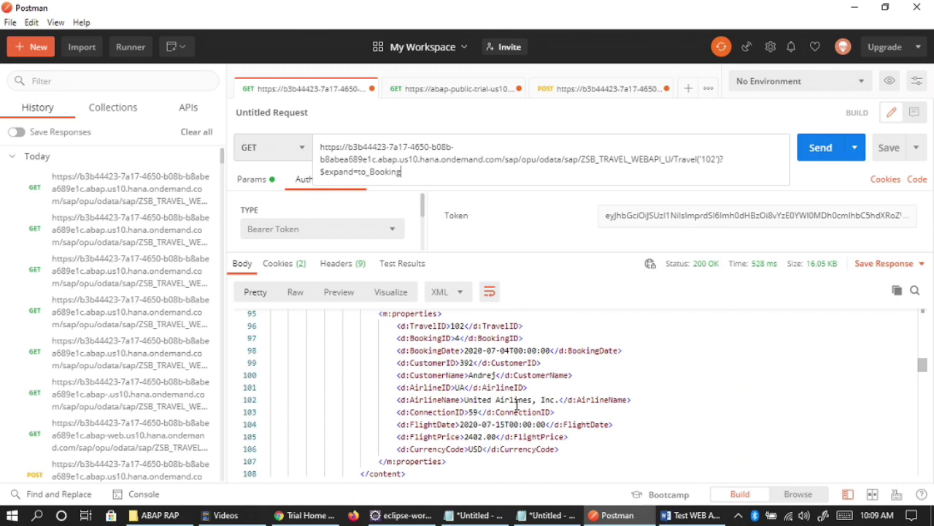
{"action": "scroll", "coordinate": [565, 396], "scroll_direction": "down", "scroll_amount": 5}
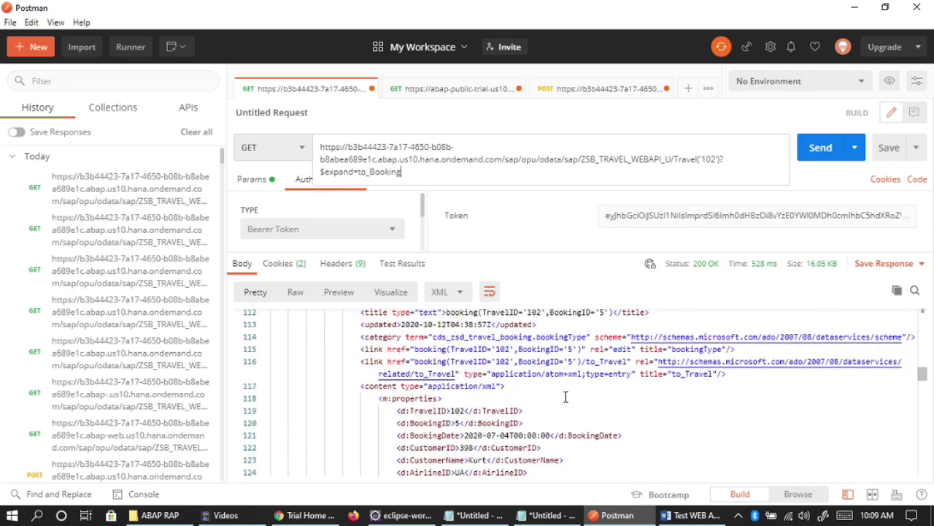
{"action": "scroll", "coordinate": [566, 396], "scroll_direction": "down", "scroll_amount": 1}
{"action": "scroll", "coordinate": [566, 397], "scroll_direction": "down", "scroll_amount": 7}
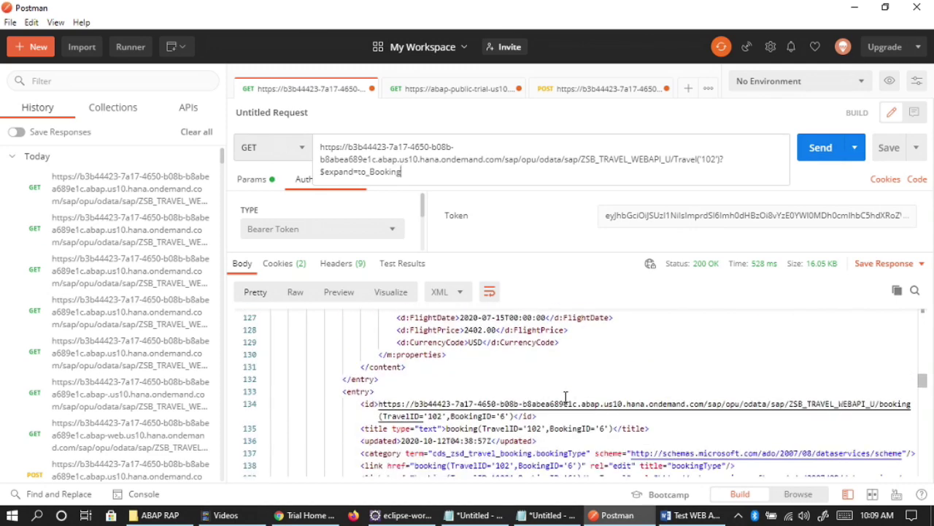
{"action": "scroll", "coordinate": [566, 396], "scroll_direction": "down", "scroll_amount": 9}
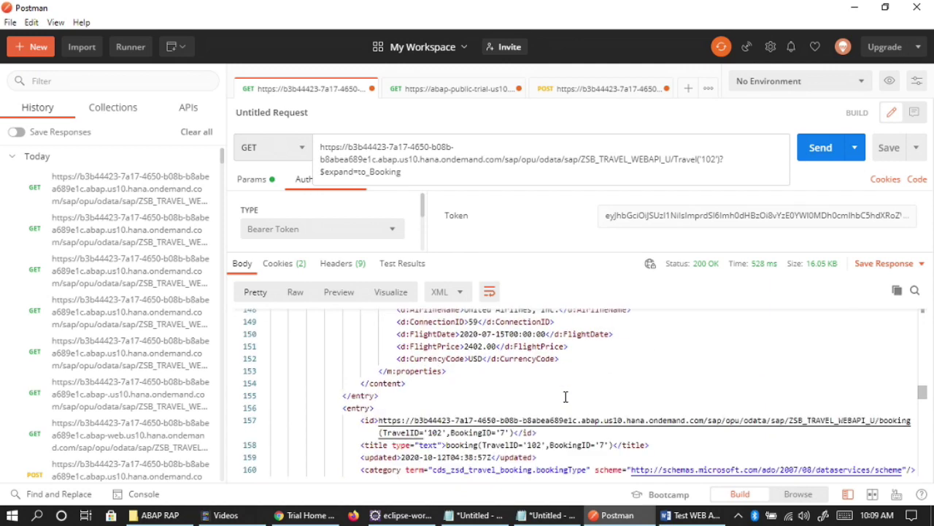
{"action": "scroll", "coordinate": [566, 396], "scroll_direction": "down", "scroll_amount": 20}
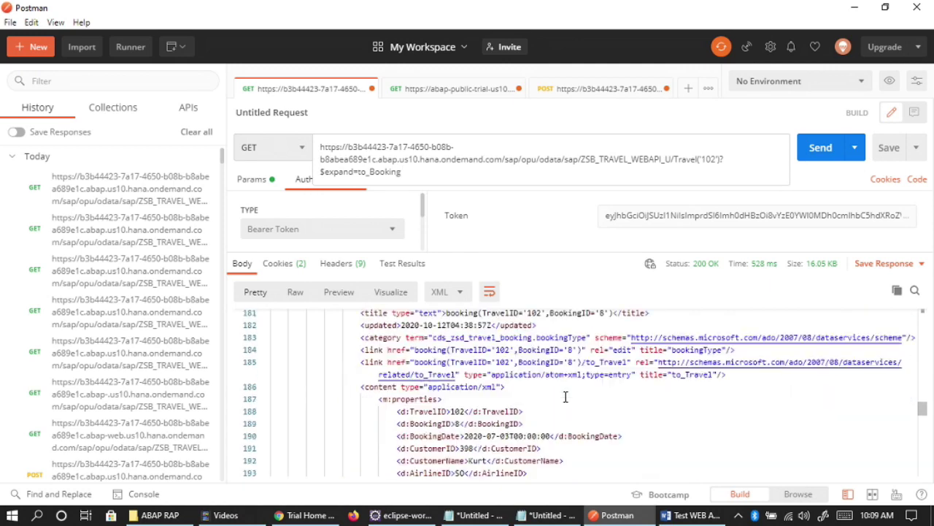
{"action": "scroll", "coordinate": [566, 396], "scroll_direction": "down", "scroll_amount": 7}
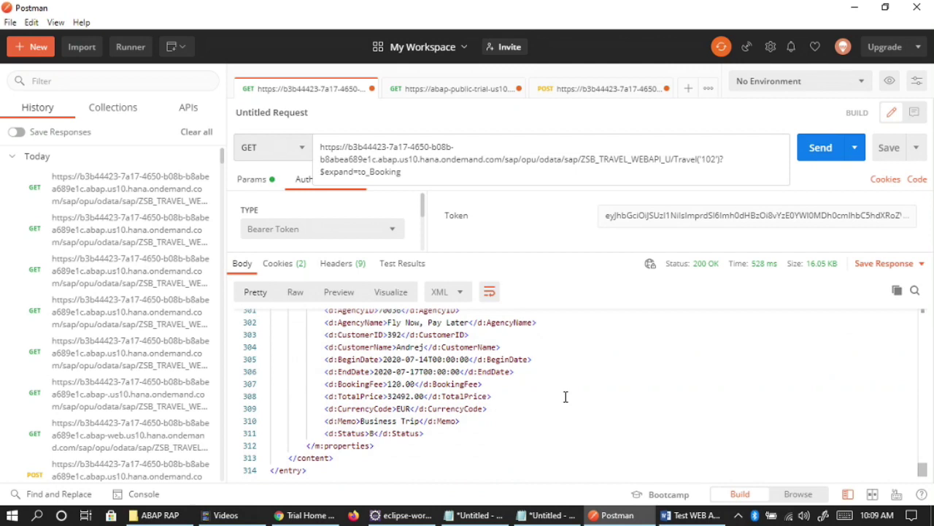
{"action": "scroll", "coordinate": [565, 397], "scroll_direction": "up", "scroll_amount": 1}
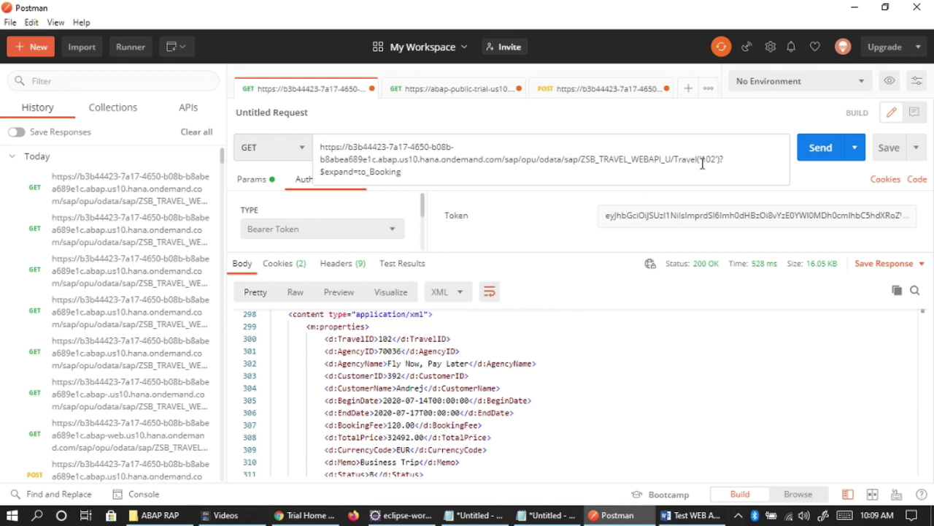
Replace the key and $expand option in the request URL so it ends in Travel('1'), send it and check the returned record.
{"action": "left_click_drag", "start_coordinate": [697, 159], "coordinate": [717, 179]}
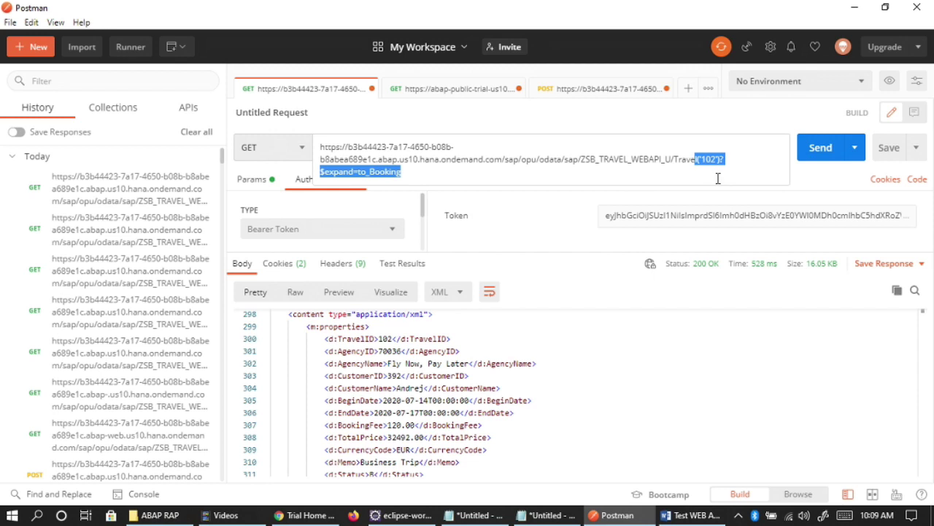
{"action": "key", "text": "BackSpace"}
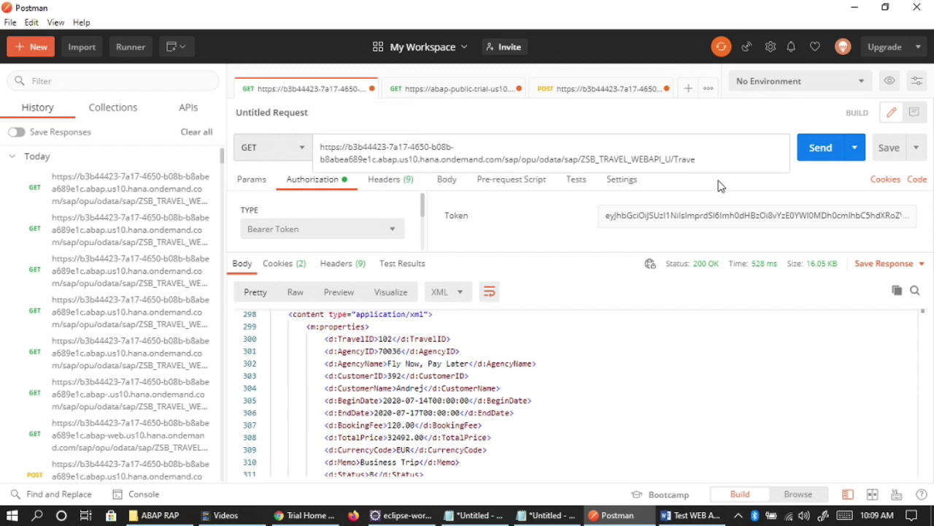
{"action": "type", "text": "l"}
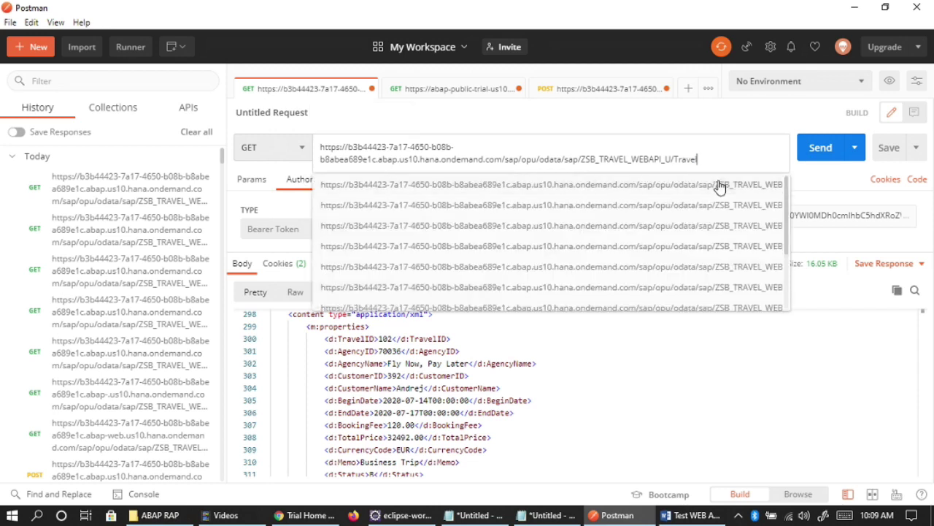
{"action": "type", "text": "('1'"}
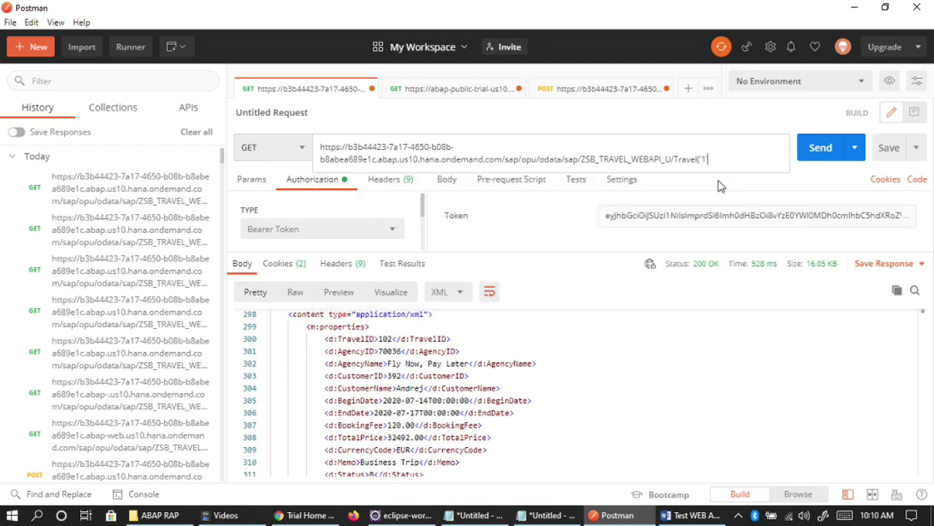
{"action": "type", "text": ")"}
{"action": "key", "text": "Return"}
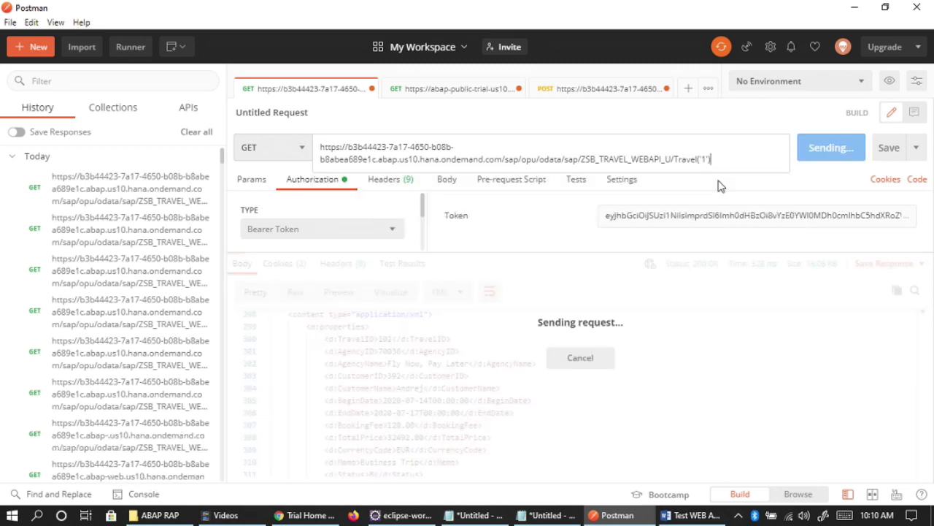
{"action": "scroll", "coordinate": [561, 350], "scroll_direction": "down", "scroll_amount": 5}
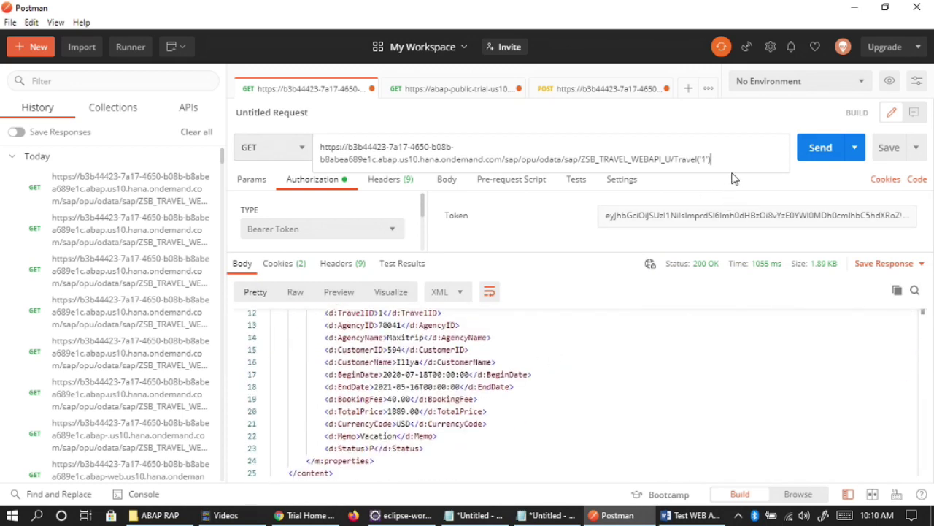
Append ?$format=json to the Travel('1') request URL, send it and highlight the properties from TravelID through Status in the response.
{"action": "type", "text": "?$format="}
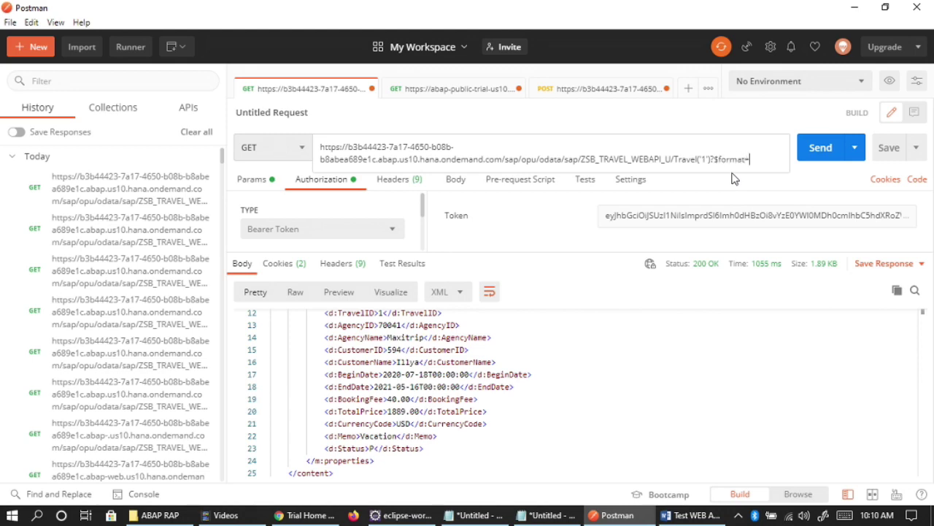
{"action": "type", "text": "json"}
{"action": "key", "text": "Return"}
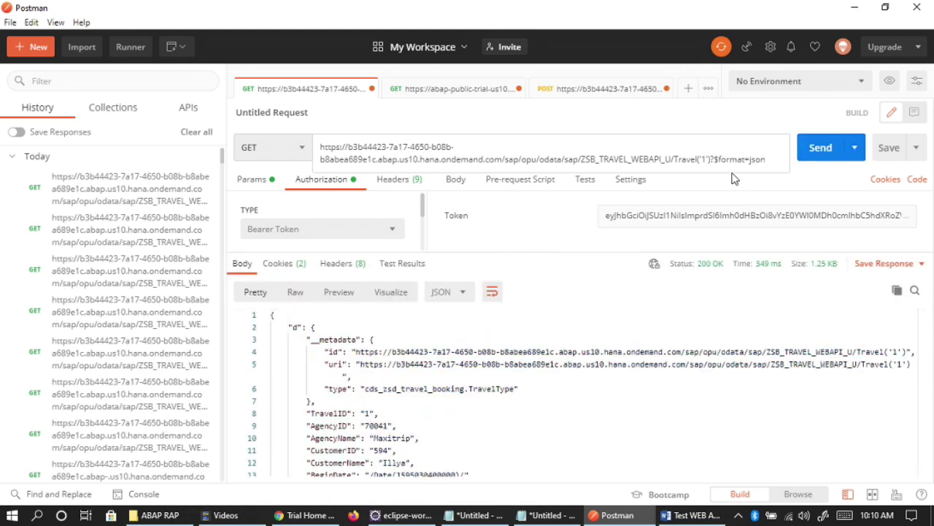
{"action": "scroll", "coordinate": [577, 355], "scroll_direction": "down", "scroll_amount": 1}
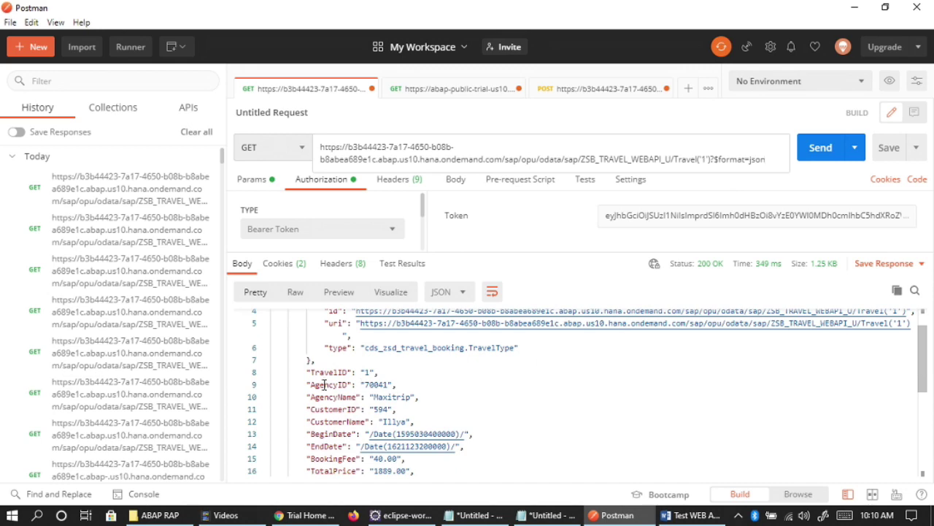
{"action": "left_click_drag", "start_coordinate": [307, 377], "coordinate": [382, 315]}
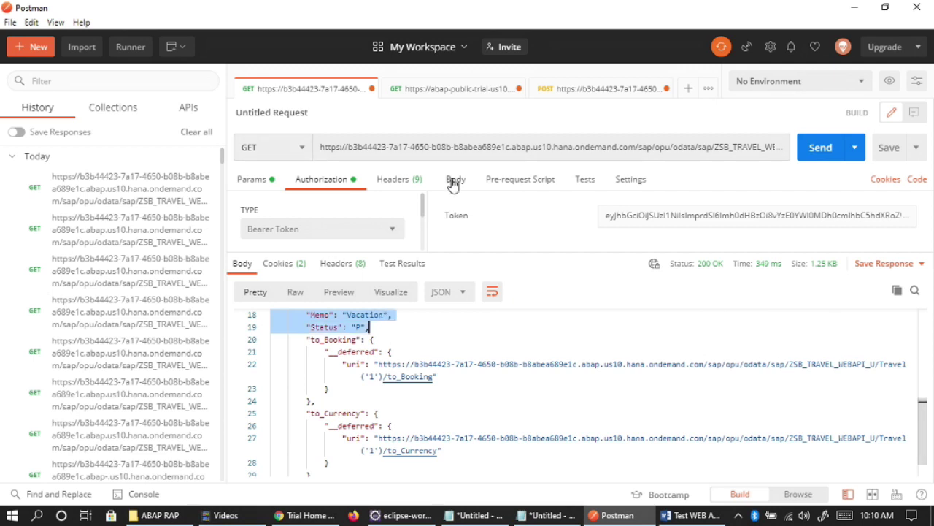
Add a request header with the key x-csrf-token.
{"action": "left_click", "coordinate": [391, 184]}
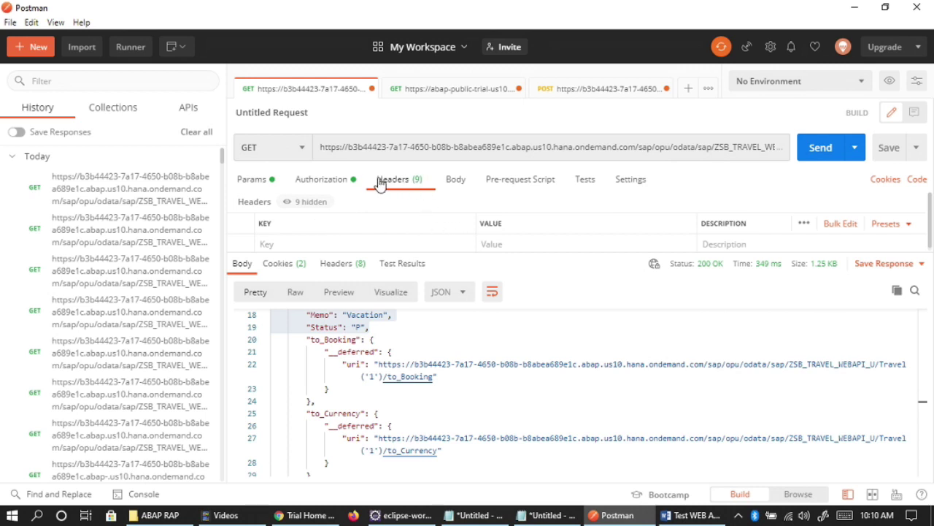
{"action": "left_click", "coordinate": [454, 240]}
{"action": "type", "text": "x-"}
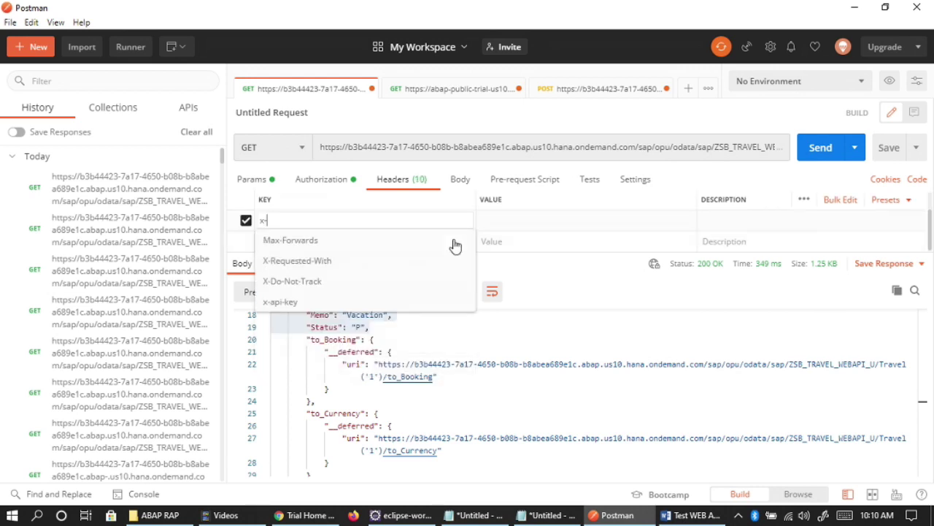
{"action": "type", "text": "csrf"}
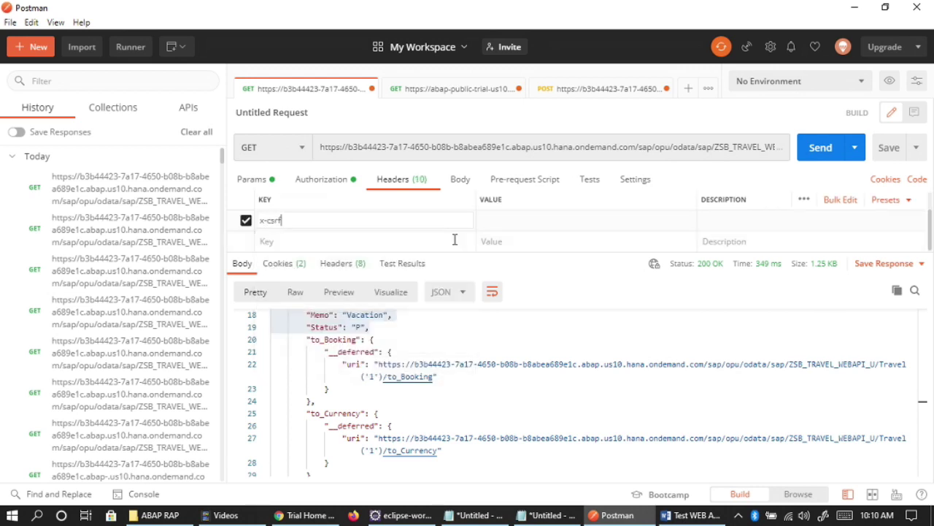
{"action": "type", "text": "-toekn"}
{"action": "key", "text": "BackSpace"}
{"action": "key", "text": "BackSpace"}
{"action": "key", "text": "BackSpace"}
{"action": "key", "text": "BackSpace"}
{"action": "type", "text": "oken"}
Set the x-csrf-token header's value to fetch and send the GET request.
{"action": "left_click", "coordinate": [497, 221]}
{"action": "type", "text": "fetch"}
{"action": "left_click", "coordinate": [810, 148]}
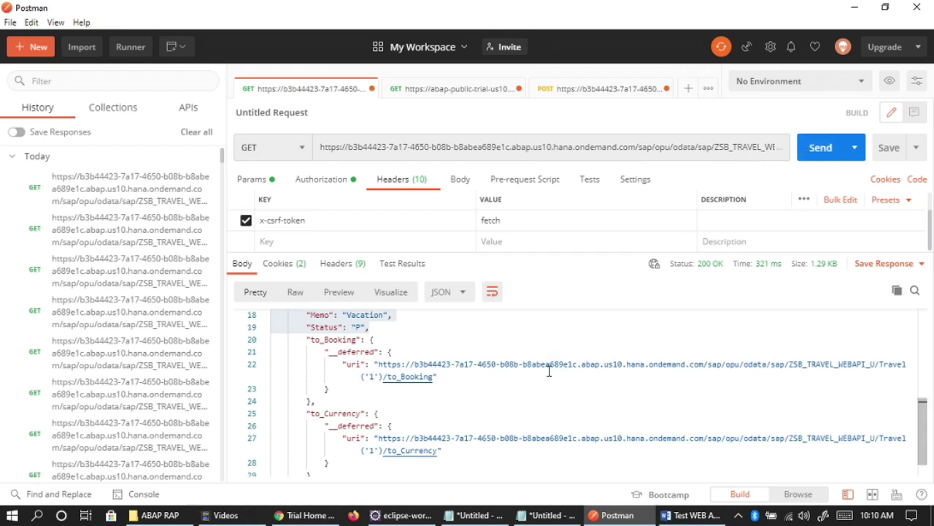
Look through the response body and the response headers to find the returned x-csrf-token.
{"action": "scroll", "coordinate": [546, 402], "scroll_direction": "down", "scroll_amount": 3}
{"action": "scroll", "coordinate": [546, 403], "scroll_direction": "up", "scroll_amount": 10}
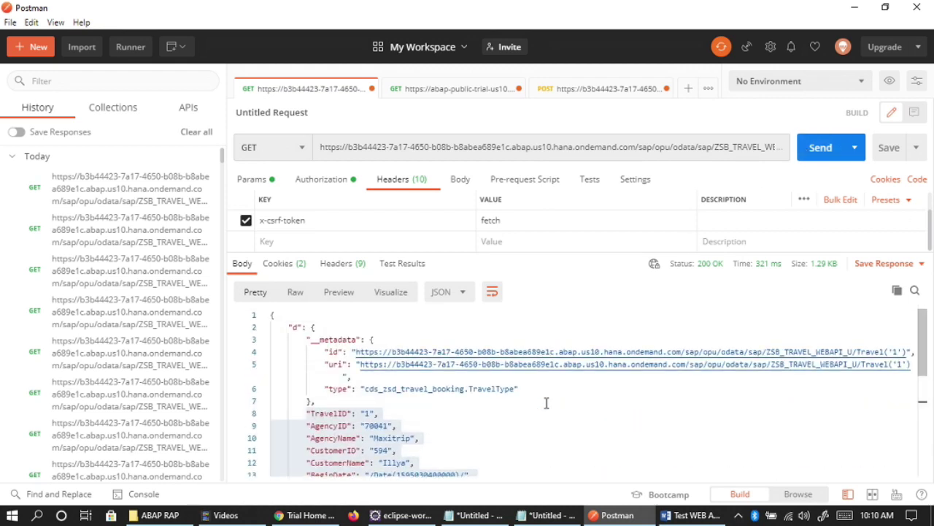
{"action": "left_click", "coordinate": [335, 267]}
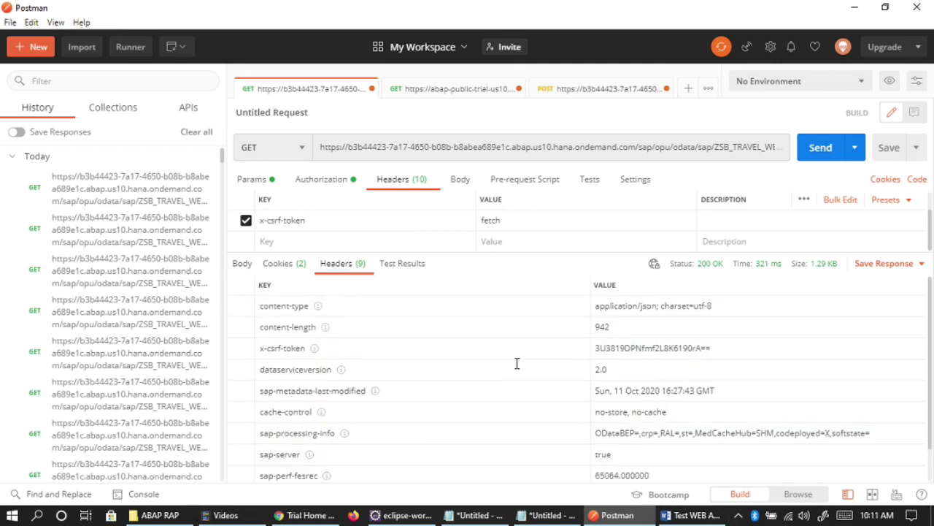
Fill the raw request body with a pair of curly braces enclosing the copied Travel properties from TravelID through Status.
{"action": "left_click", "coordinate": [460, 184]}
{"action": "left_click", "coordinate": [485, 205]}
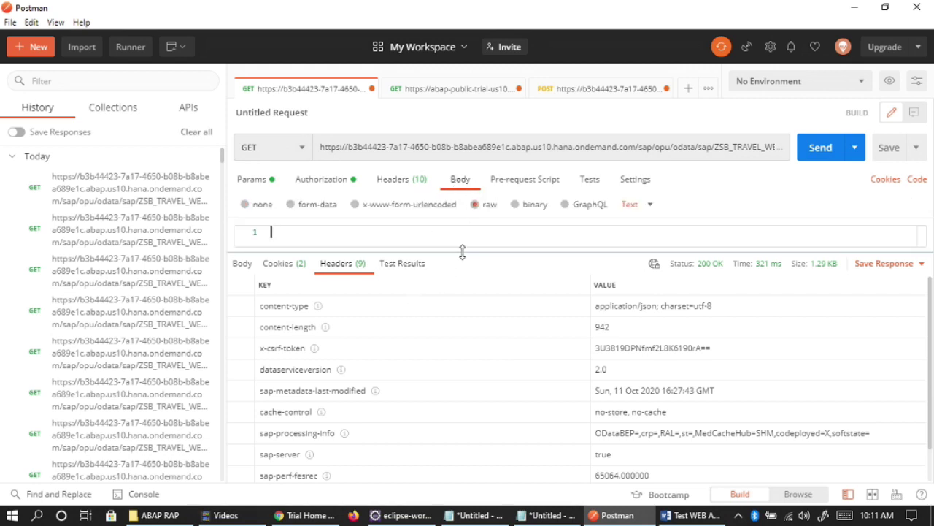
{"action": "left_click_drag", "start_coordinate": [462, 251], "coordinate": [438, 382]}
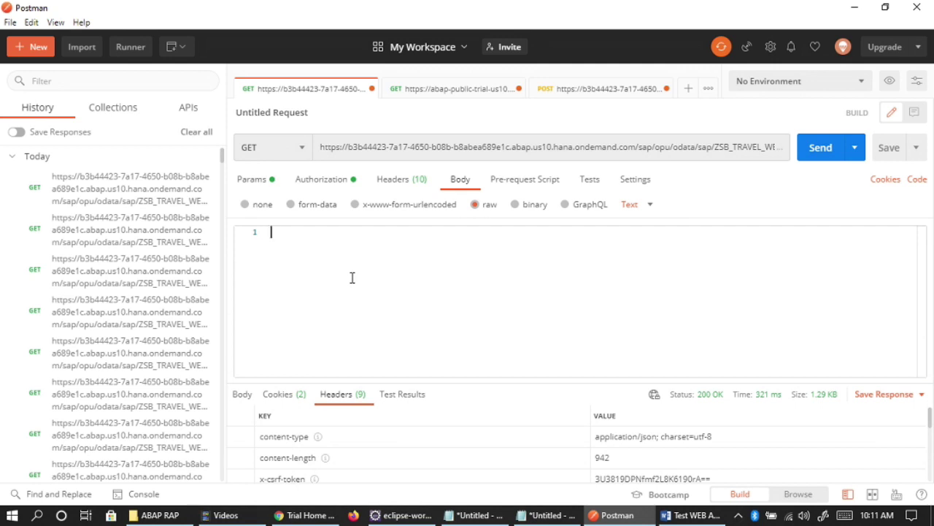
{"action": "key", "text": "ctrl+v"}
{"action": "key", "text": "ctrl+z"}
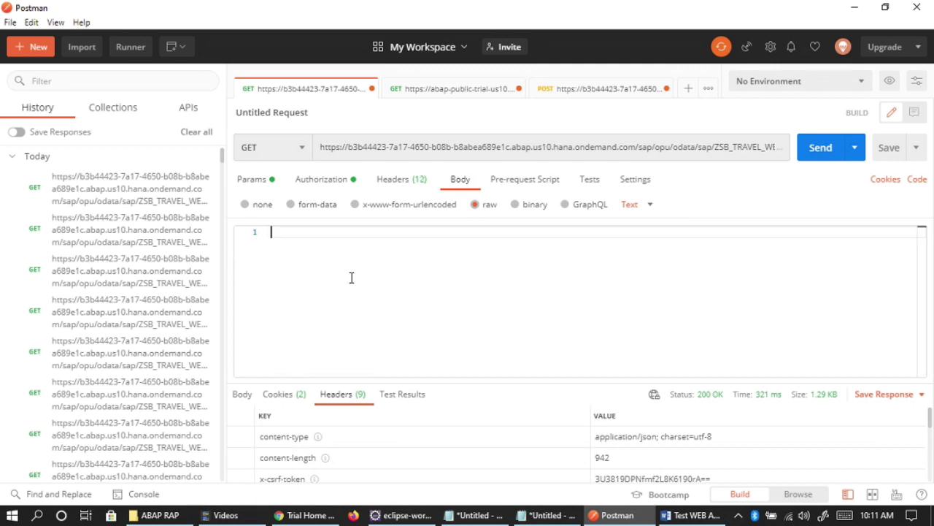
{"action": "type", "text": "{"}
{"action": "key", "text": "Return"}
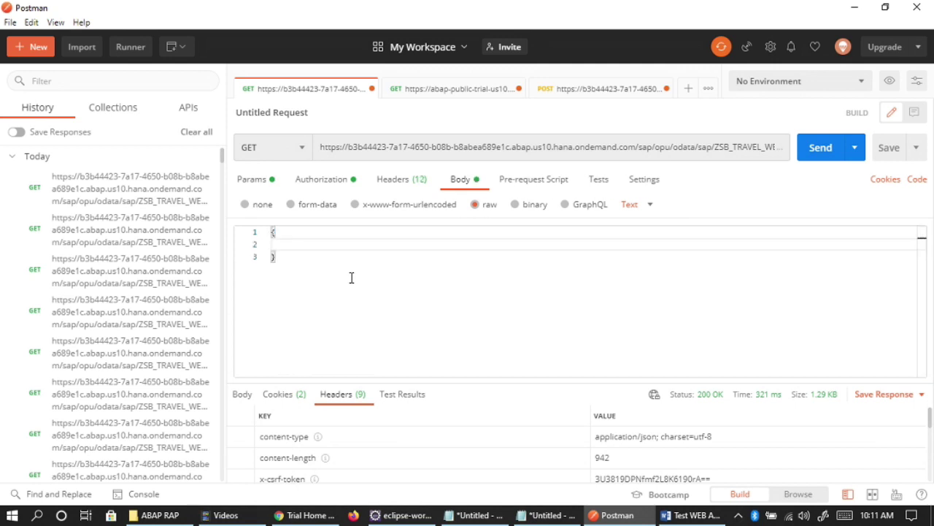
{"action": "key", "text": "ctrl+v"}
{"action": "scroll", "coordinate": [351, 277], "scroll_direction": "up", "scroll_amount": 1}
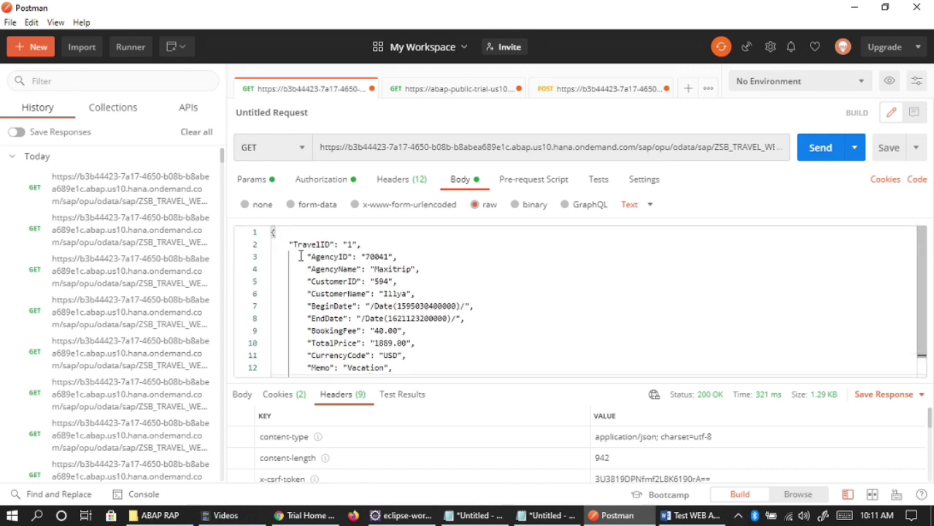
Delete the TravelID, AgencyName and CustomerName properties from the request body.
{"action": "left_click_drag", "start_coordinate": [287, 244], "coordinate": [406, 244]}
{"action": "key", "text": "BackSpace"}
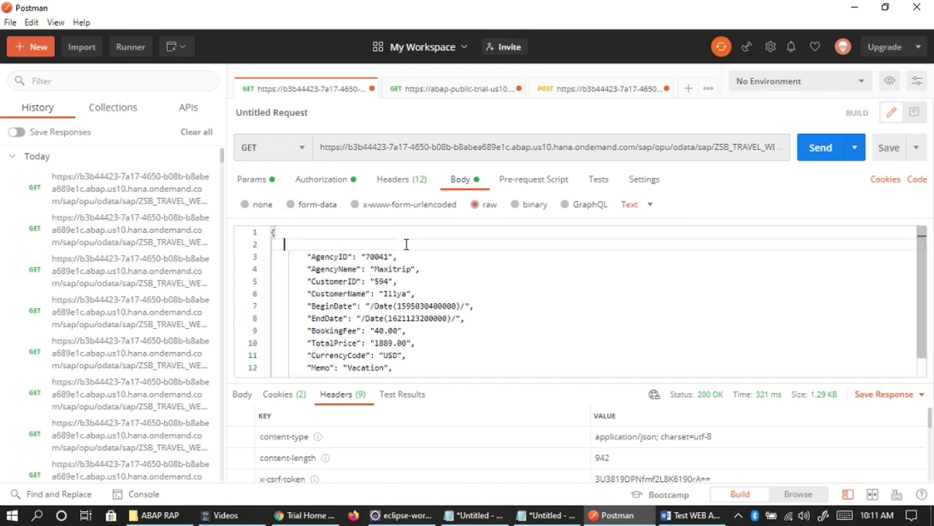
{"action": "scroll", "coordinate": [437, 298], "scroll_direction": "down", "scroll_amount": 1}
{"action": "scroll", "coordinate": [436, 298], "scroll_direction": "up", "scroll_amount": 1}
{"action": "left_click", "coordinate": [302, 270]}
{"action": "left_click_drag", "start_coordinate": [514, 257], "coordinate": [469, 271]}
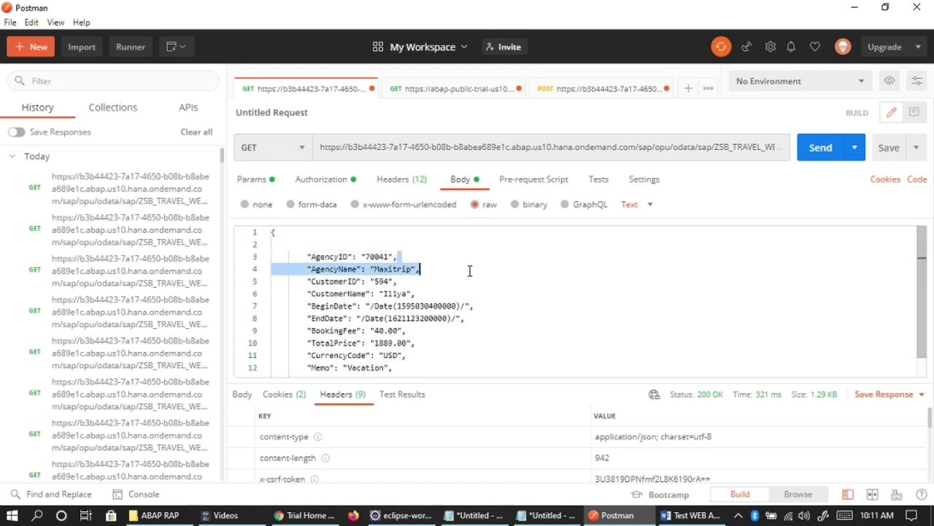
{"action": "key", "text": "BackSpace"}
{"action": "left_click_drag", "start_coordinate": [305, 282], "coordinate": [447, 293]}
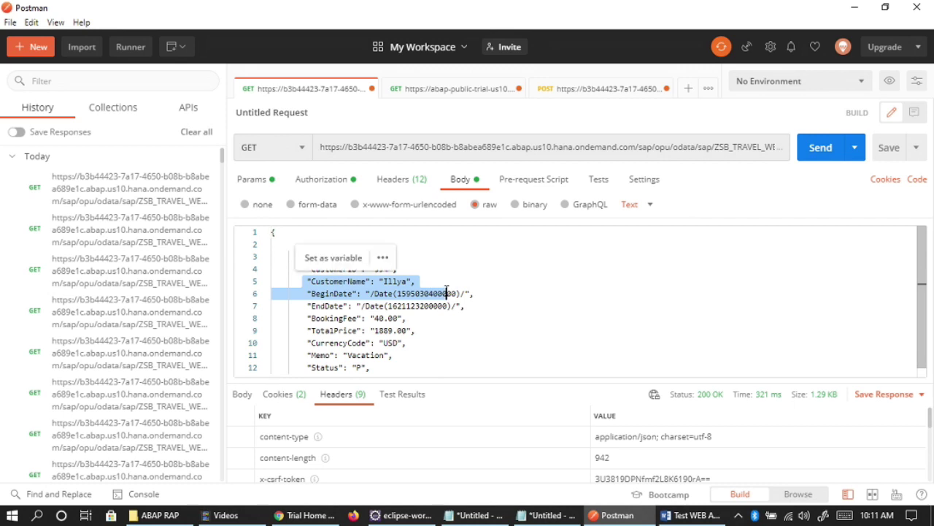
{"action": "key", "text": "shift+Up"}
{"action": "key", "text": "BackSpace"}
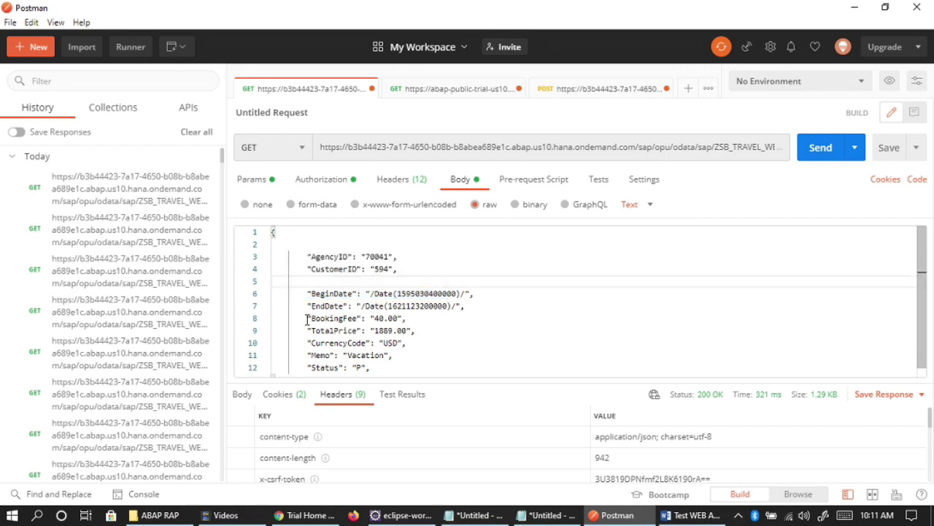
Delete the TotalPrice and Status properties from the request body.
{"action": "left_click_drag", "start_coordinate": [306, 333], "coordinate": [428, 326]}
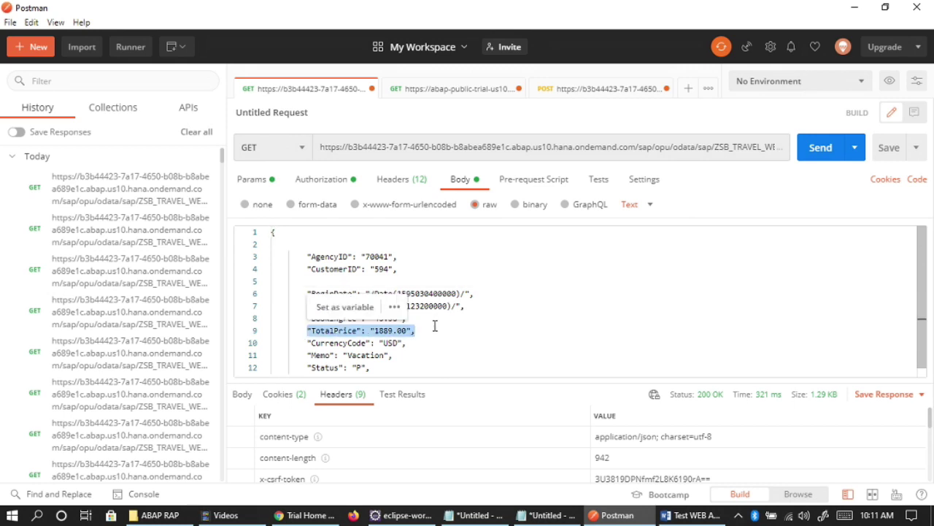
{"action": "key", "text": "BackSpace"}
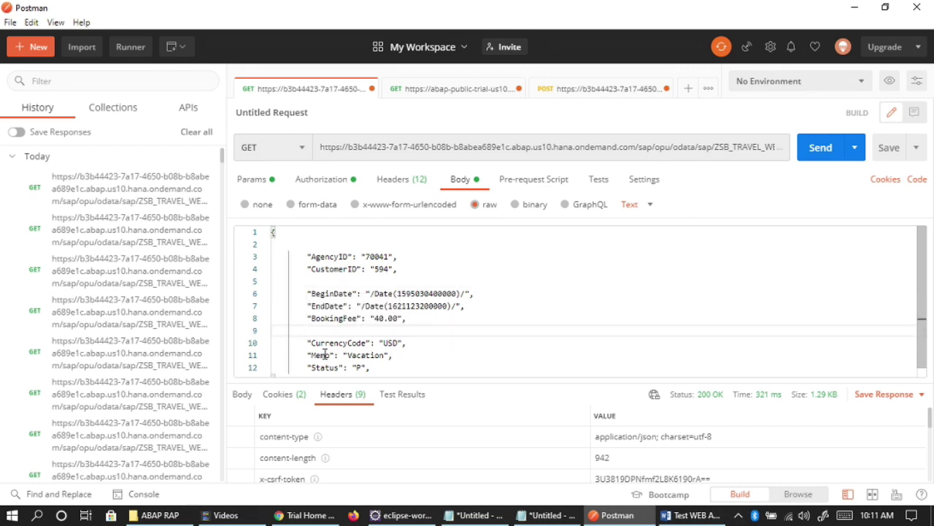
{"action": "left_click_drag", "start_coordinate": [386, 368], "coordinate": [299, 357]}
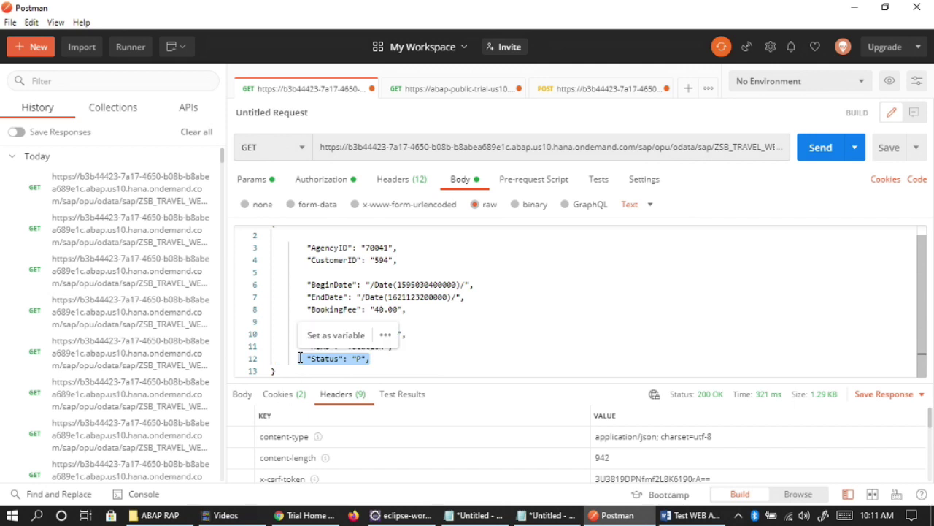
{"action": "key", "text": "BackSpace"}
Remove the blank lines after BookingFee, after CustomerID and above AgencyID in the request body.
{"action": "left_click", "coordinate": [416, 310]}
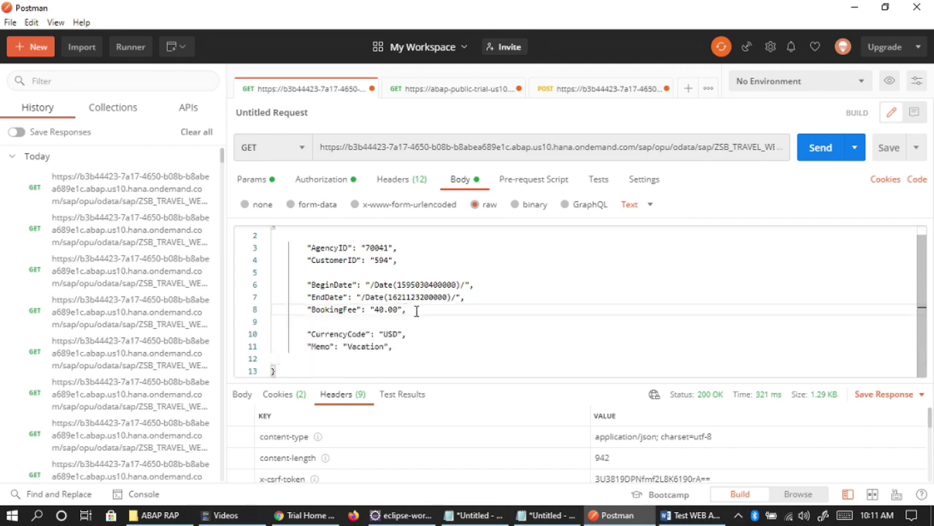
{"action": "key", "text": "Delete"}
{"action": "left_click", "coordinate": [418, 274]}
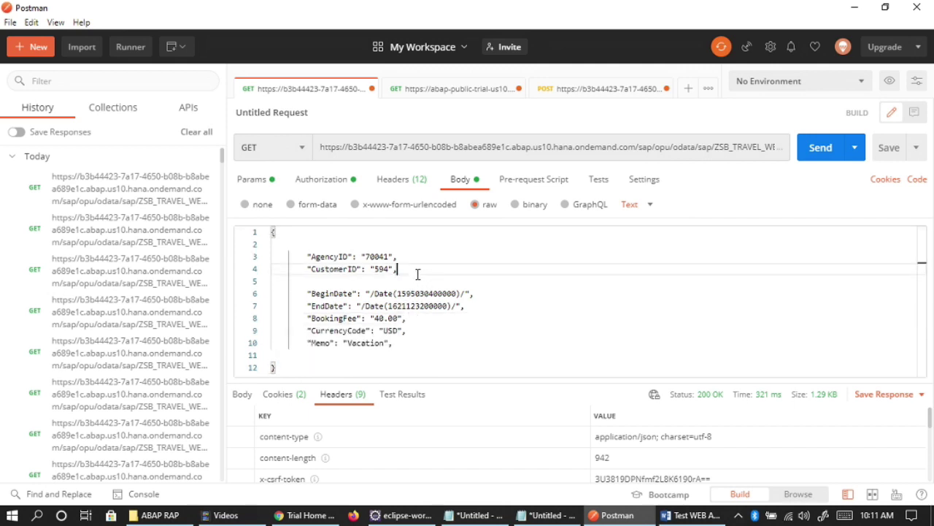
{"action": "key", "text": "Delete"}
{"action": "left_click", "coordinate": [406, 237]}
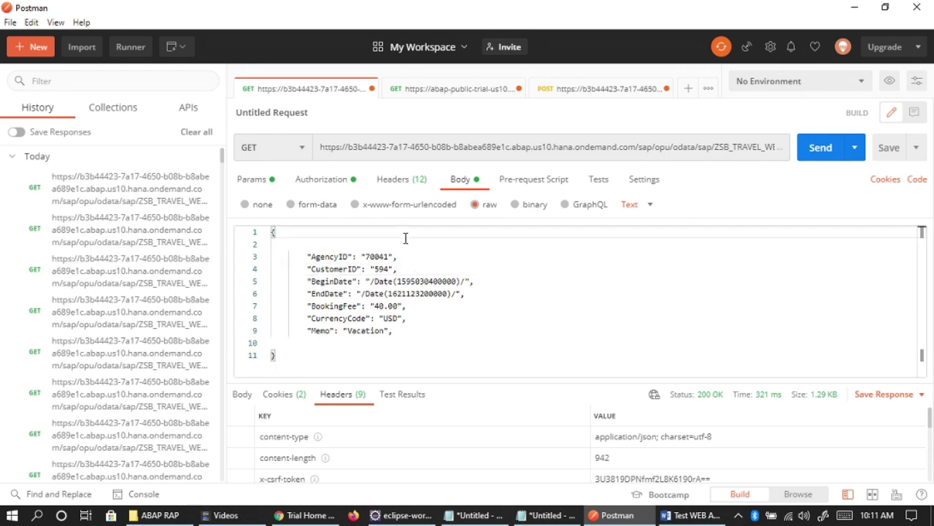
{"action": "key", "text": "Delete"}
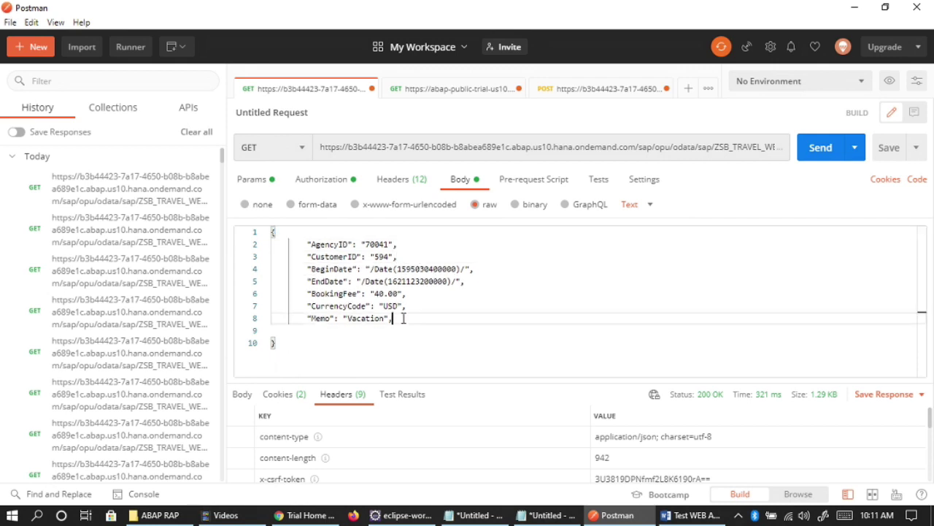
Change the Memo value in the request body to "Created from POSTMAN".
{"action": "left_click_drag", "start_coordinate": [398, 318], "coordinate": [311, 245]}
{"action": "left_click", "coordinate": [431, 324]}
{"action": "double_click", "coordinate": [369, 321]}
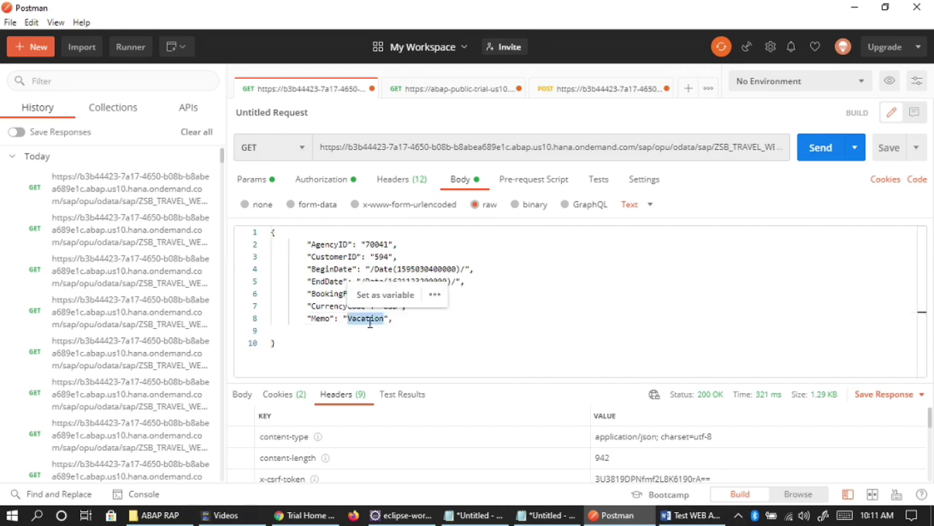
{"action": "type", "text": "Created from "}
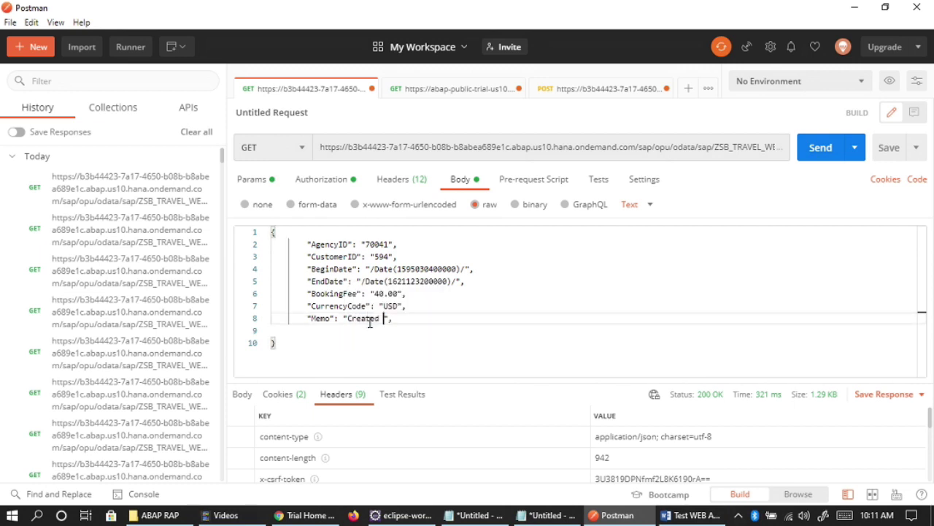
{"action": "type", "text": "POSTMAN"}
Copy the CSRF token from the response headers and paste it as the x-csrf-token request header's value, replacing fetch.
{"action": "left_click_drag", "start_coordinate": [409, 384], "coordinate": [409, 279]}
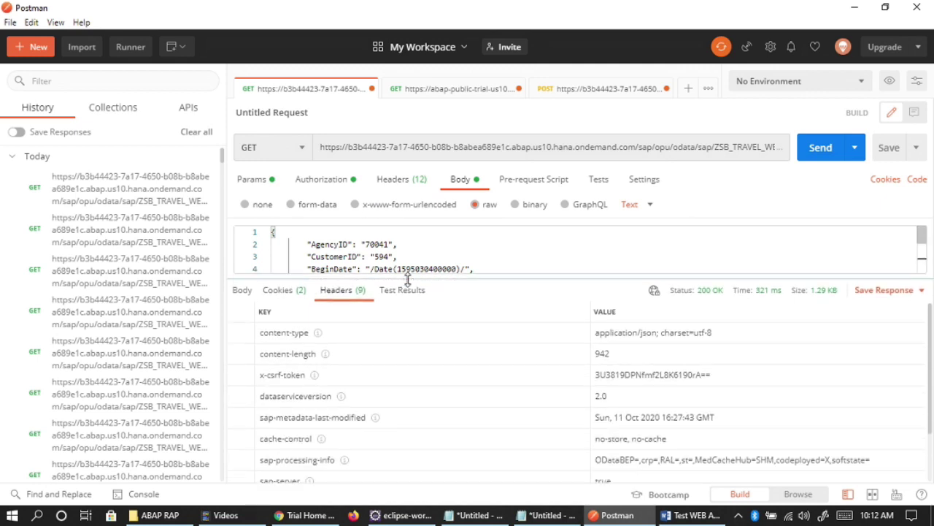
{"action": "triple_click", "coordinate": [647, 376]}
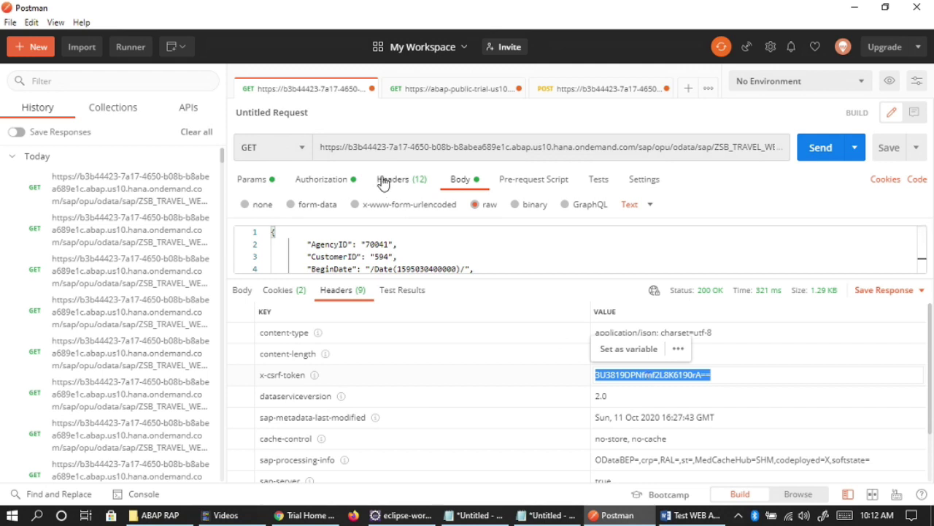
{"action": "left_click", "coordinate": [383, 181]}
{"action": "left_click", "coordinate": [513, 244]}
{"action": "key", "text": "BackSpace"}
{"action": "key", "text": "BackSpace"}
{"action": "key", "text": "BackSpace"}
{"action": "key", "text": "BackSpace"}
{"action": "key", "text": "BackSpace"}
{"action": "key", "text": "ctrl+v"}
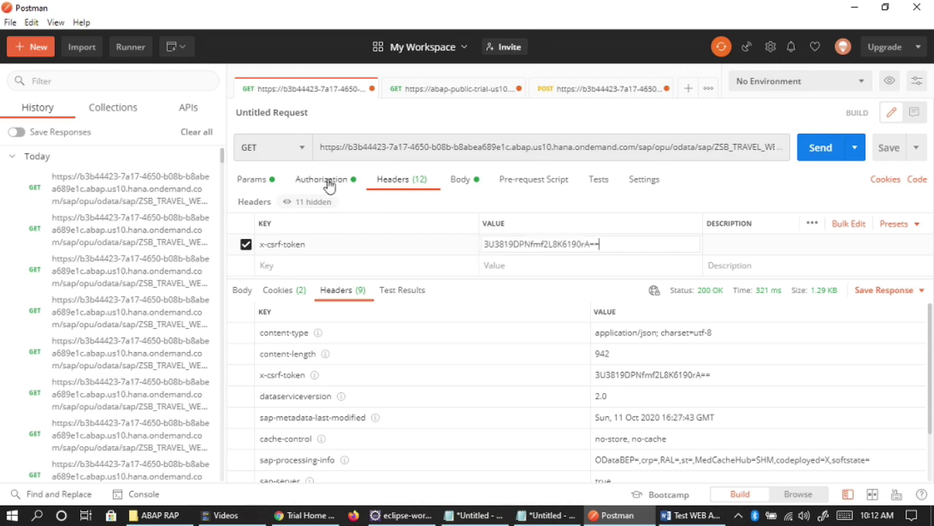
Change the request to a POST whose URL ends in ZSB_TRAVEL_WEBAPI_U/Travel, without the key and $format option, and send it.
{"action": "left_click", "coordinate": [303, 152]}
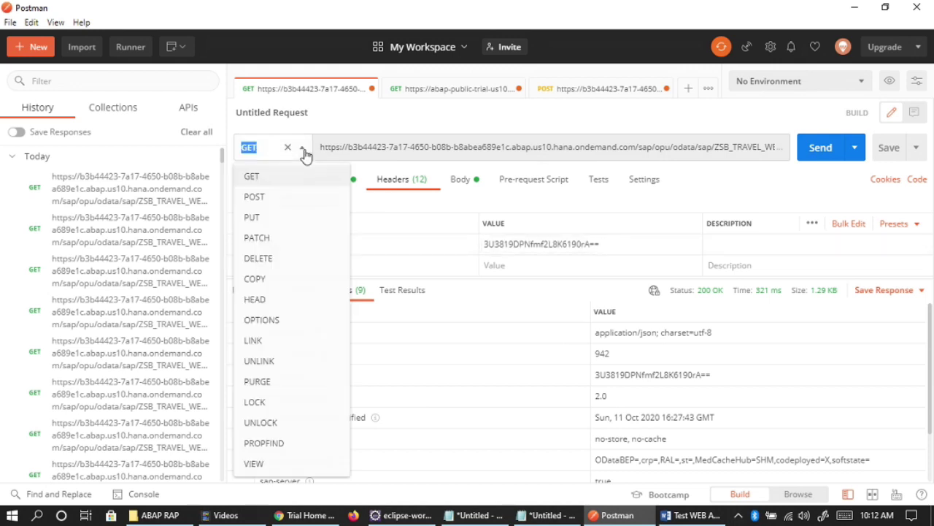
{"action": "left_click", "coordinate": [265, 200]}
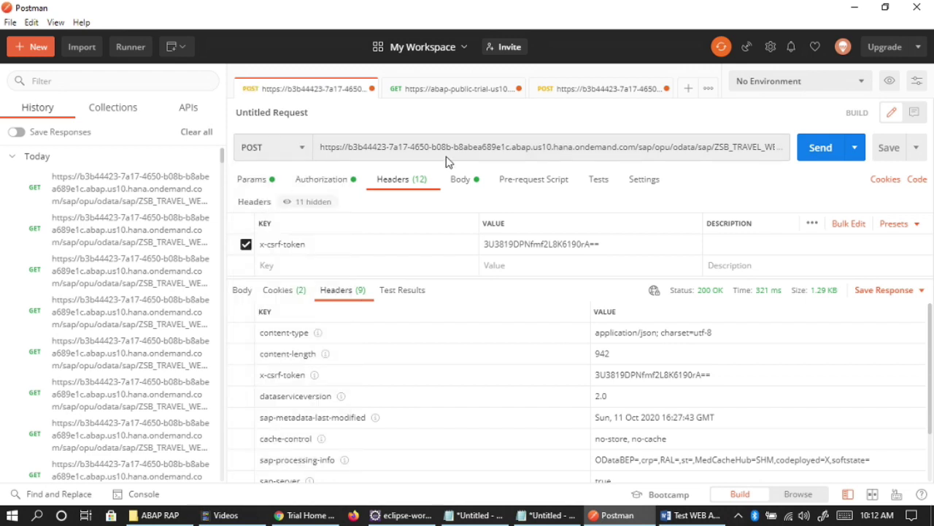
{"action": "left_click", "coordinate": [469, 146]}
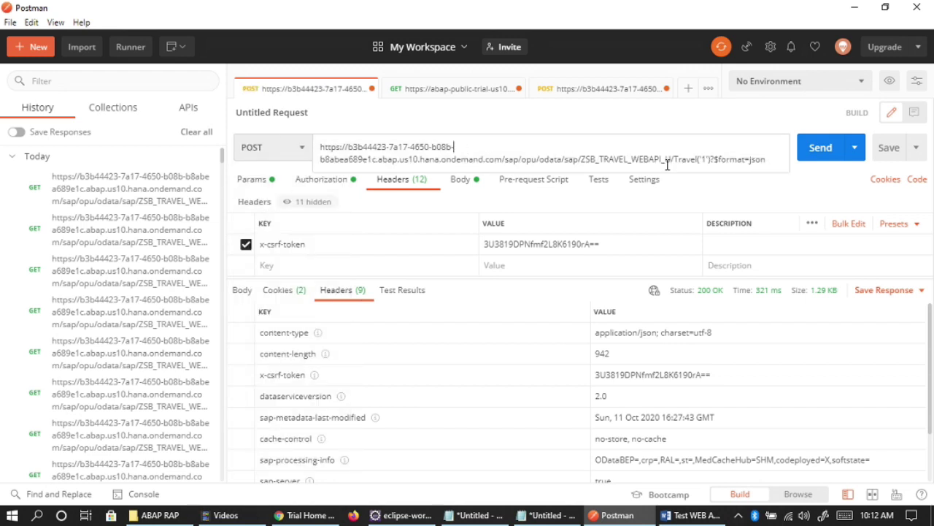
{"action": "left_click_drag", "start_coordinate": [694, 158], "coordinate": [774, 157]}
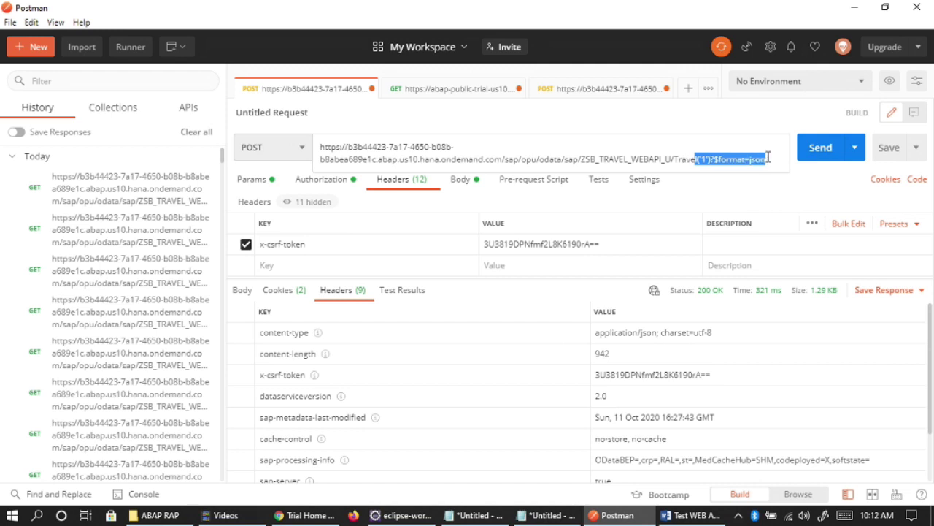
{"action": "key", "text": "BackSpace"}
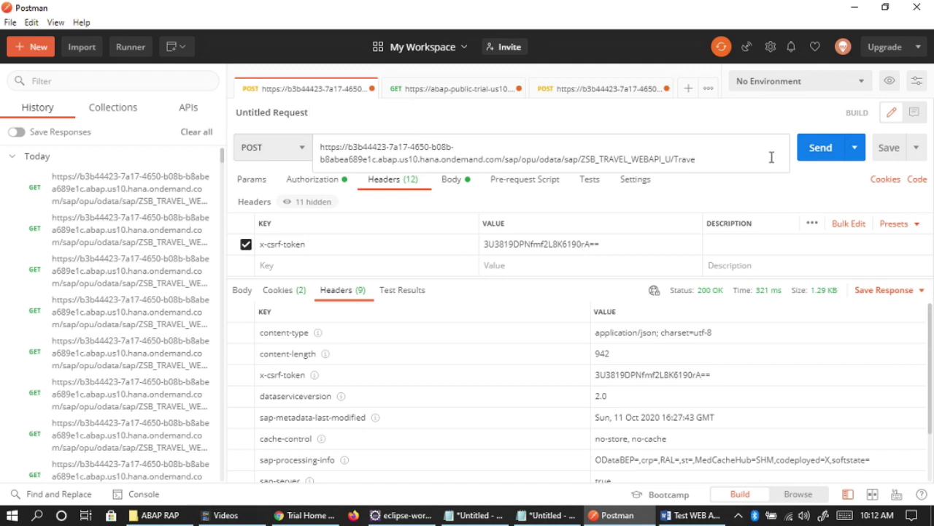
{"action": "type", "text": "l"}
{"action": "left_click", "coordinate": [693, 146]}
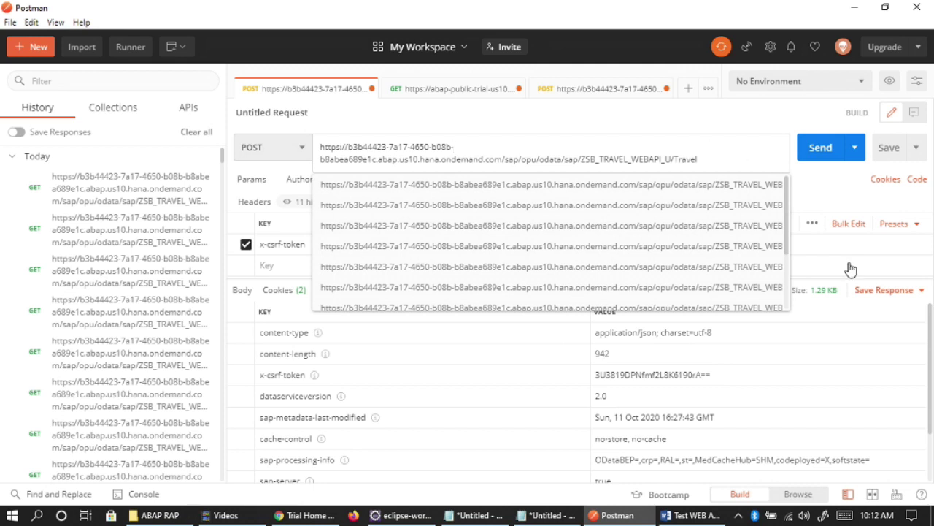
{"action": "left_click", "coordinate": [854, 330]}
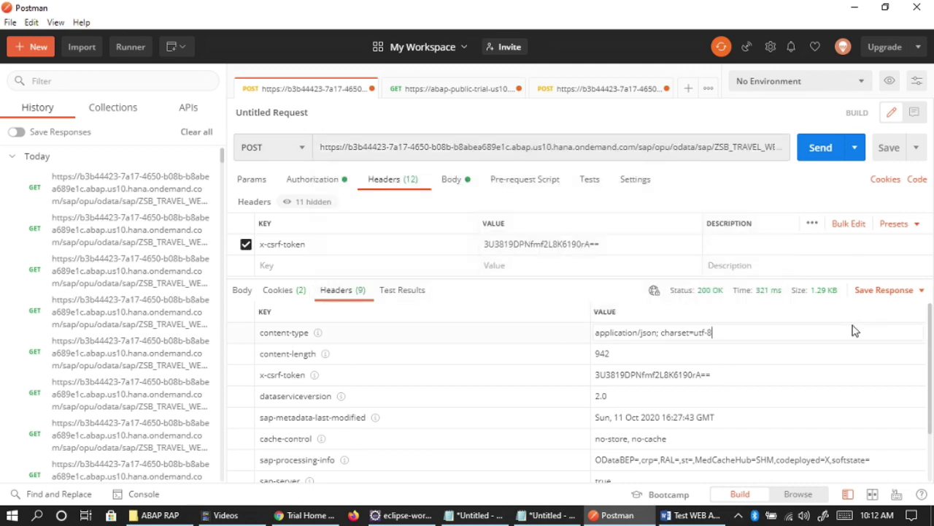
{"action": "left_click", "coordinate": [815, 149]}
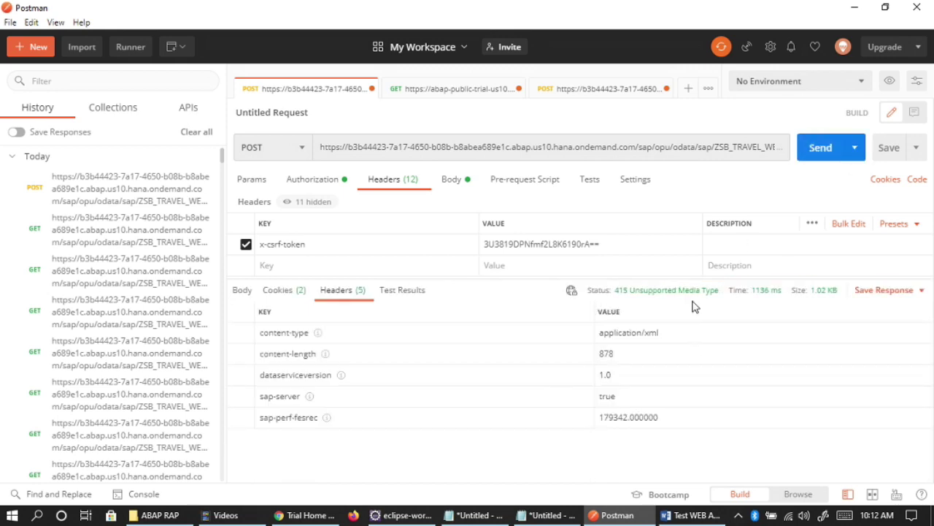
Add a Content-Type request header with the value application/json and go back to the request body.
{"action": "left_click", "coordinate": [349, 265]}
{"action": "type", "text": "con"}
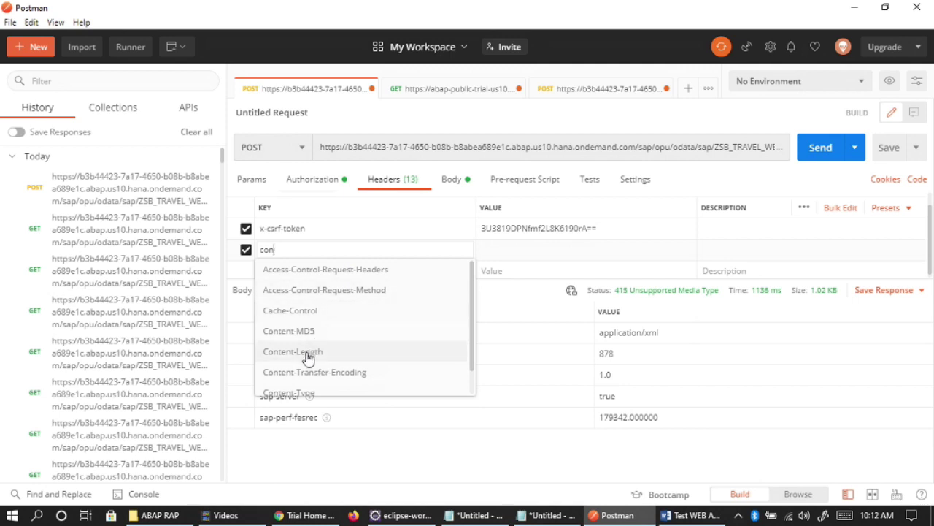
{"action": "left_click", "coordinate": [311, 392]}
{"action": "left_click", "coordinate": [519, 245]}
{"action": "type", "text": "application/json"}
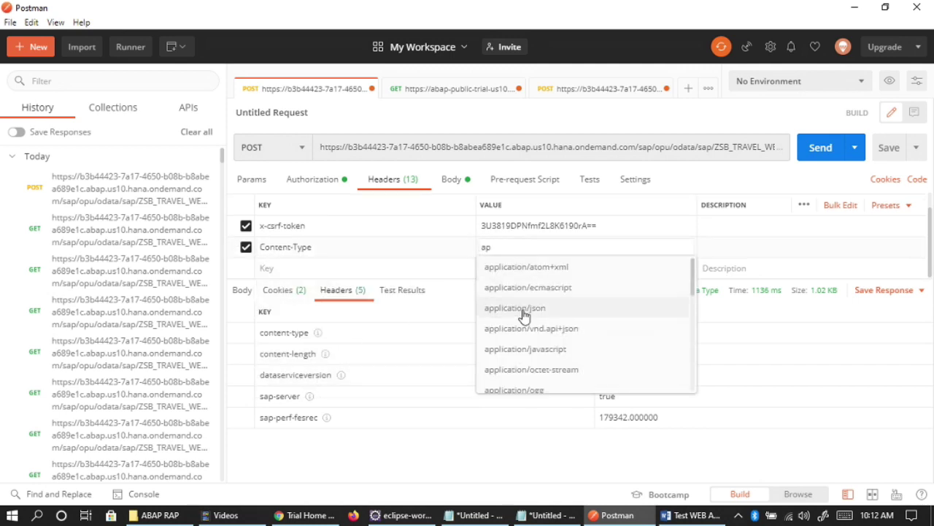
{"action": "left_click", "coordinate": [523, 310]}
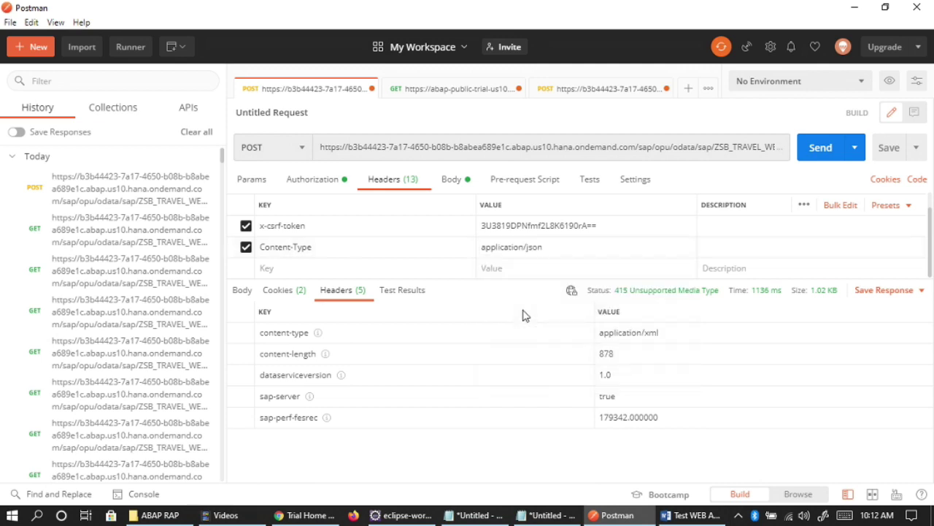
{"action": "left_click", "coordinate": [451, 179]}
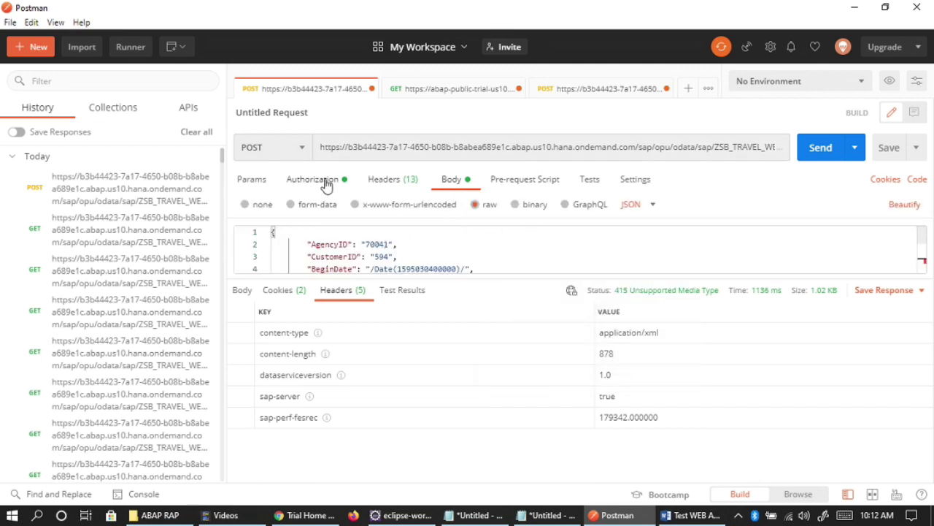
Send the POST request and examine its URL, request headers and the XML response body.
{"action": "left_click", "coordinate": [812, 151]}
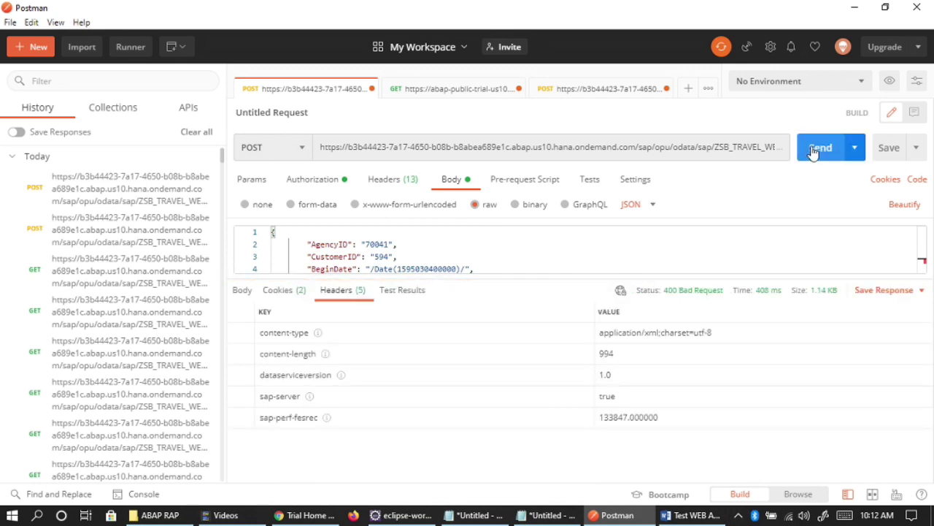
{"action": "left_click", "coordinate": [559, 148]}
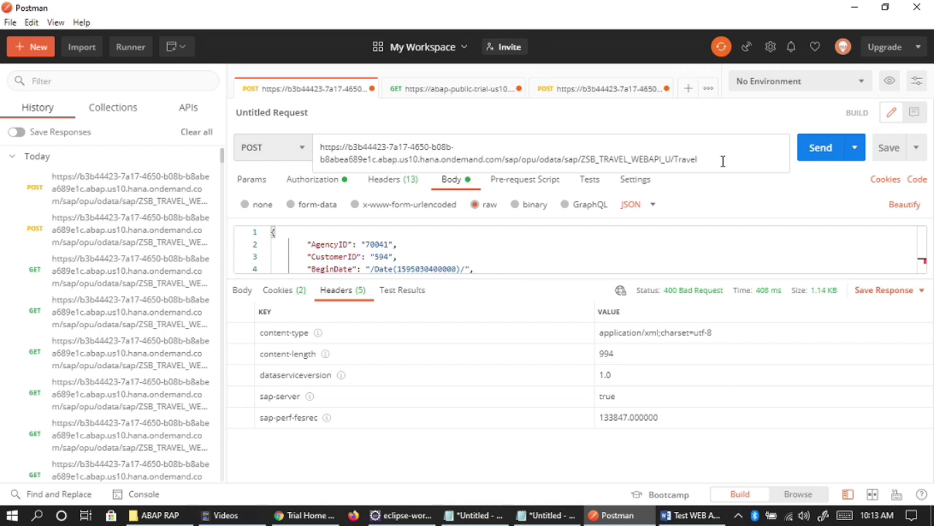
{"action": "left_click", "coordinate": [393, 182]}
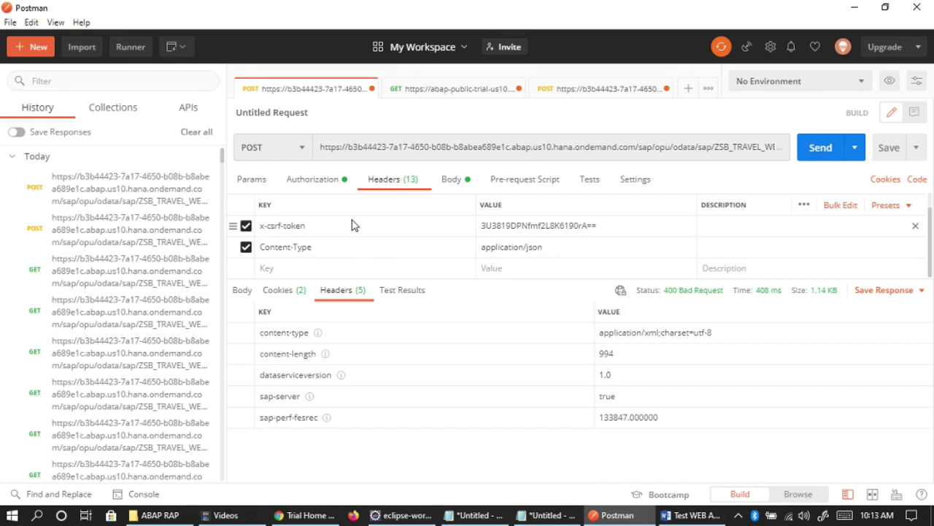
{"action": "left_click", "coordinate": [241, 290]}
{"action": "scroll", "coordinate": [406, 393], "scroll_direction": "down", "scroll_amount": 3}
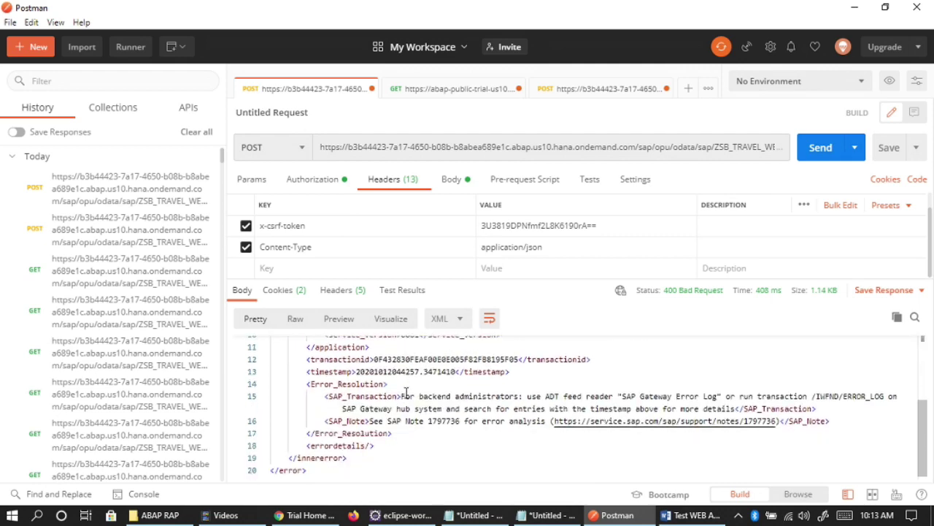
{"action": "scroll", "coordinate": [407, 393], "scroll_direction": "up", "scroll_amount": 1}
{"action": "scroll", "coordinate": [406, 393], "scroll_direction": "up", "scroll_amount": 1}
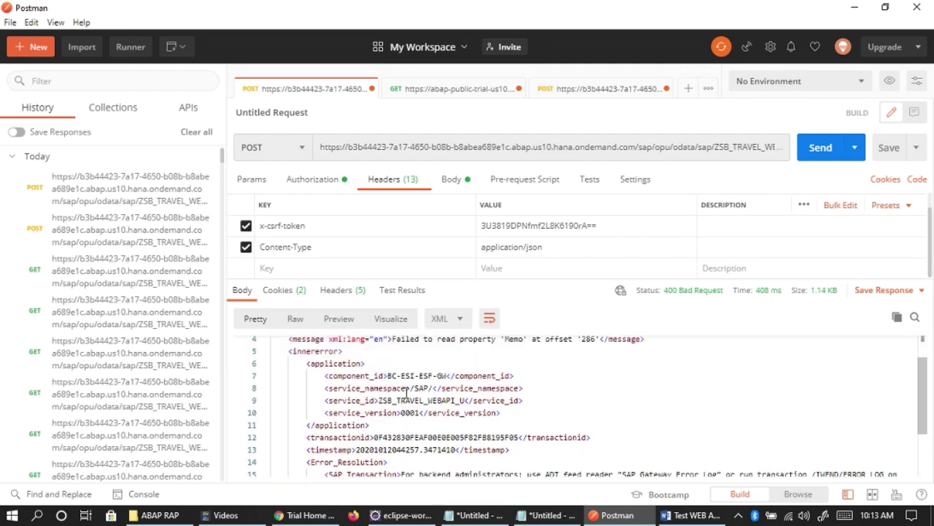
{"action": "scroll", "coordinate": [407, 393], "scroll_direction": "up", "scroll_amount": 1}
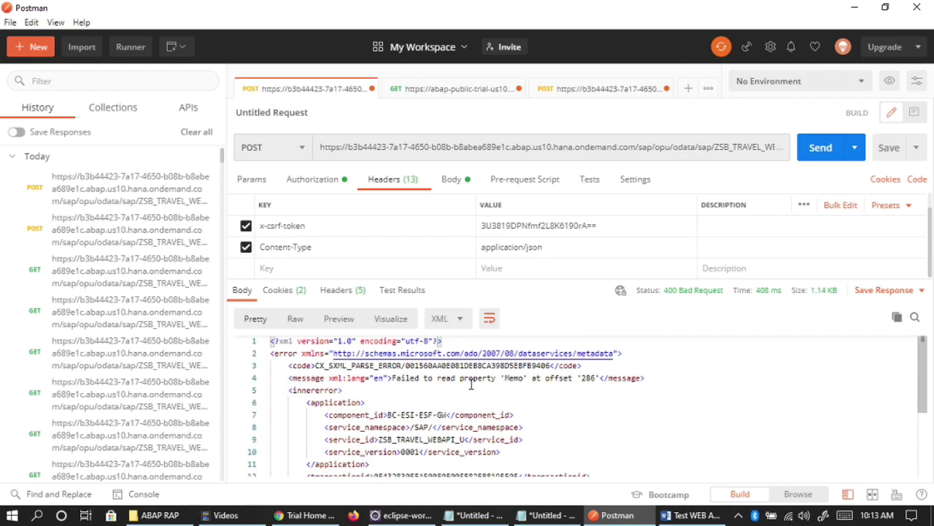
Remove the trailing comma after the Memo value in the JSON request body and send the POST request again.
{"action": "left_click_drag", "start_coordinate": [463, 280], "coordinate": [465, 368]}
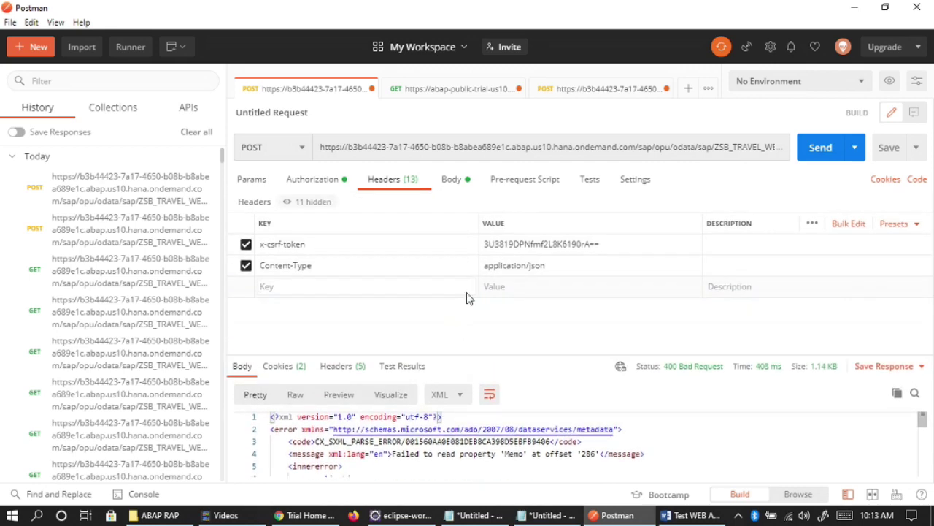
{"action": "left_click", "coordinate": [453, 179]}
{"action": "type", "text": ","}
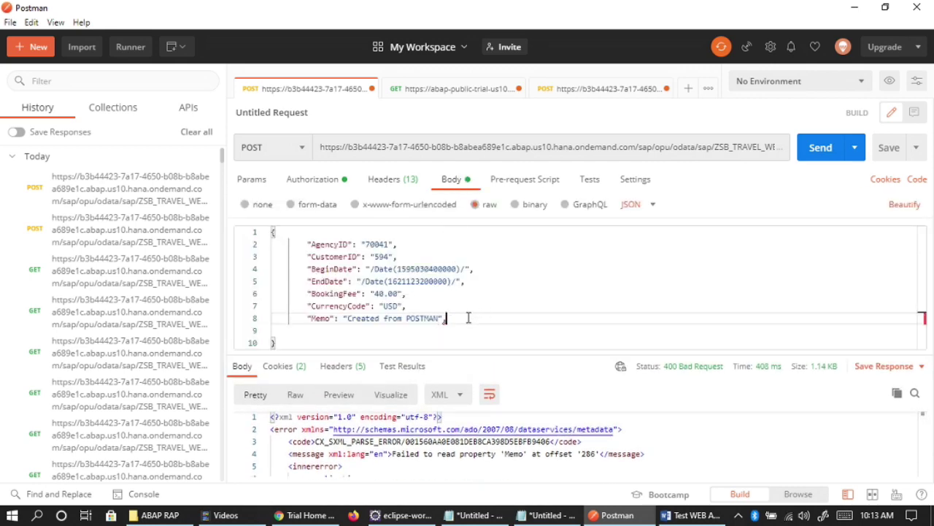
{"action": "key", "text": "BackSpace"}
{"action": "left_click", "coordinate": [814, 148]}
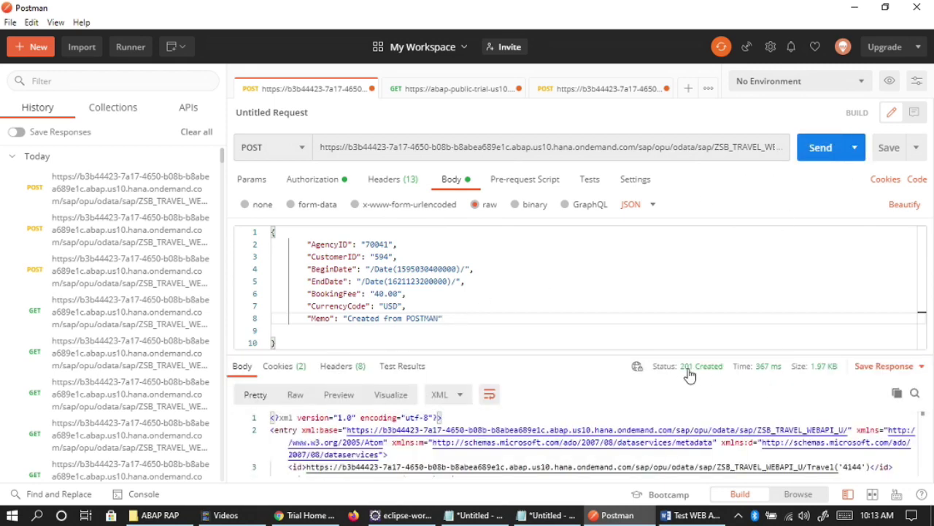
Examine the entry ID and the Travel properties in the XML response body.
{"action": "left_click_drag", "start_coordinate": [633, 354], "coordinate": [633, 279]}
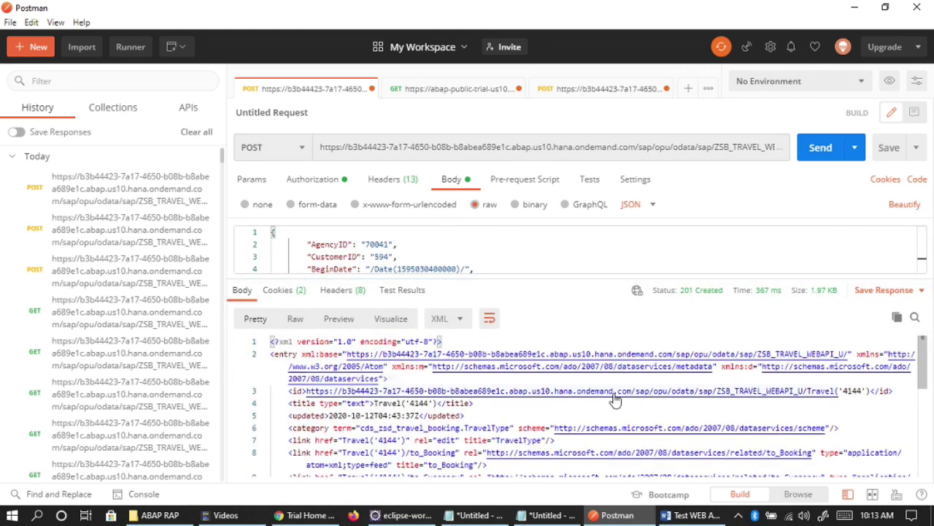
{"action": "scroll", "coordinate": [616, 394], "scroll_direction": "down", "scroll_amount": 2}
{"action": "scroll", "coordinate": [616, 394], "scroll_direction": "down", "scroll_amount": 1}
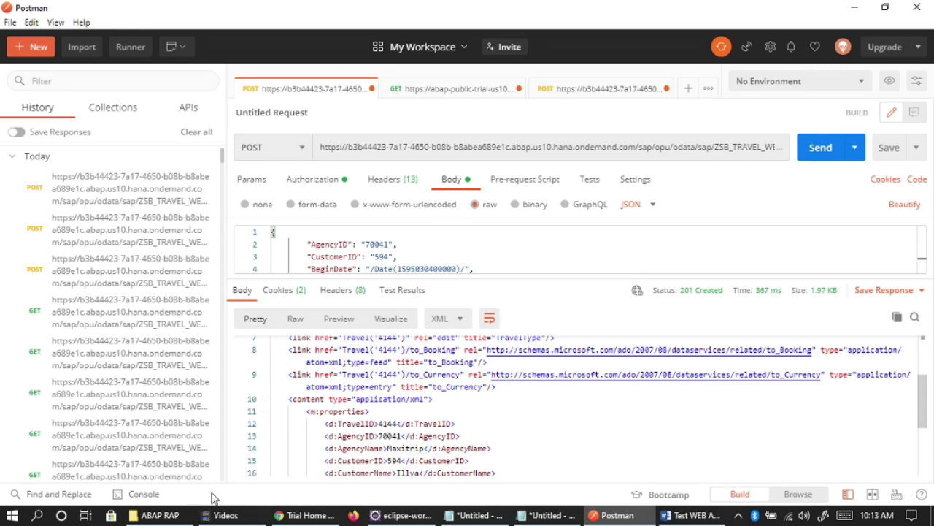
Switch to the Fiori Elements preview in the browser and reload the Travels list.
{"action": "left_click", "coordinate": [315, 515]}
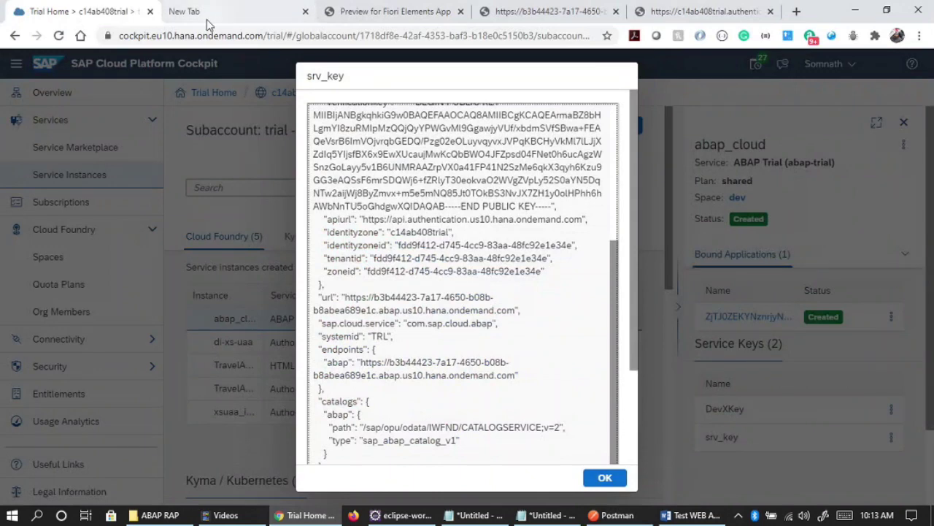
{"action": "left_click", "coordinate": [351, 15]}
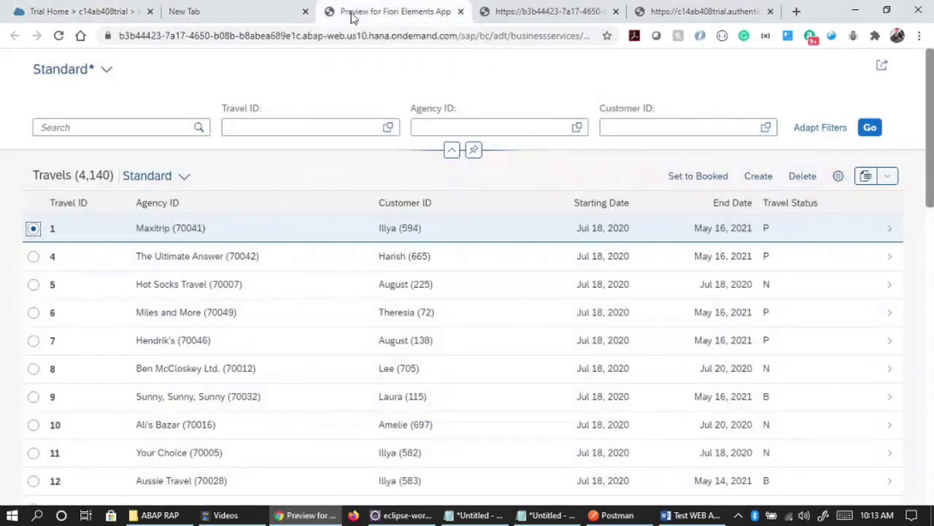
{"action": "key", "text": "alt+Tab"}
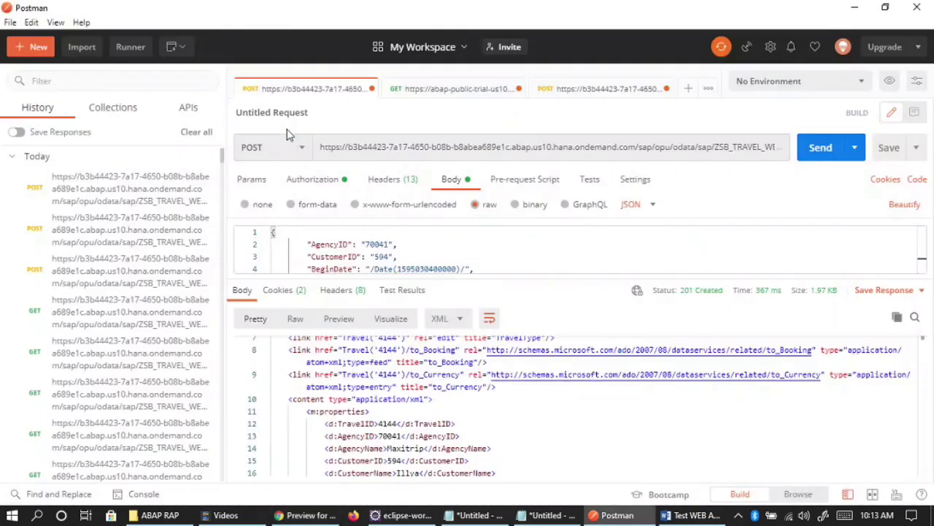
{"action": "key", "text": "alt+Tab"}
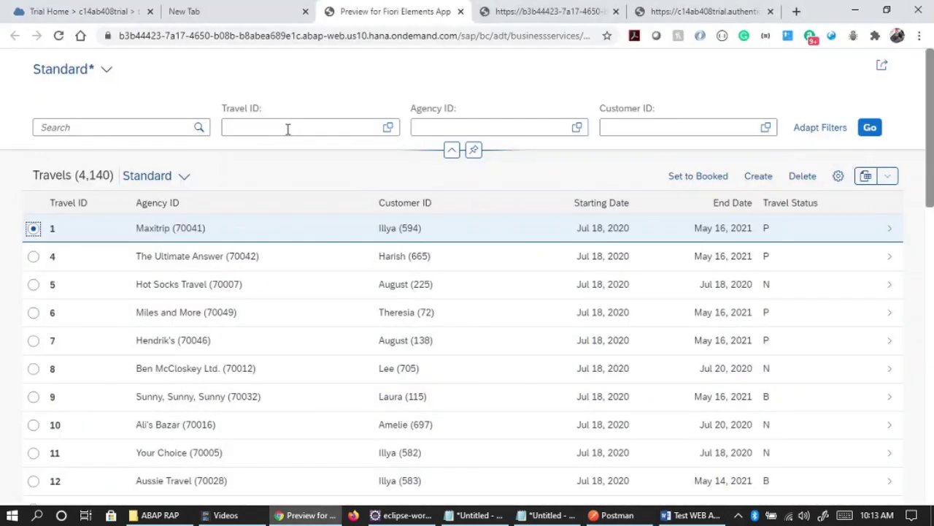
{"action": "left_click", "coordinate": [872, 129]}
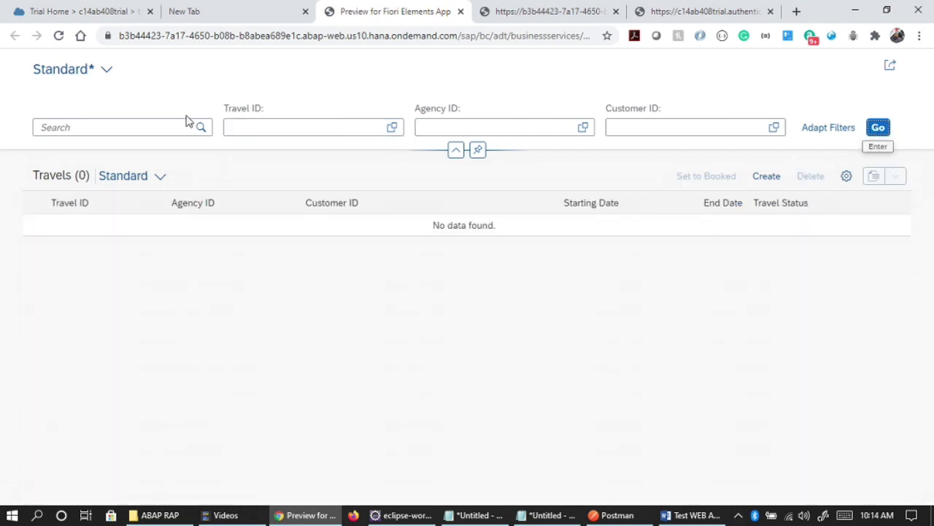
{"action": "left_click", "coordinate": [58, 37]}
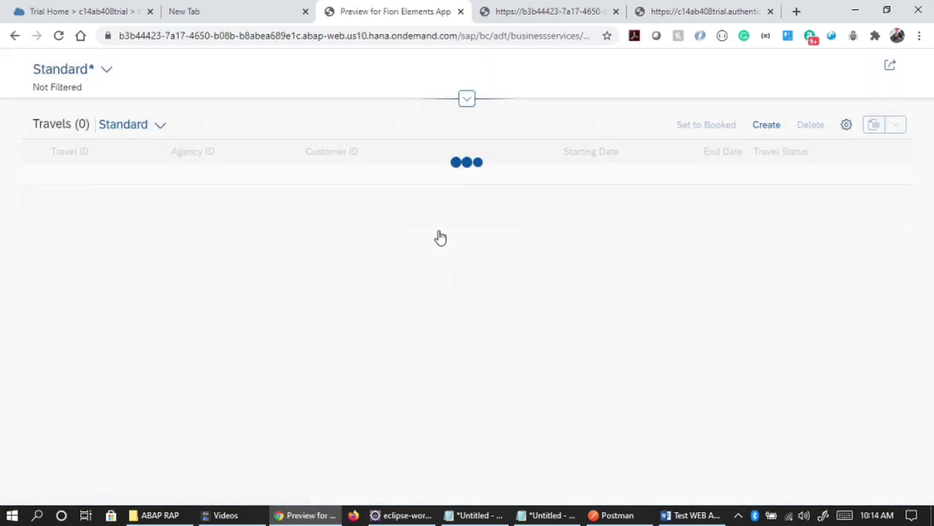
{"action": "scroll", "coordinate": [440, 237], "scroll_direction": "down", "scroll_amount": 3}
{"action": "scroll", "coordinate": [440, 236], "scroll_direction": "up", "scroll_amount": 3}
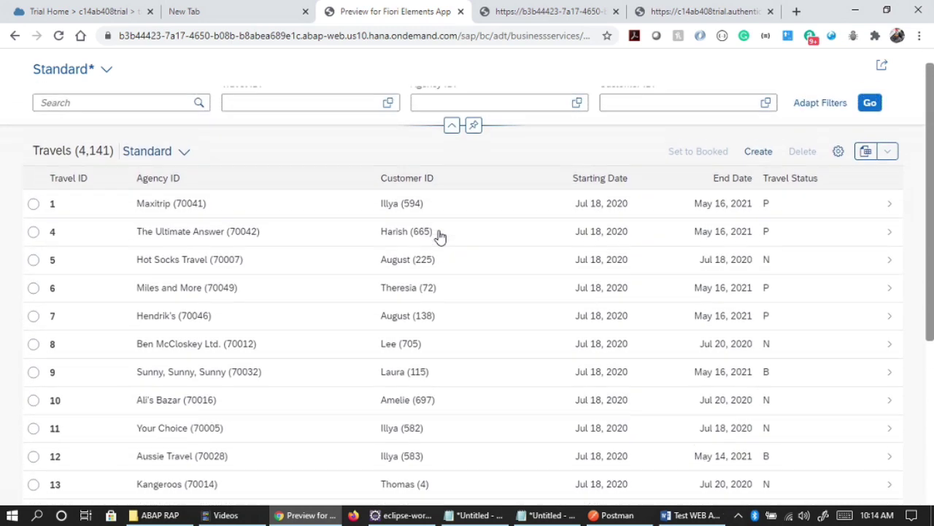
Filter the Travels list by Travel ID 4144 and open that travel's details.
{"action": "left_click", "coordinate": [304, 120]}
{"action": "type", "text": "4144"}
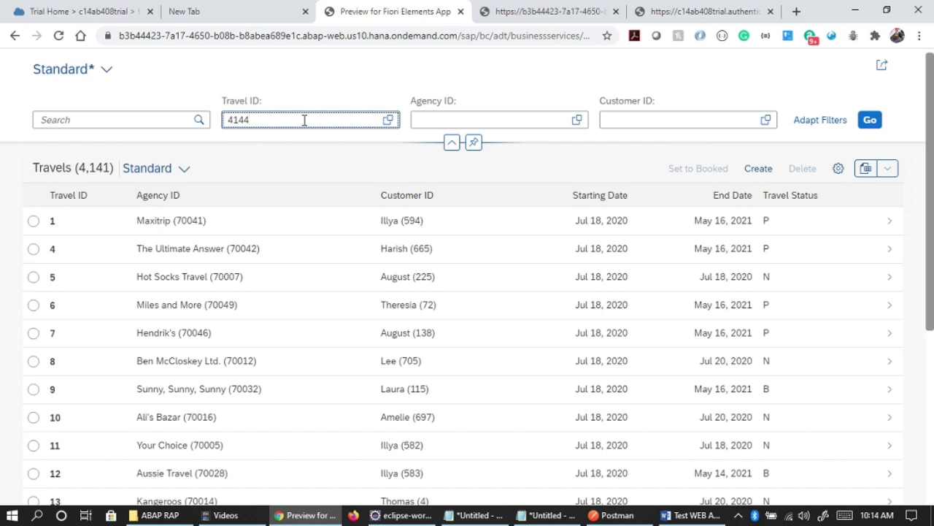
{"action": "key", "text": "Return"}
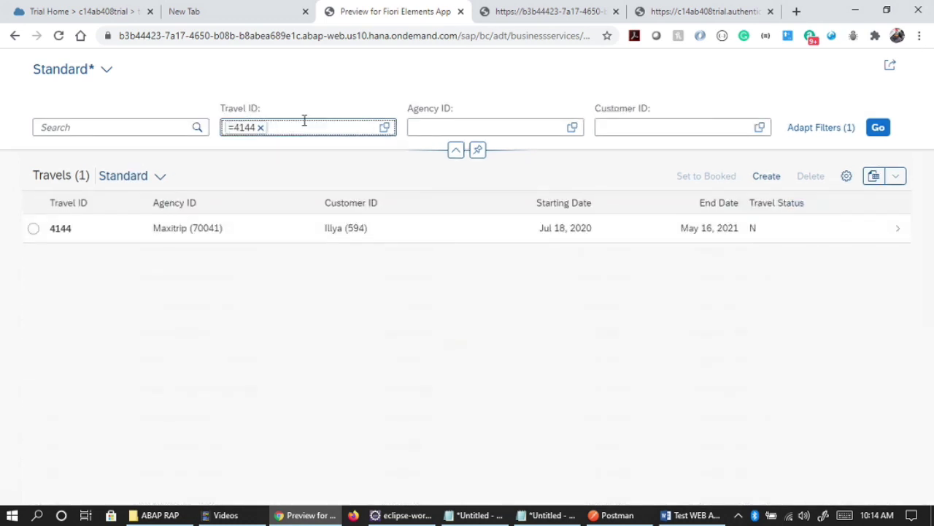
{"action": "left_click", "coordinate": [307, 232]}
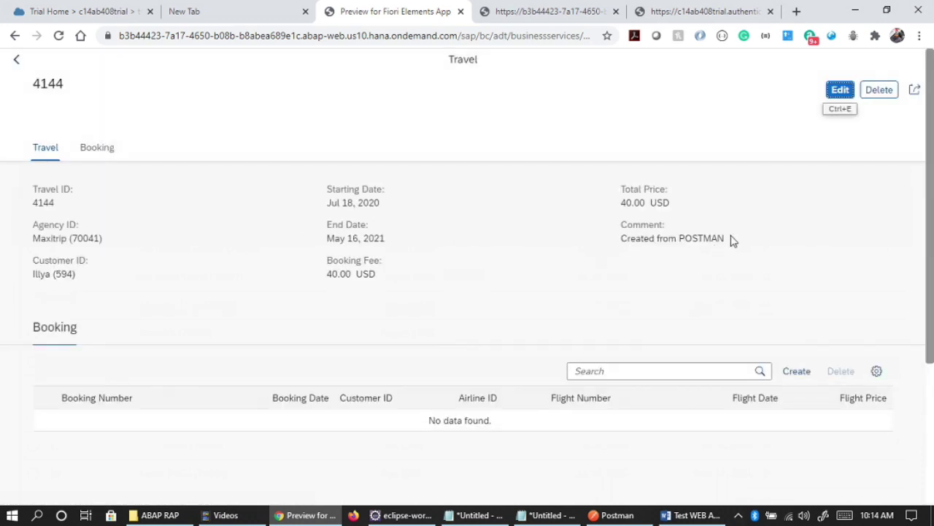
Switch back to Postman and change the Memo value in the request body to "Update from POSTMAN".
{"action": "left_click", "coordinate": [618, 515]}
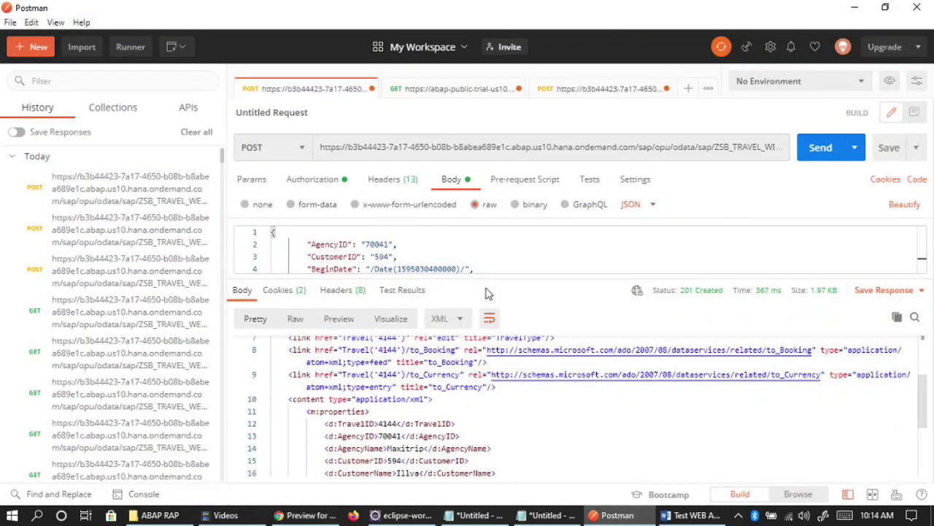
{"action": "left_click_drag", "start_coordinate": [488, 280], "coordinate": [467, 378]}
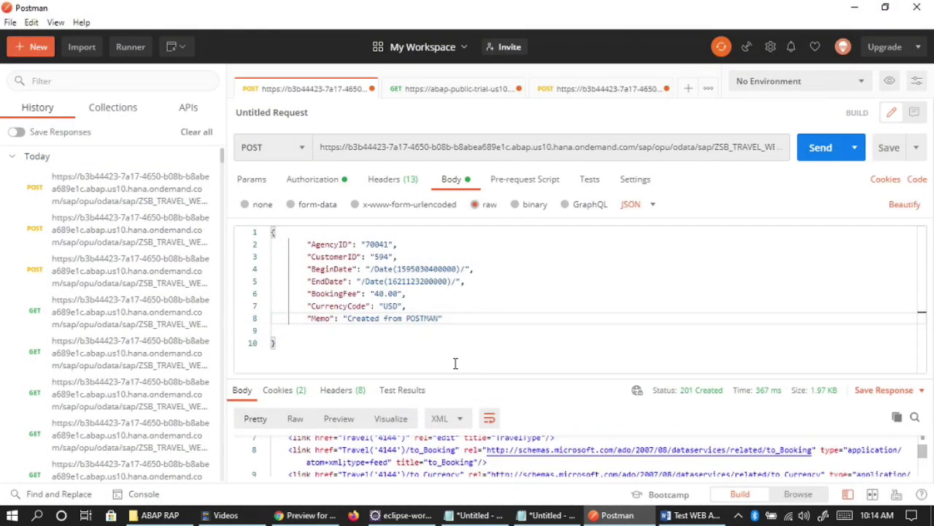
{"action": "double_click", "coordinate": [366, 324]}
{"action": "type", "text": "Update"}
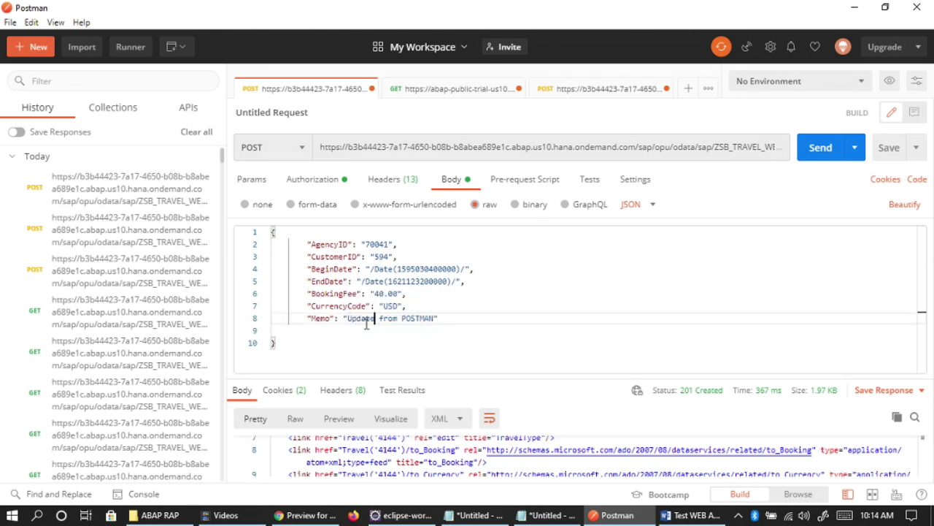
Change the request method to PATCH, check the request headers and send the request.
{"action": "left_click", "coordinate": [299, 149]}
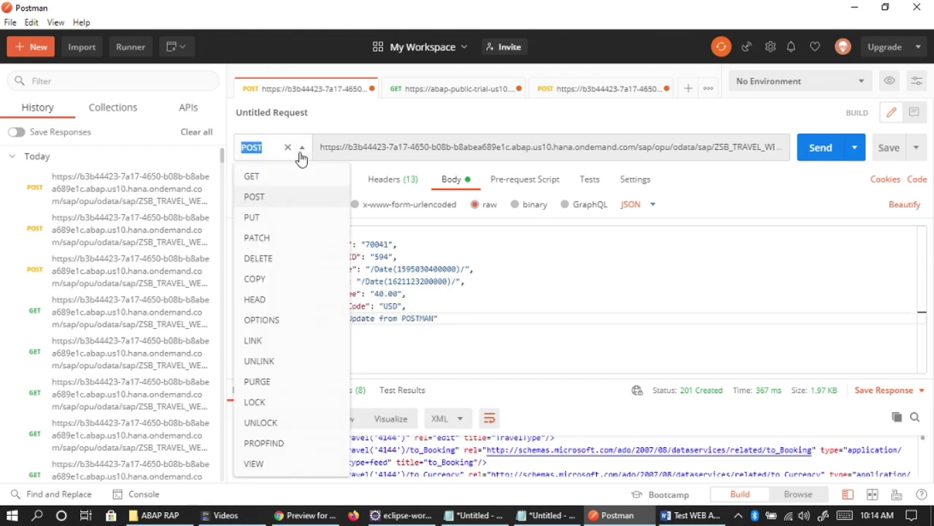
{"action": "left_click", "coordinate": [280, 235]}
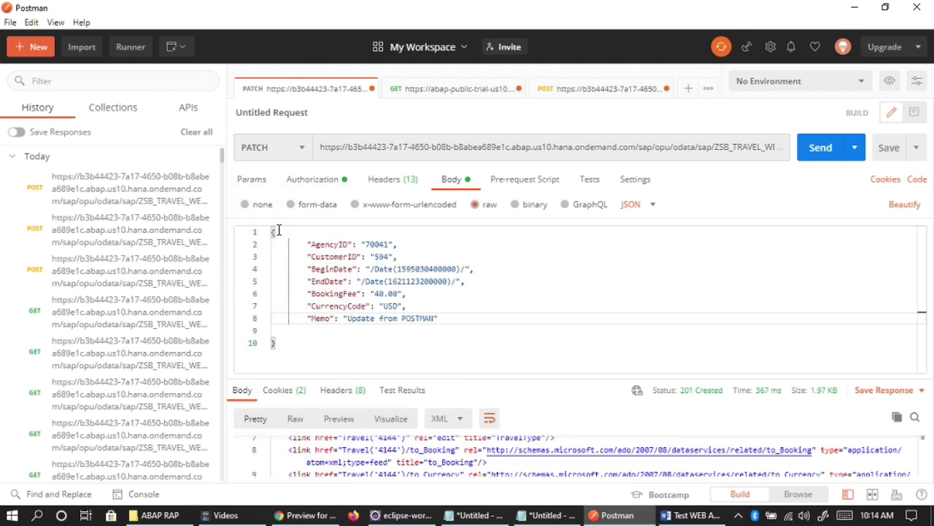
{"action": "left_click", "coordinate": [389, 182]}
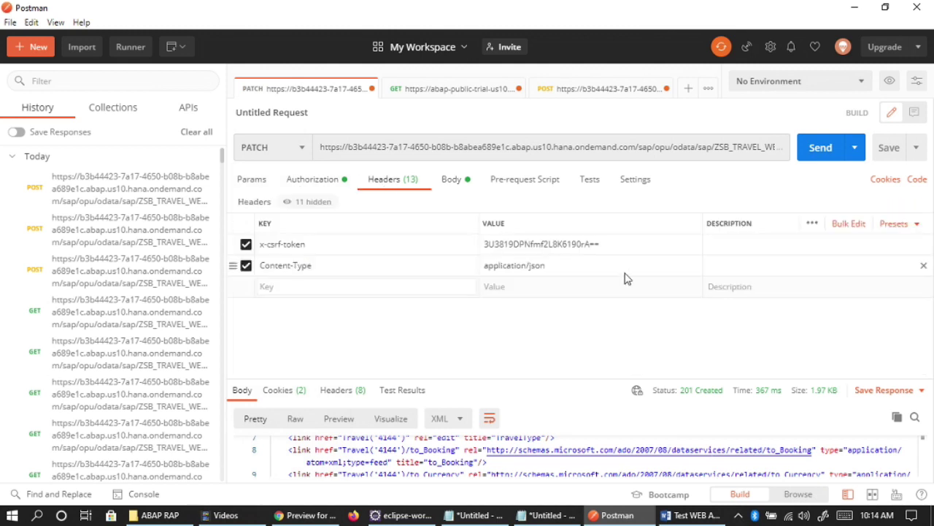
{"action": "left_click", "coordinate": [808, 148]}
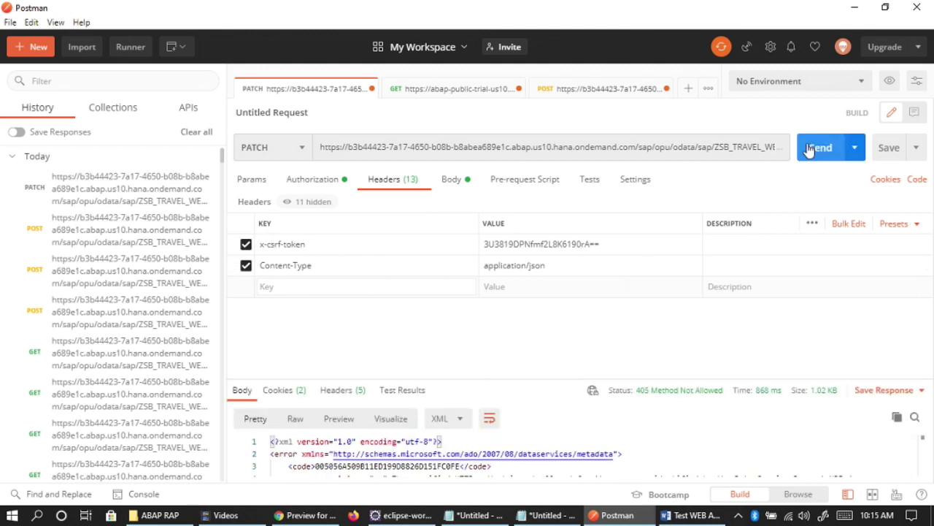
Append the key ('4144') to the Travel entity set in the request URL and send the PATCH request.
{"action": "left_click", "coordinate": [594, 151]}
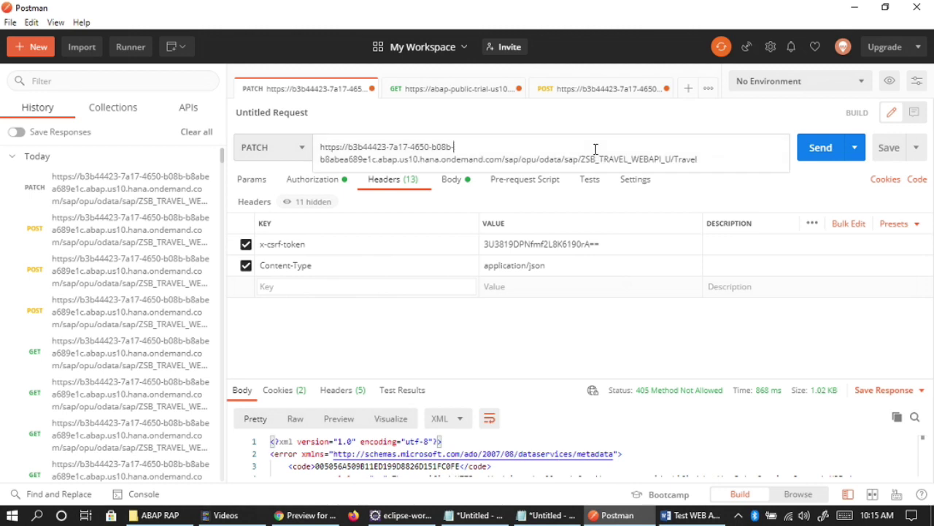
{"action": "left_click", "coordinate": [710, 160]}
{"action": "type", "text": "('4"}
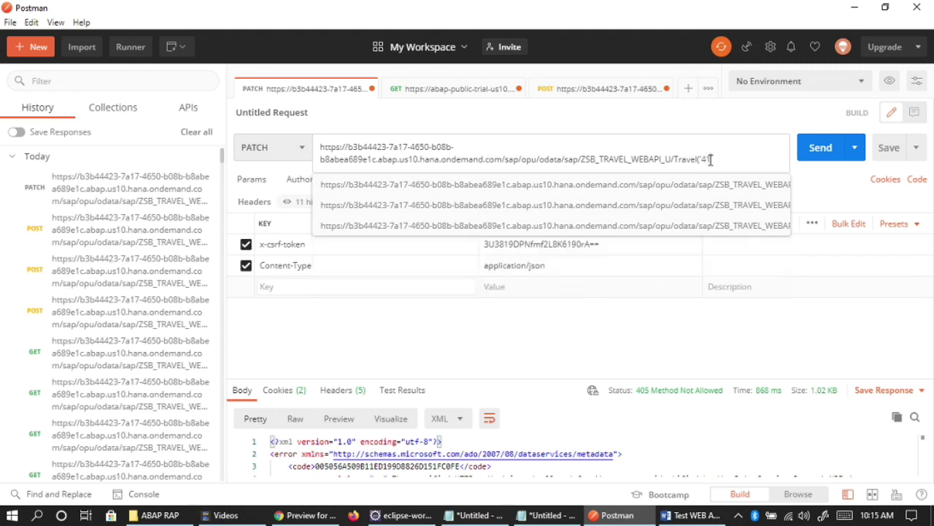
{"action": "type", "text": "144')"}
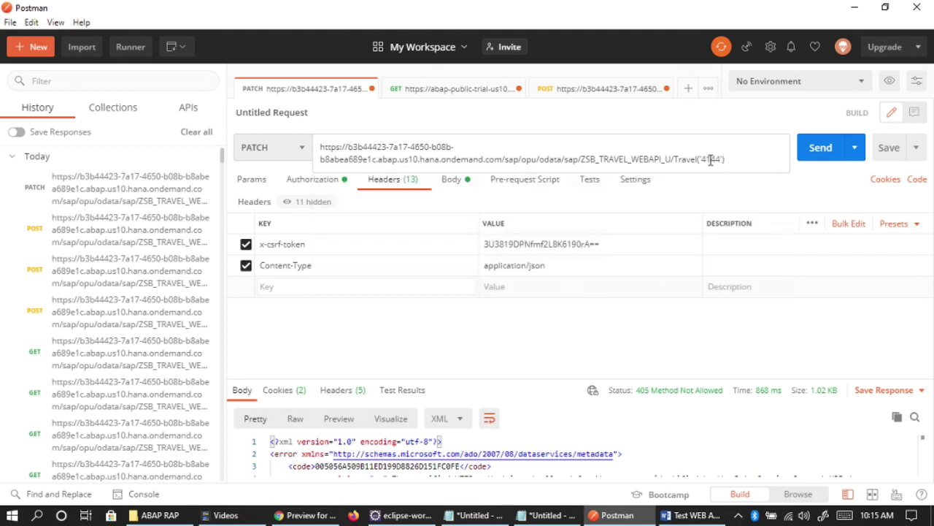
{"action": "left_click", "coordinate": [819, 151]}
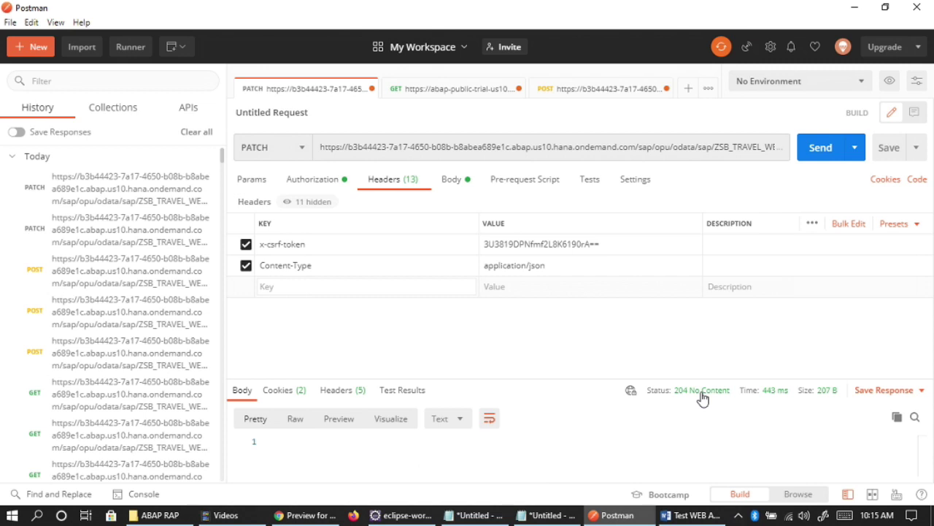
{"action": "mouse_move", "coordinate": [703, 397]}
Switch to the Fiori preview in Chrome, refresh the Travels list and reopen travel 4144 to check its Comment.
{"action": "left_click", "coordinate": [306, 515]}
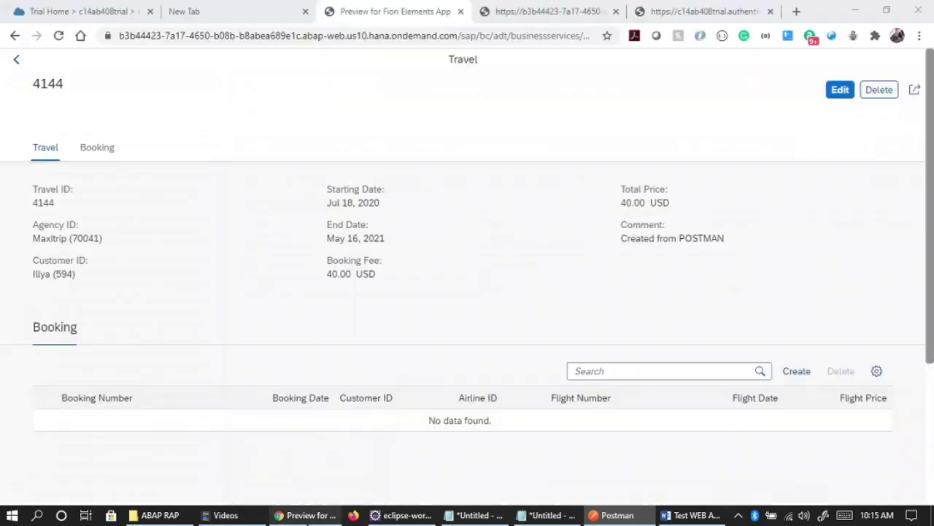
{"action": "left_click", "coordinate": [13, 61]}
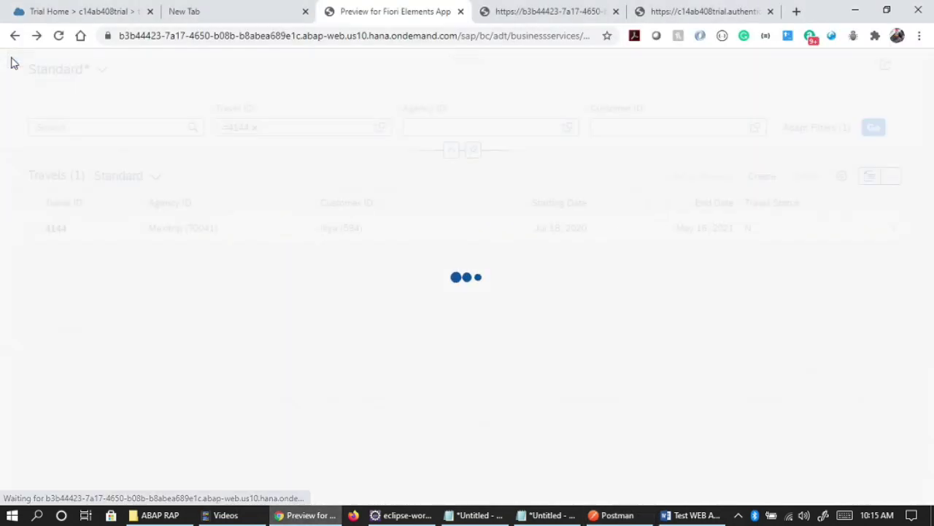
{"action": "left_click", "coordinate": [878, 130]}
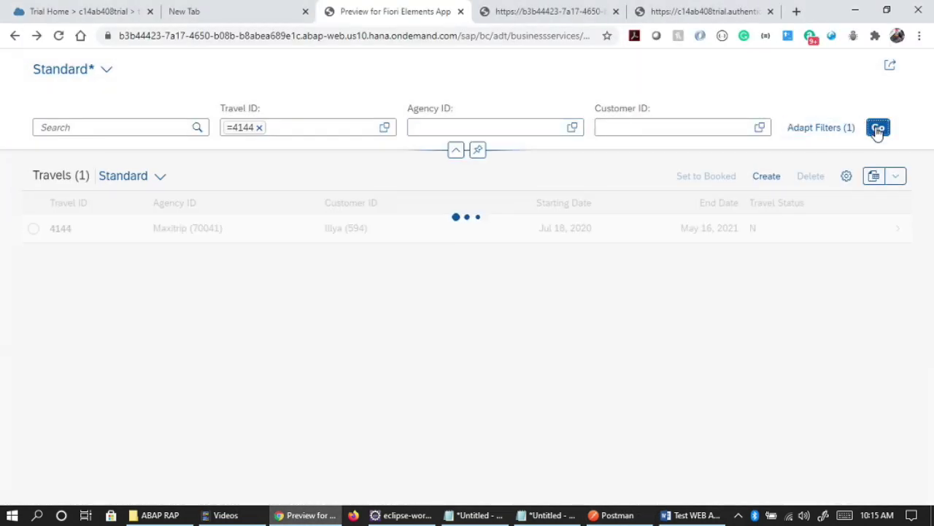
{"action": "left_click", "coordinate": [679, 229]}
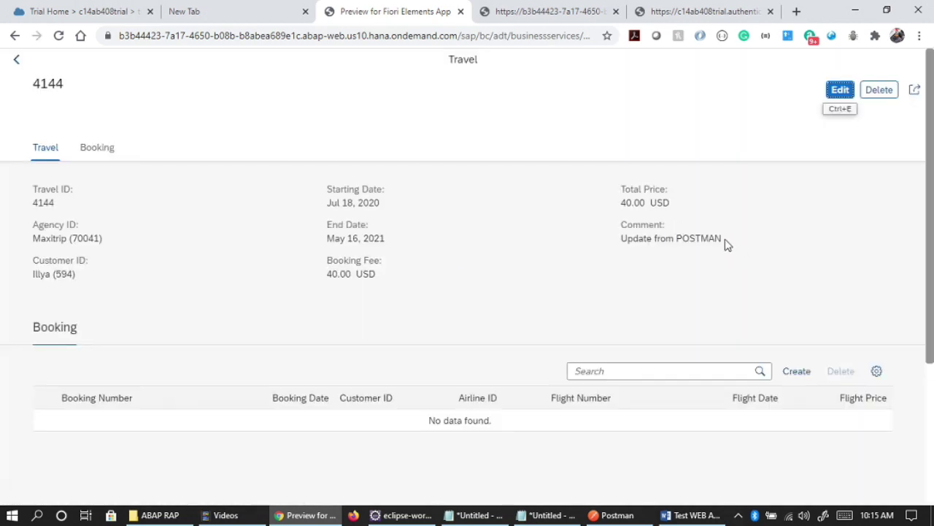
{"action": "left_click_drag", "start_coordinate": [726, 241], "coordinate": [621, 238]}
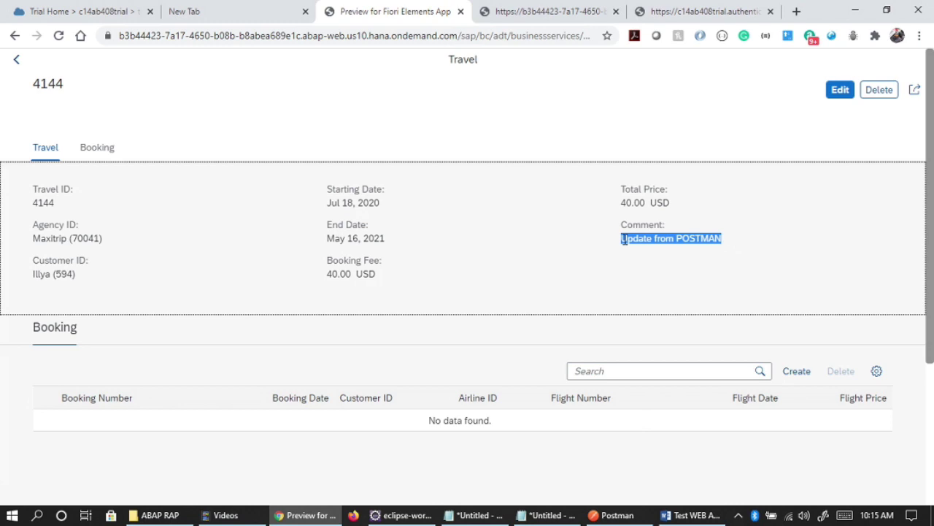
Switch back to Postman, change the request method to DELETE, disable the Content-Type header and send the request for Travel('4144').
{"action": "left_click", "coordinate": [616, 515]}
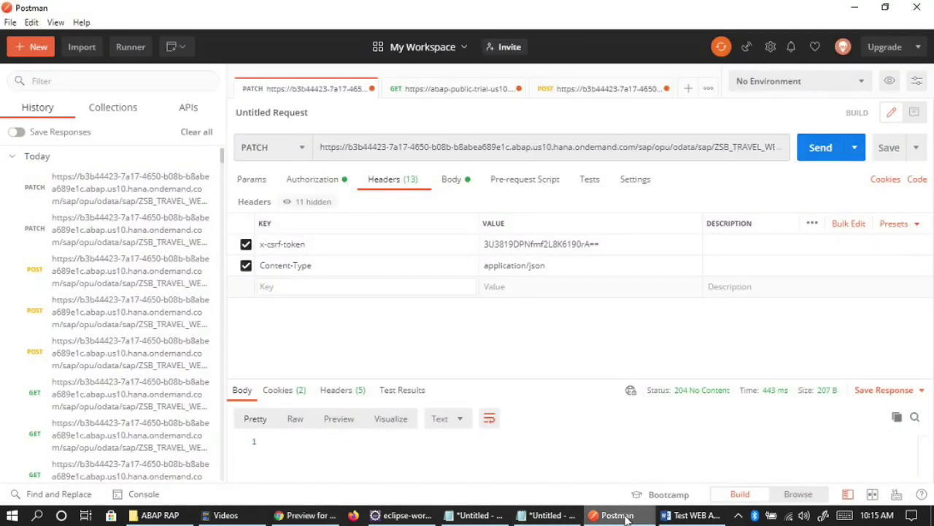
{"action": "left_click", "coordinate": [301, 147]}
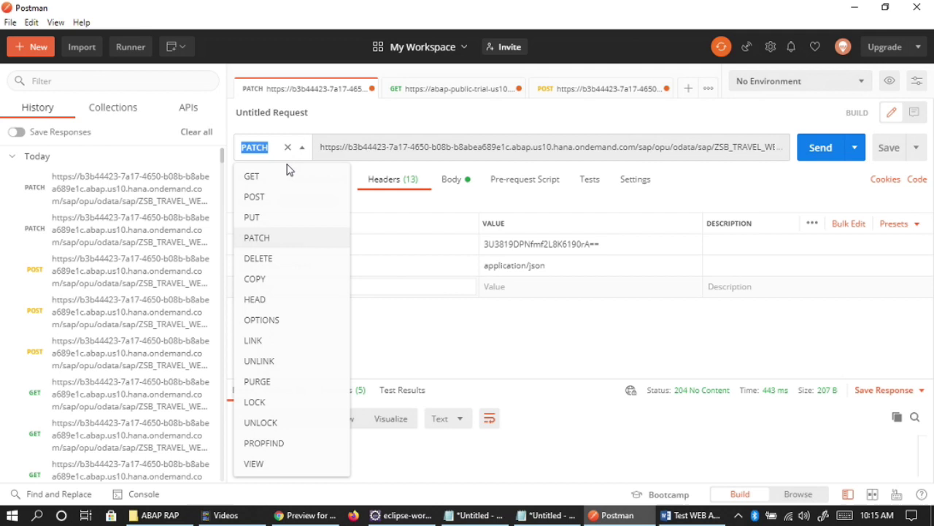
{"action": "left_click", "coordinate": [265, 257]}
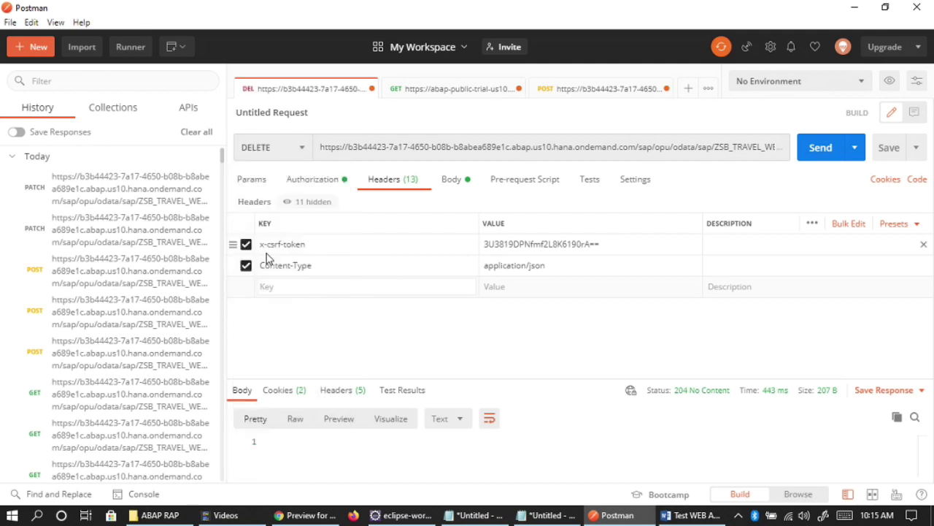
{"action": "left_click", "coordinate": [246, 265]}
{"action": "left_click", "coordinate": [639, 154]}
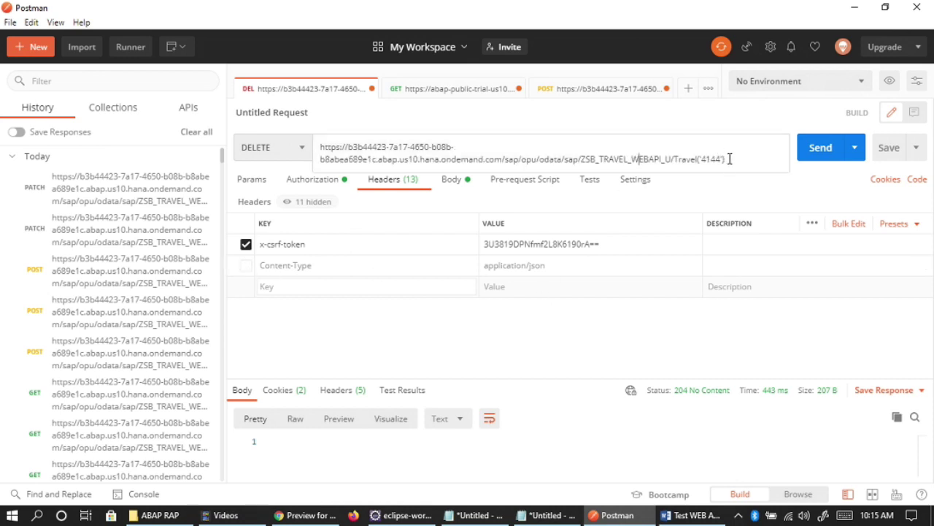
{"action": "left_click", "coordinate": [564, 357]}
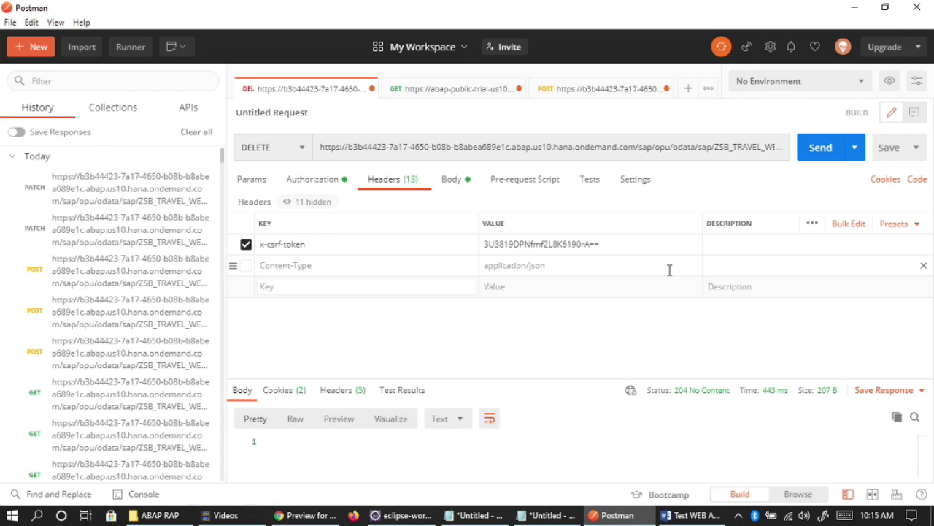
{"action": "left_click", "coordinate": [820, 150]}
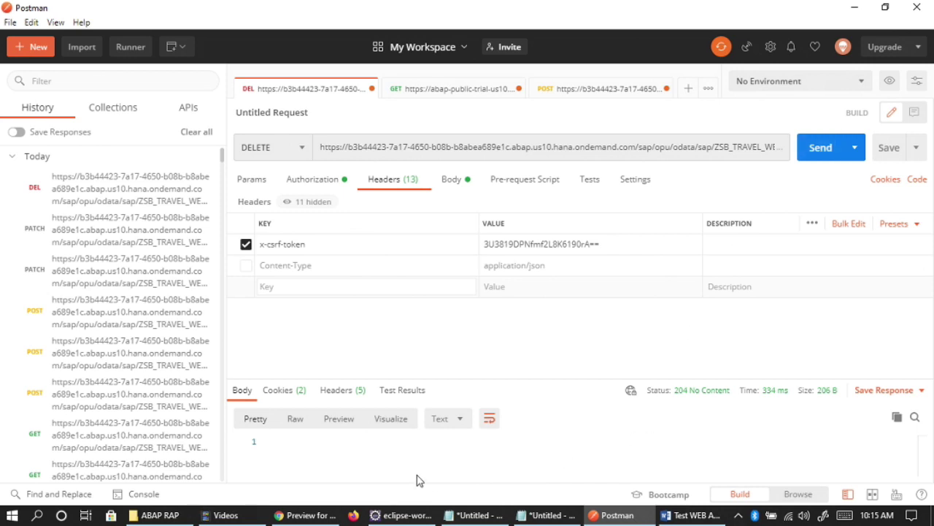
Return to the Fiori preview in Chrome and rerun the Travels list filter for Travel ID 4144 to check the deletion.
{"action": "left_click", "coordinate": [295, 515]}
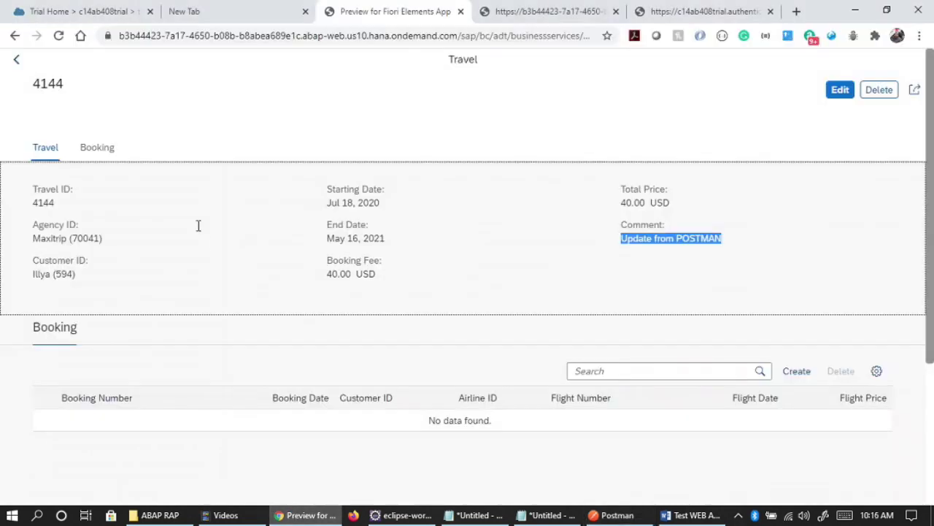
{"action": "left_click", "coordinate": [24, 65]}
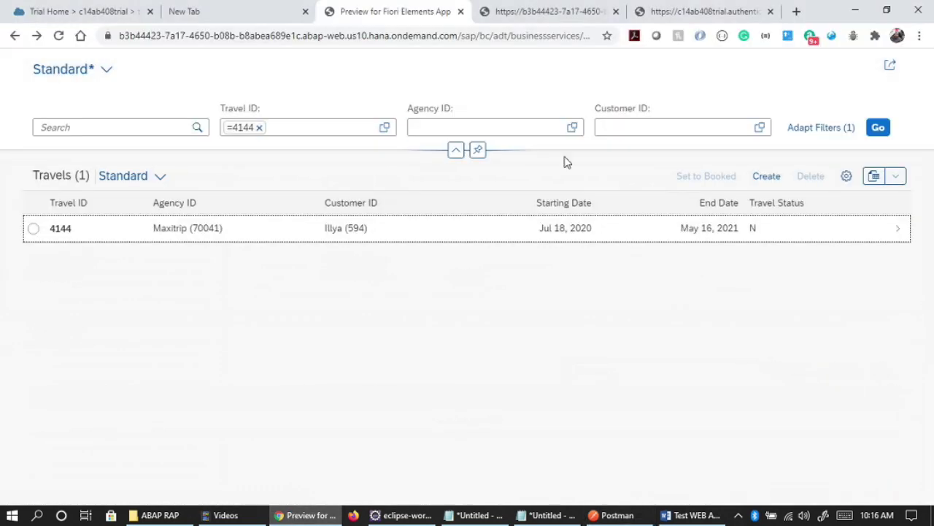
{"action": "left_click", "coordinate": [878, 128]}
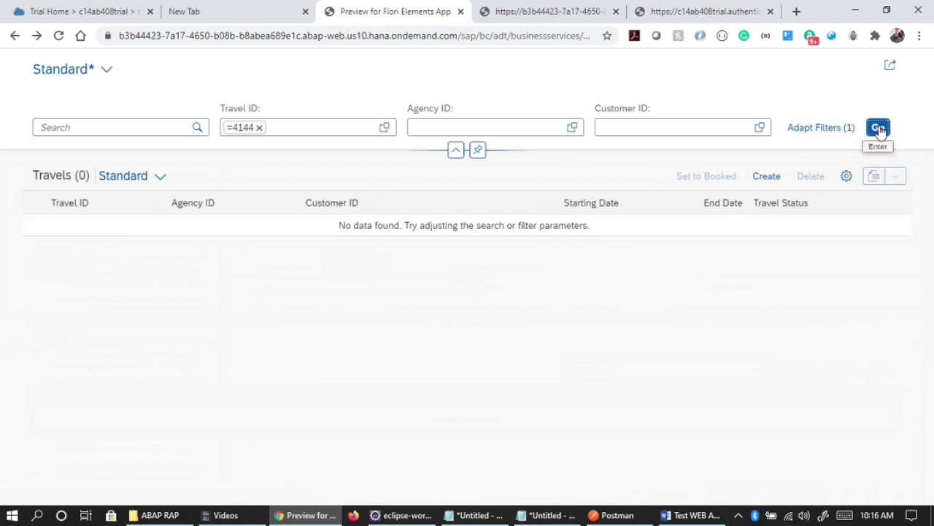